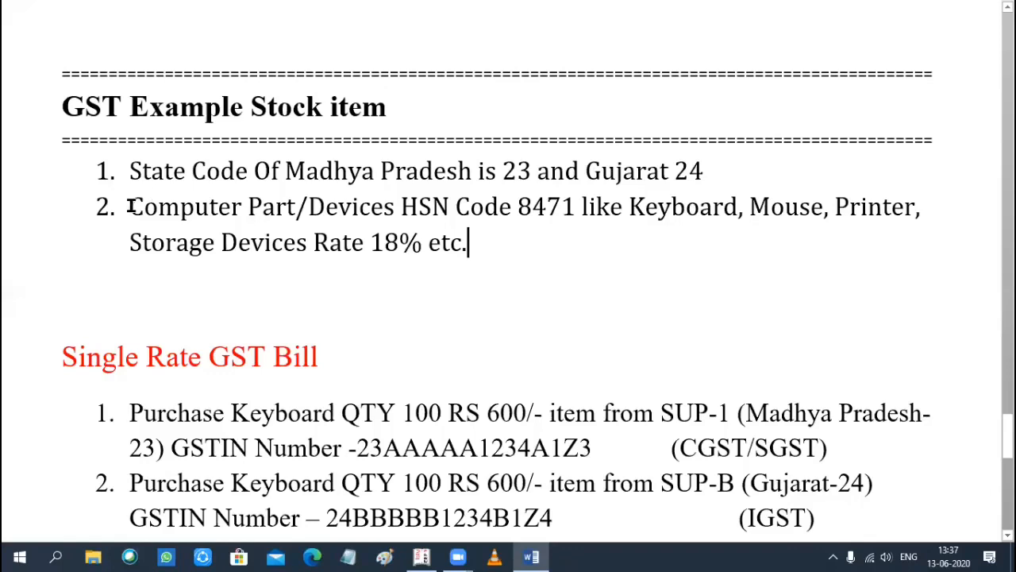
- Examine the stock item note for the HSN code and GST rate of computer parts and devices
{"action": "left_click_drag", "start_coordinate": [131, 207], "coordinate": [394, 205]}
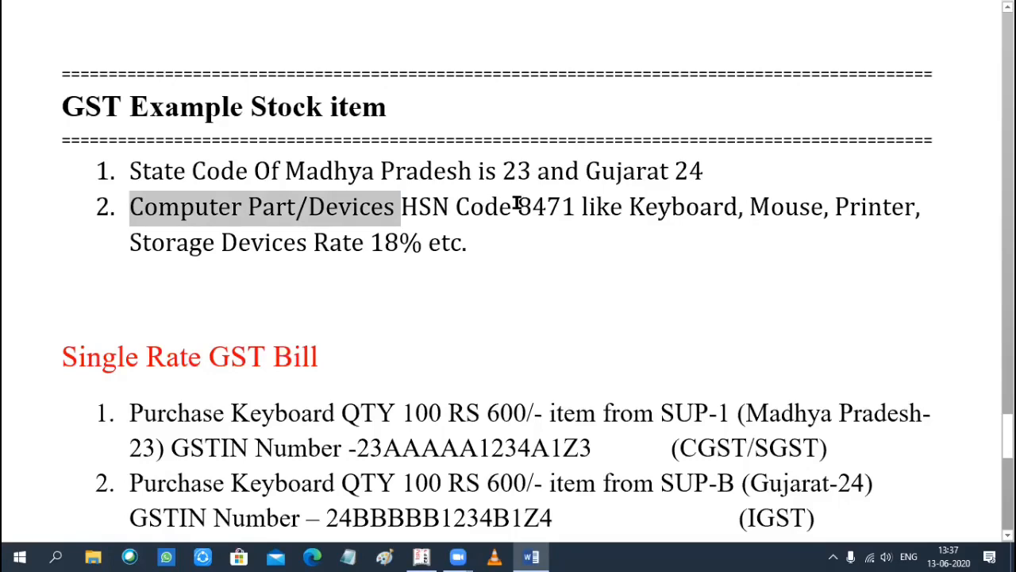
{"action": "left_click_drag", "start_coordinate": [520, 206], "coordinate": [565, 206]}
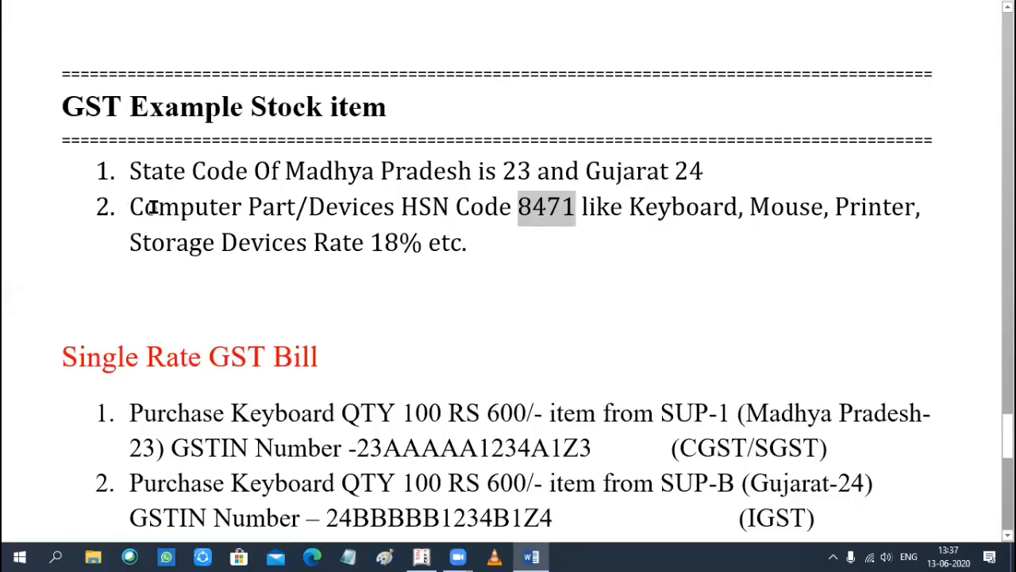
{"action": "left_click_drag", "start_coordinate": [153, 207], "coordinate": [394, 212]}
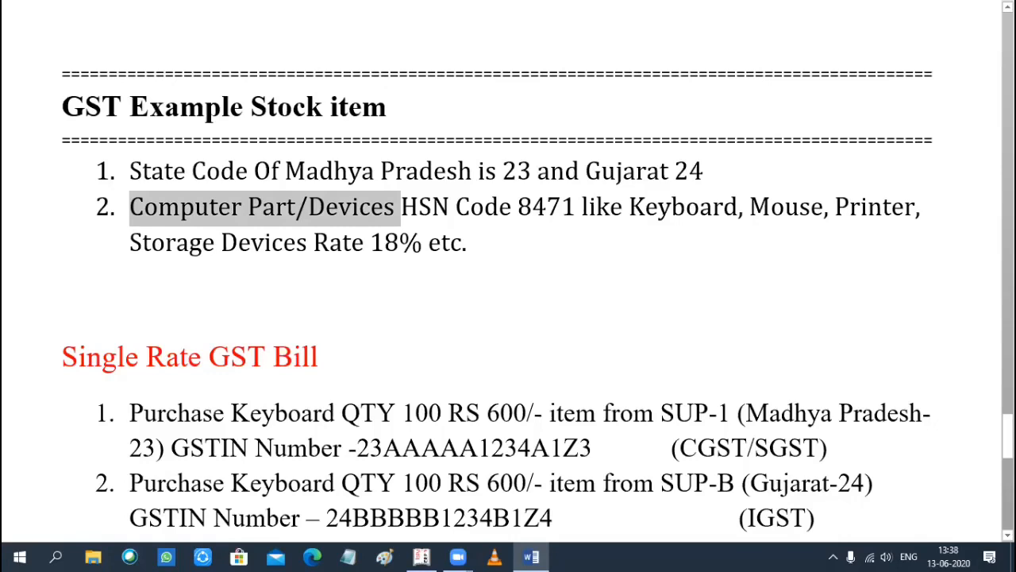
{"action": "left_click", "coordinate": [405, 206]}
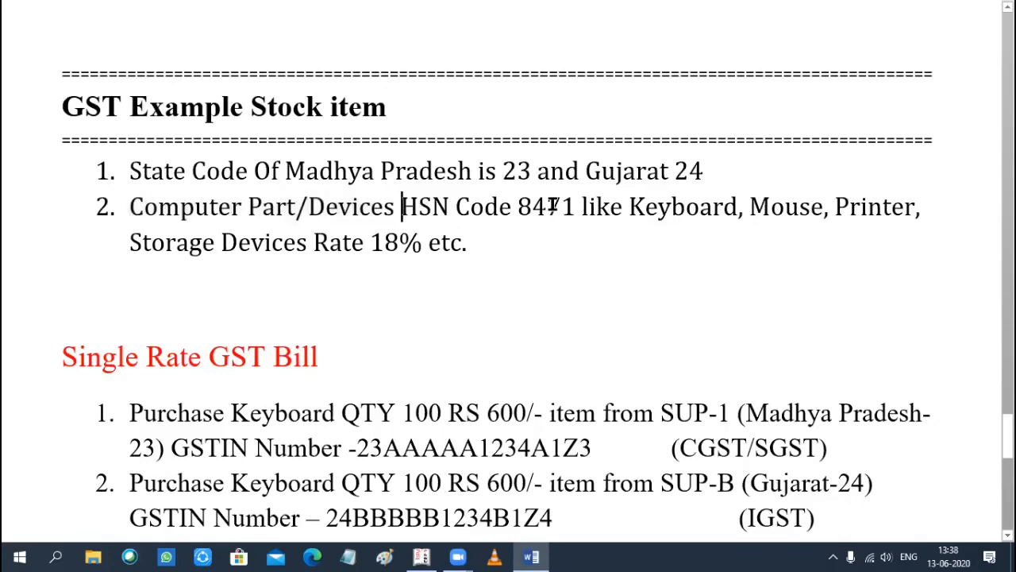
{"action": "key", "text": "ctrl+shift+Right"}
{"action": "key", "text": "ctrl+shift+Right"}
{"action": "key", "text": "ctrl+shift+Right"}
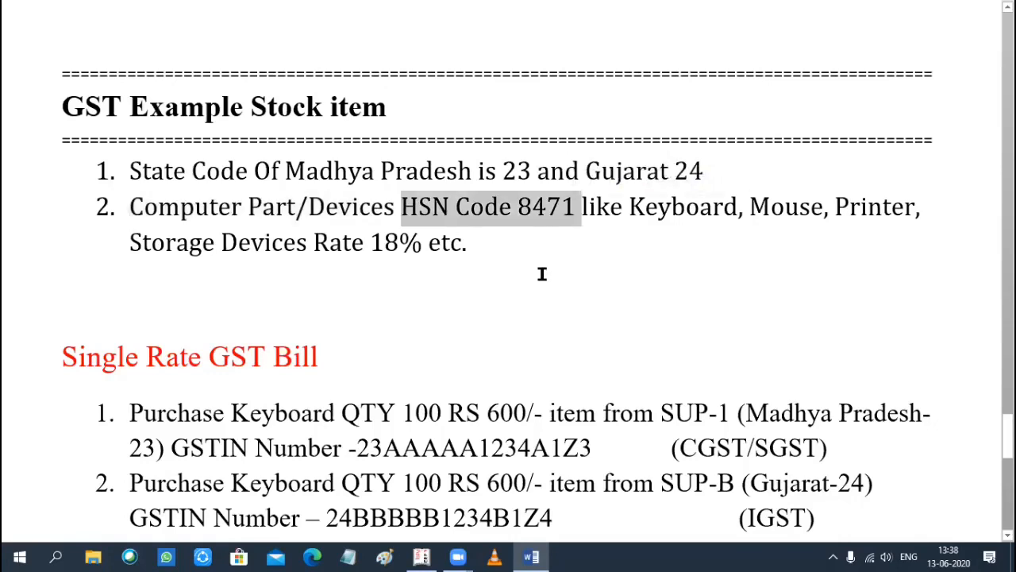
{"action": "key", "text": "End"}
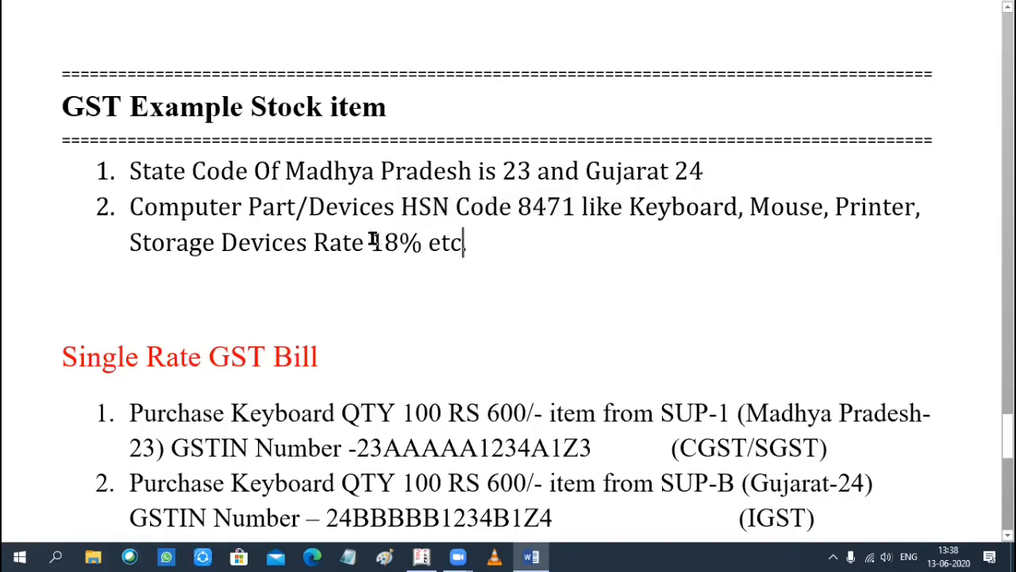
{"action": "type", "text": "."}
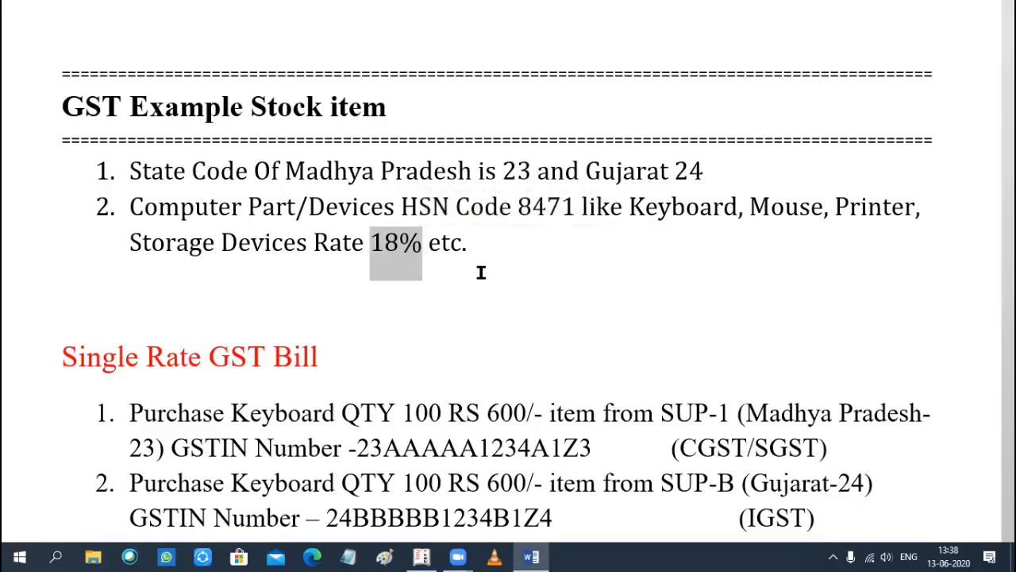
- Review the first purchase exercise from SUP-1, checking its item, quantity, price, state and tax type
{"action": "scroll", "coordinate": [481, 273], "scroll_direction": "down", "scroll_amount": 5}
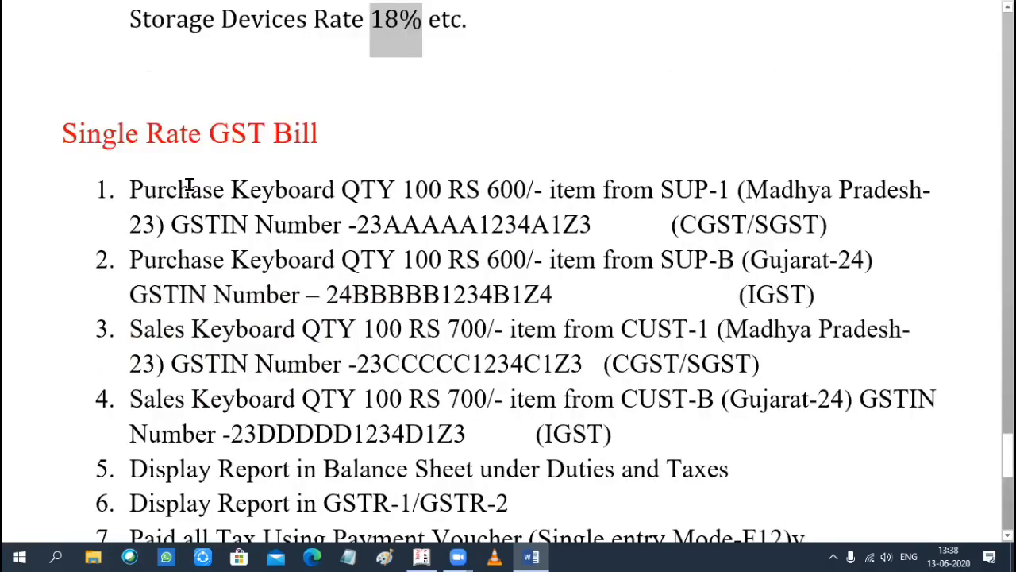
{"action": "left_click_drag", "start_coordinate": [190, 189], "coordinate": [522, 195]}
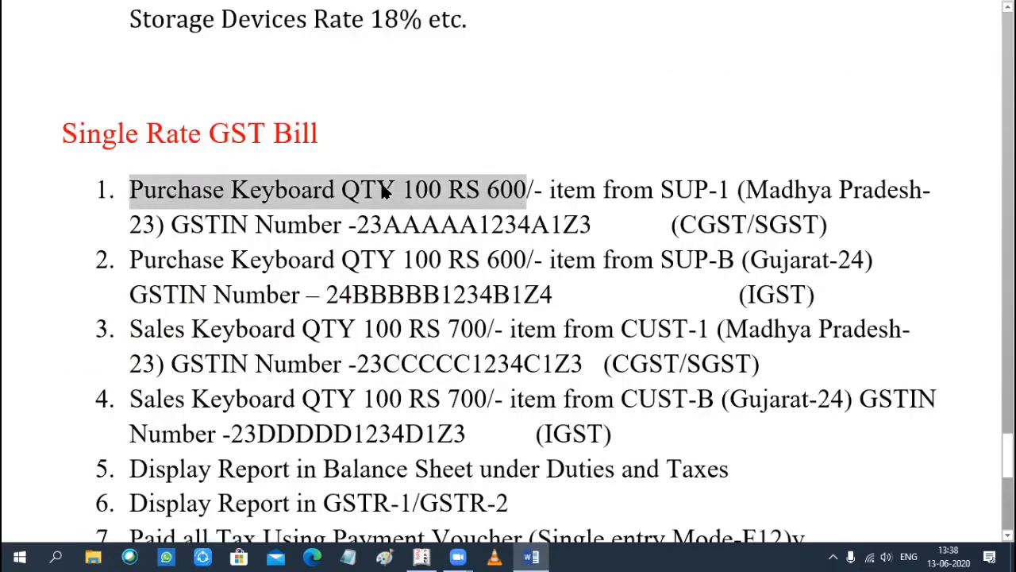
{"action": "left_click", "coordinate": [434, 191]}
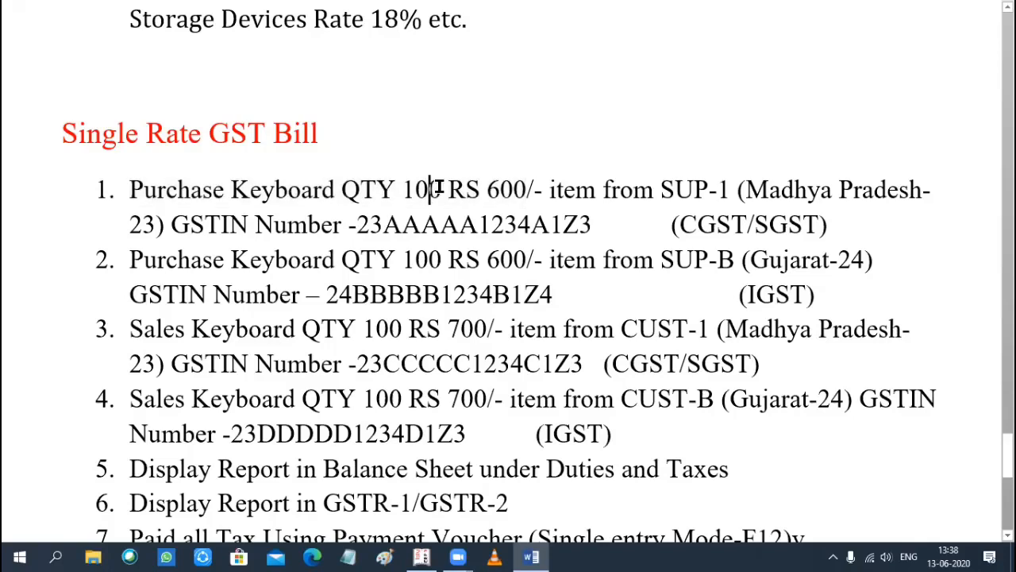
{"action": "double_click", "coordinate": [438, 188]}
{"action": "left_click_drag", "start_coordinate": [489, 188], "coordinate": [548, 196]}
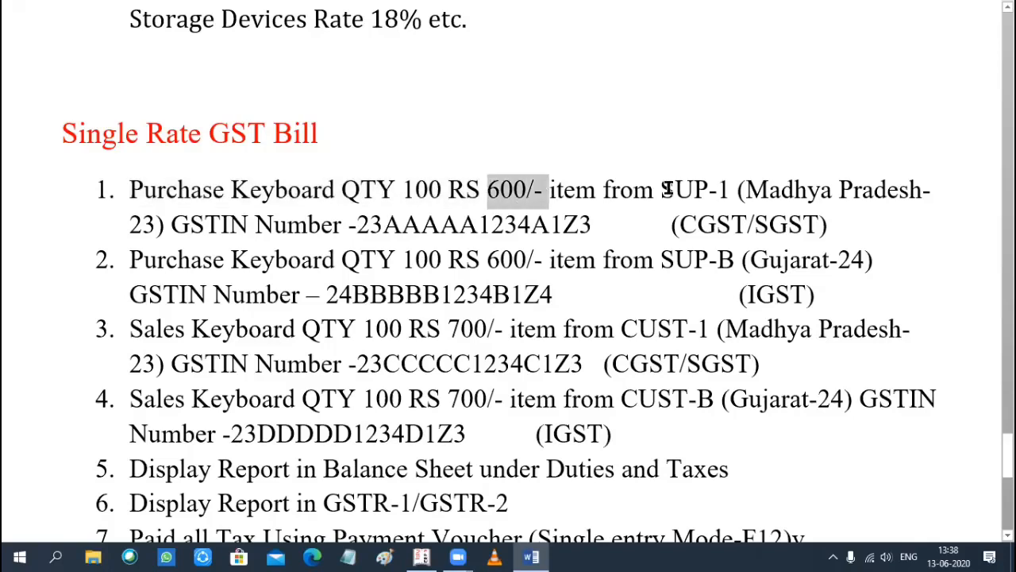
{"action": "left_click_drag", "start_coordinate": [661, 189], "coordinate": [728, 191]}
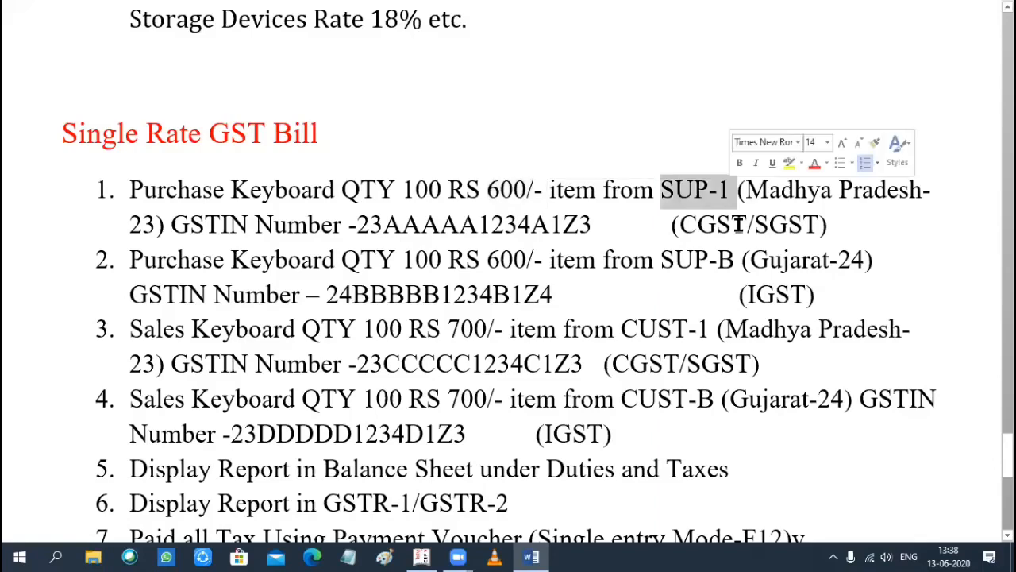
{"action": "left_click", "coordinate": [742, 189]}
{"action": "left_click", "coordinate": [747, 194]}
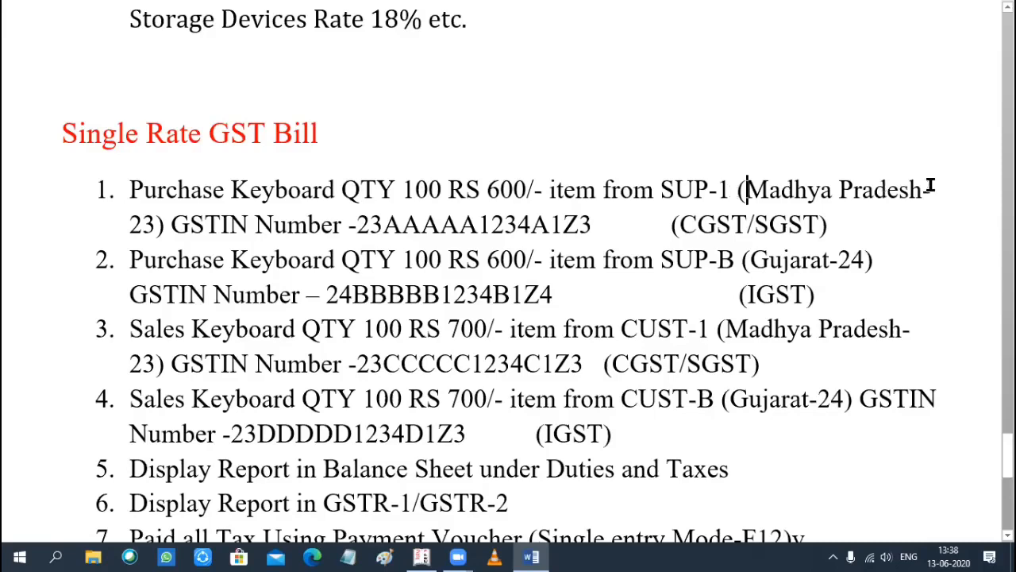
{"action": "left_click_drag", "start_coordinate": [931, 187], "coordinate": [741, 192]}
{"action": "left_click_drag", "start_coordinate": [671, 221], "coordinate": [840, 222]}
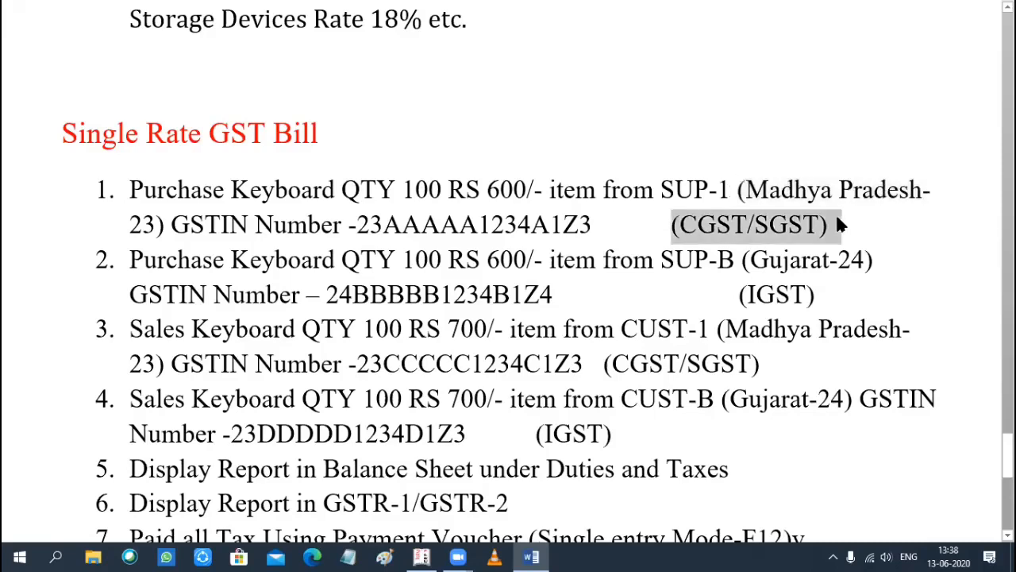
{"action": "left_click", "coordinate": [912, 243]}
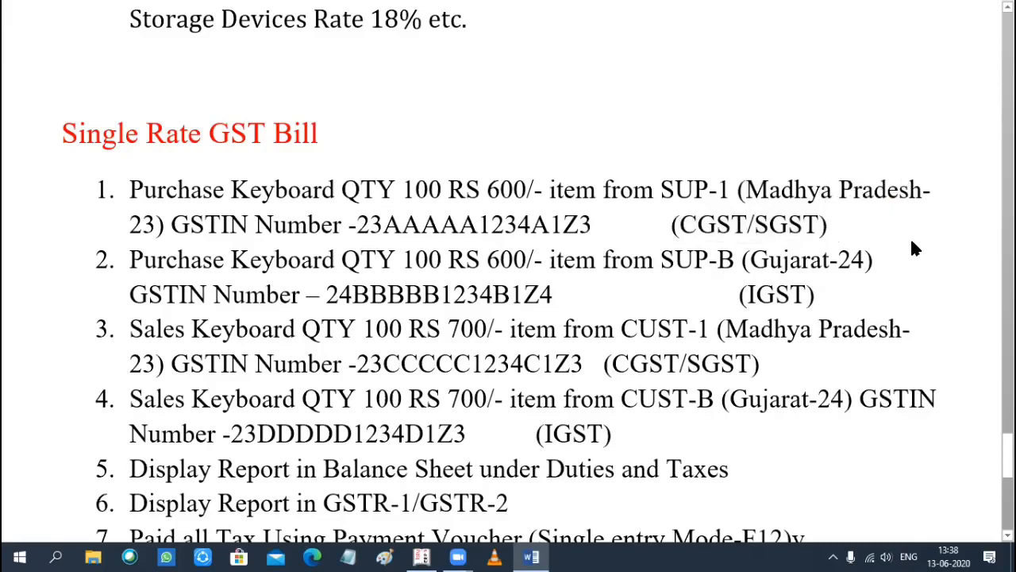
{"action": "left_click_drag", "start_coordinate": [660, 227], "coordinate": [837, 222]}
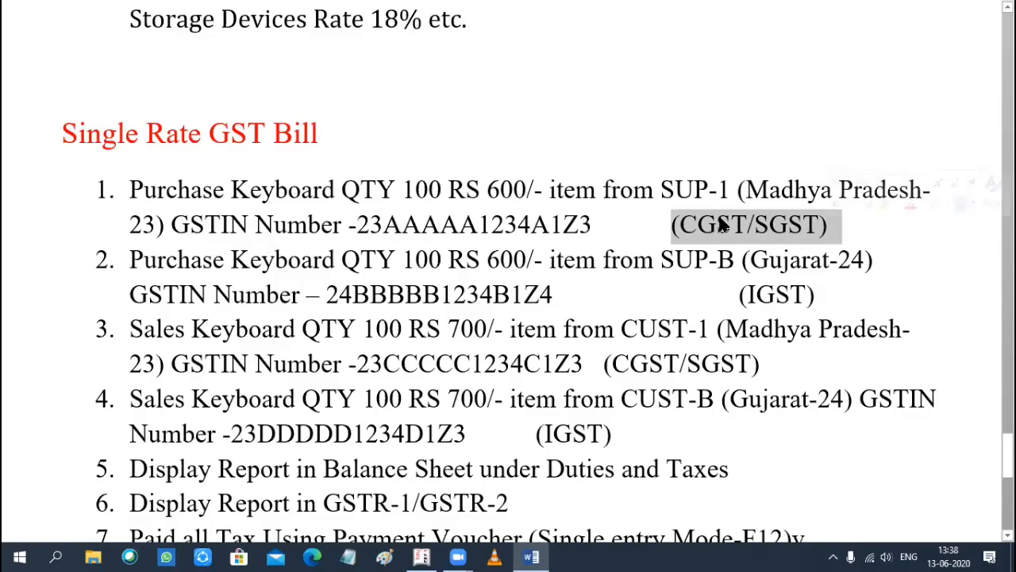
- Review the second purchase exercise from SUP-B, checking the supplier's state and the applicable tax type
{"action": "left_click", "coordinate": [336, 263]}
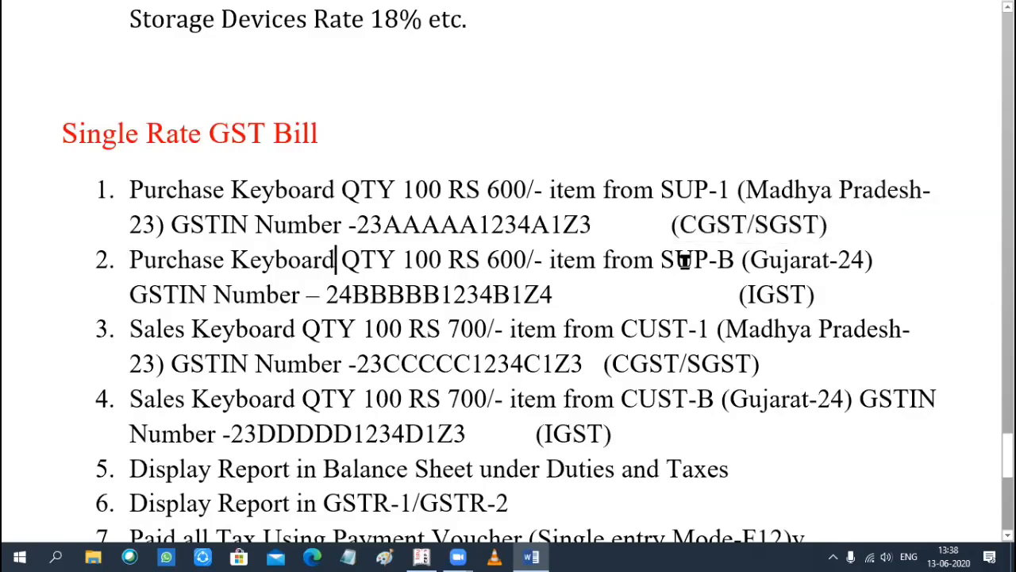
{"action": "left_click_drag", "start_coordinate": [675, 260], "coordinate": [889, 257]}
{"action": "left_click_drag", "start_coordinate": [852, 299], "coordinate": [802, 296]}
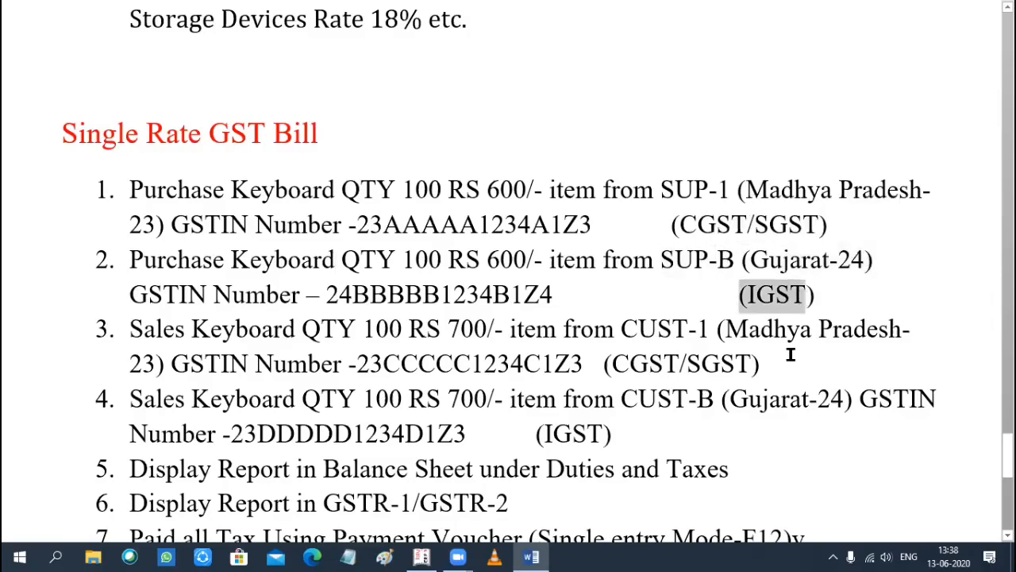
{"action": "key", "text": "shift+End"}
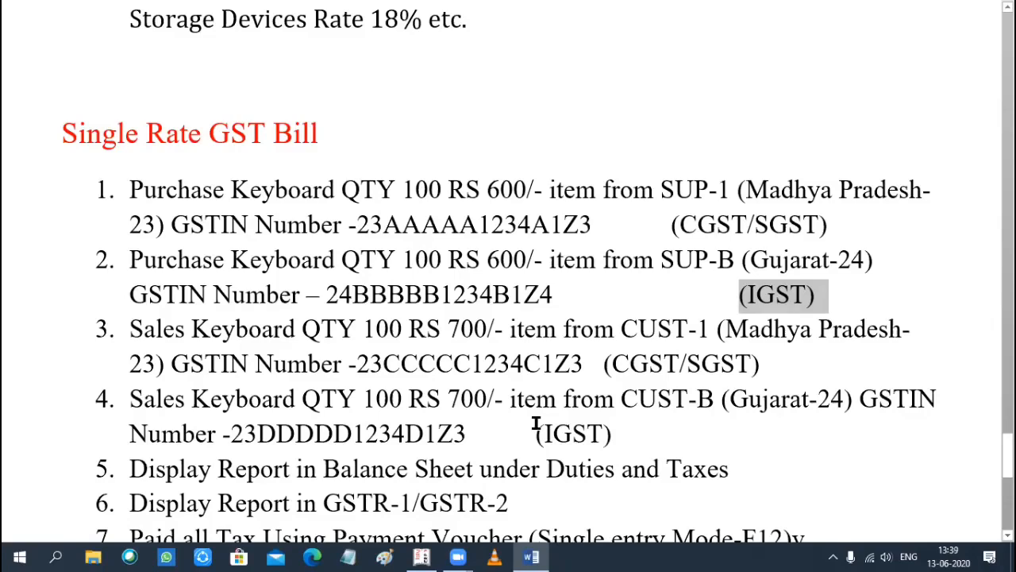
- Examine the two sales exercises and compare the customers CUST-1 and CUST-B with the suppliers SUP-1 and SUP-B
{"action": "left_click", "coordinate": [475, 345]}
{"action": "scroll", "coordinate": [475, 347], "scroll_direction": "down", "scroll_amount": 3}
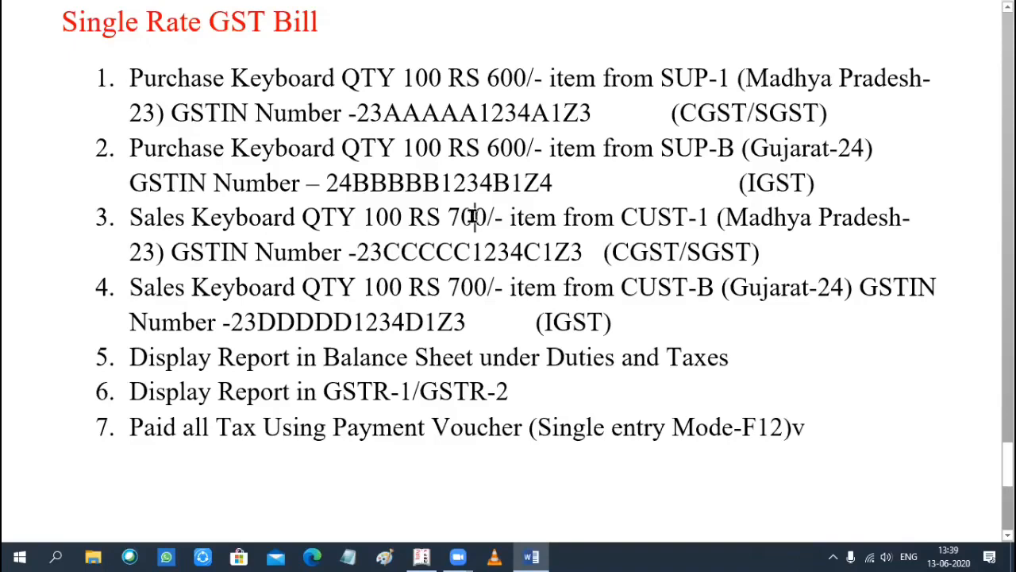
{"action": "left_click", "coordinate": [623, 218]}
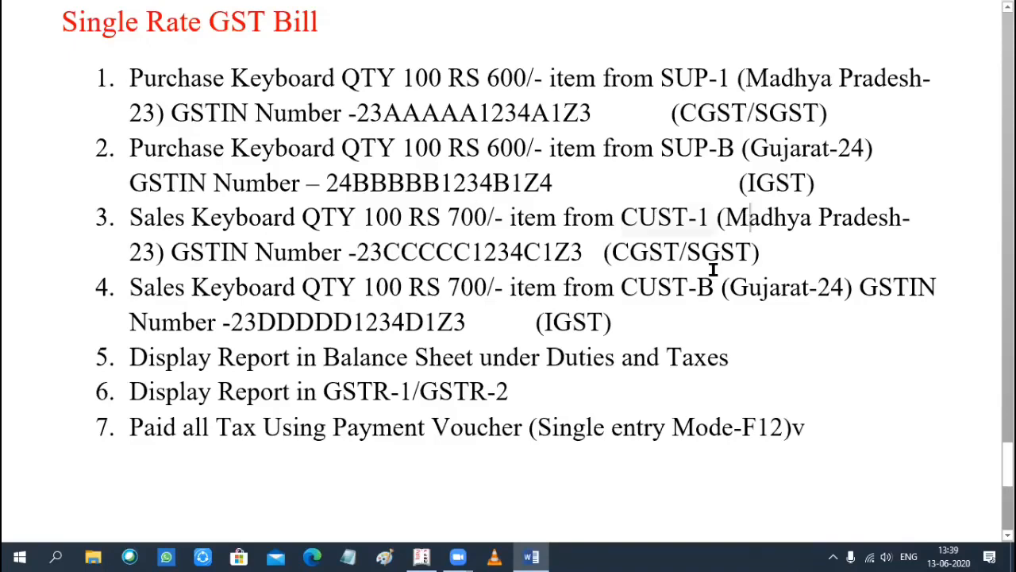
{"action": "left_click_drag", "start_coordinate": [623, 287], "coordinate": [722, 288]}
{"action": "left_click", "coordinate": [699, 213]}
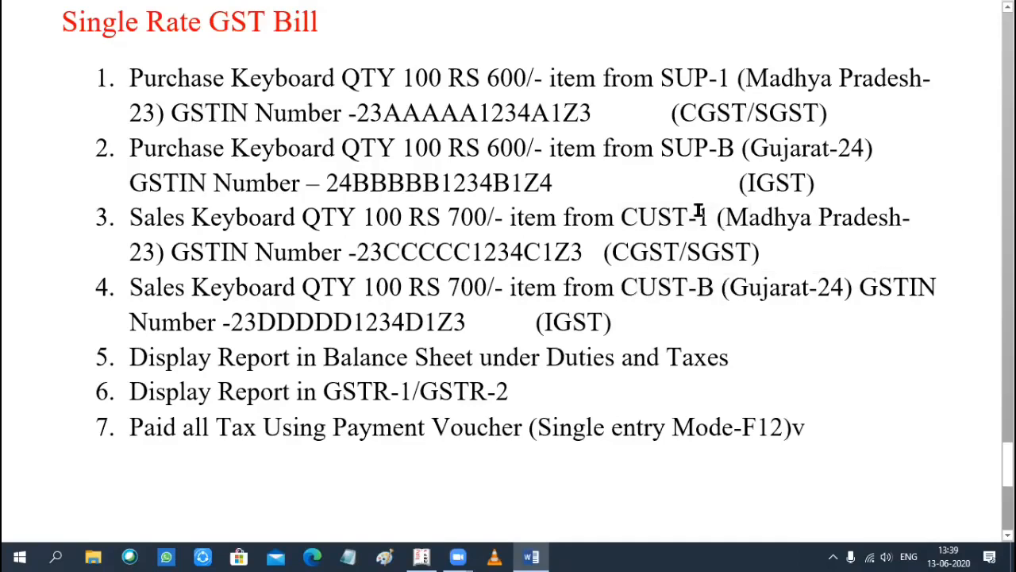
{"action": "left_click", "coordinate": [623, 220]}
{"action": "double_click", "coordinate": [633, 224]}
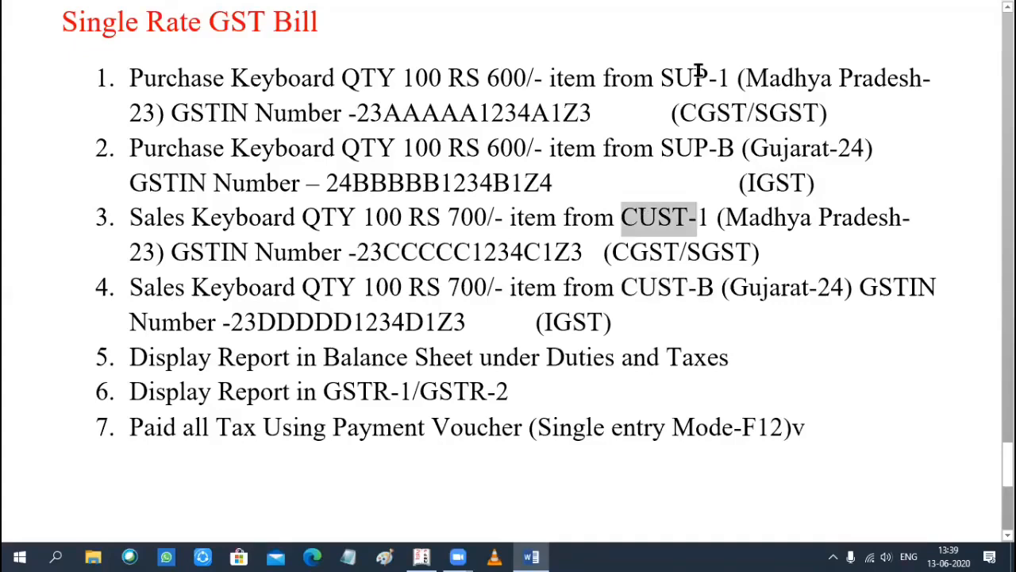
{"action": "left_click_drag", "start_coordinate": [663, 75], "coordinate": [732, 80]}
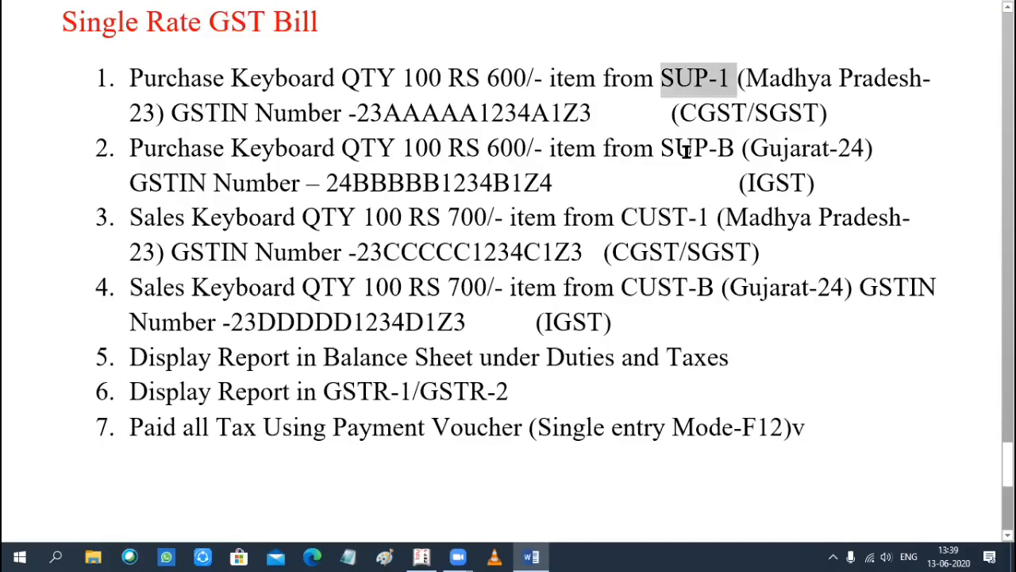
{"action": "left_click_drag", "start_coordinate": [657, 149], "coordinate": [735, 147]}
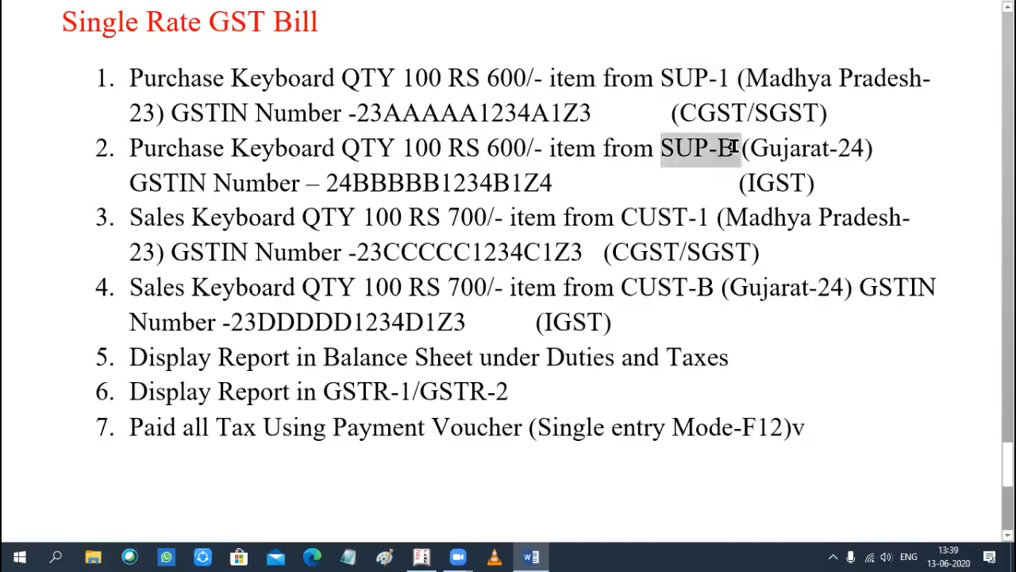
{"action": "left_click", "coordinate": [594, 356]}
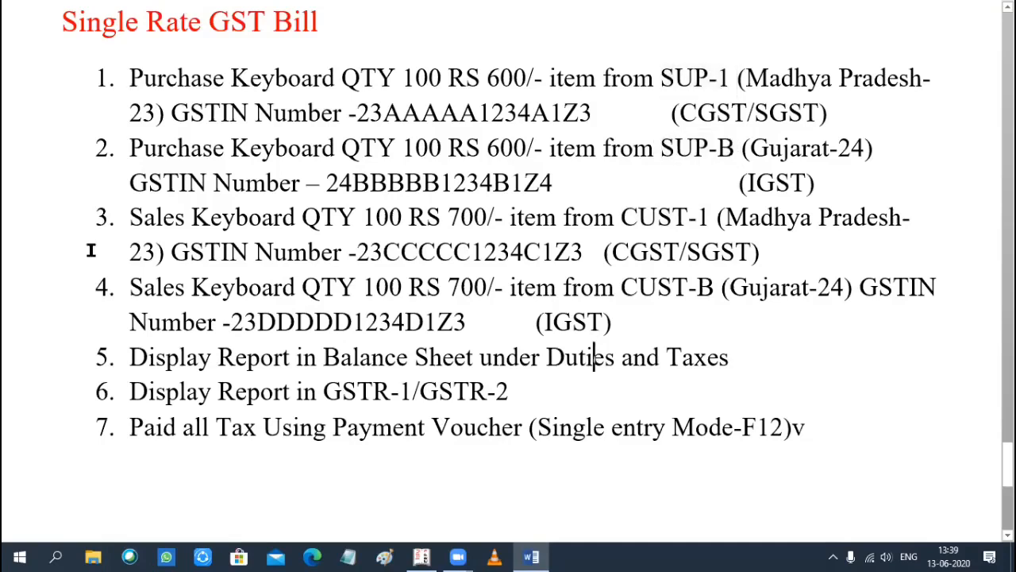
- Review the GSTR-1/GSTR-2 report item and delete the stray "v" at the end of the Payment Voucher item
{"action": "scroll", "coordinate": [119, 258], "scroll_direction": "down", "scroll_amount": 3}
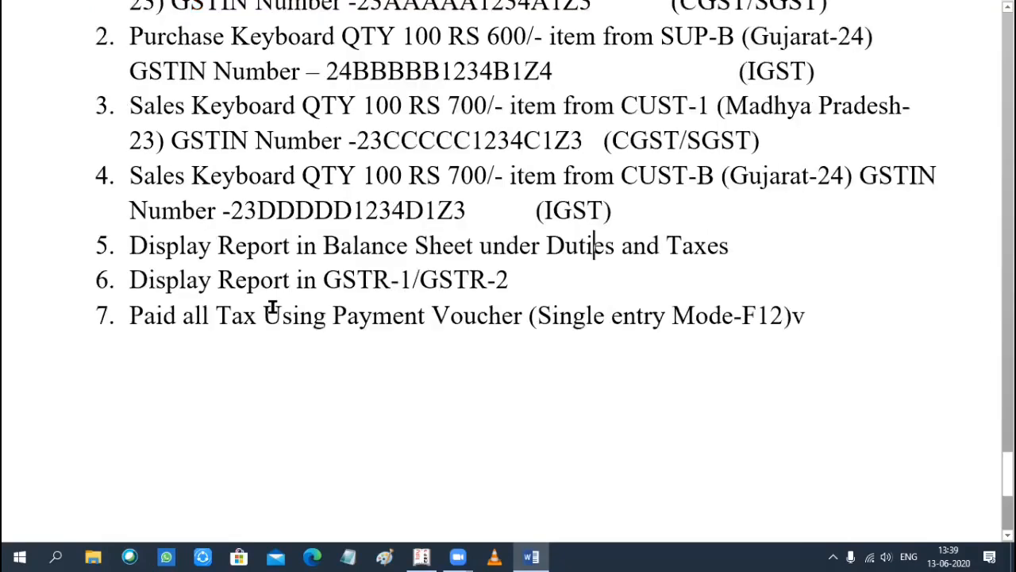
{"action": "left_click", "coordinate": [140, 281]}
{"action": "key", "text": "shift+End"}
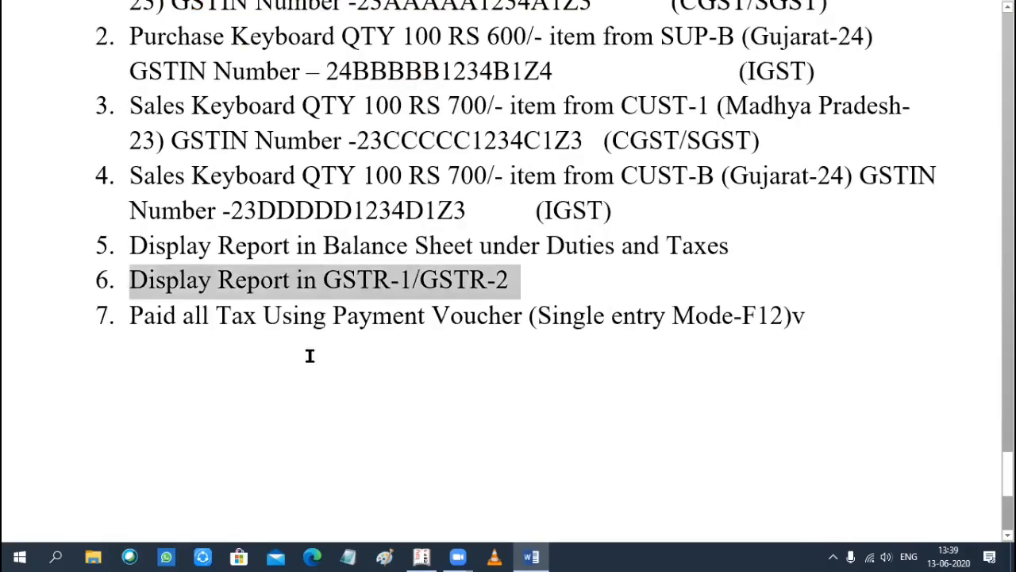
{"action": "key", "text": "ctrl+End"}
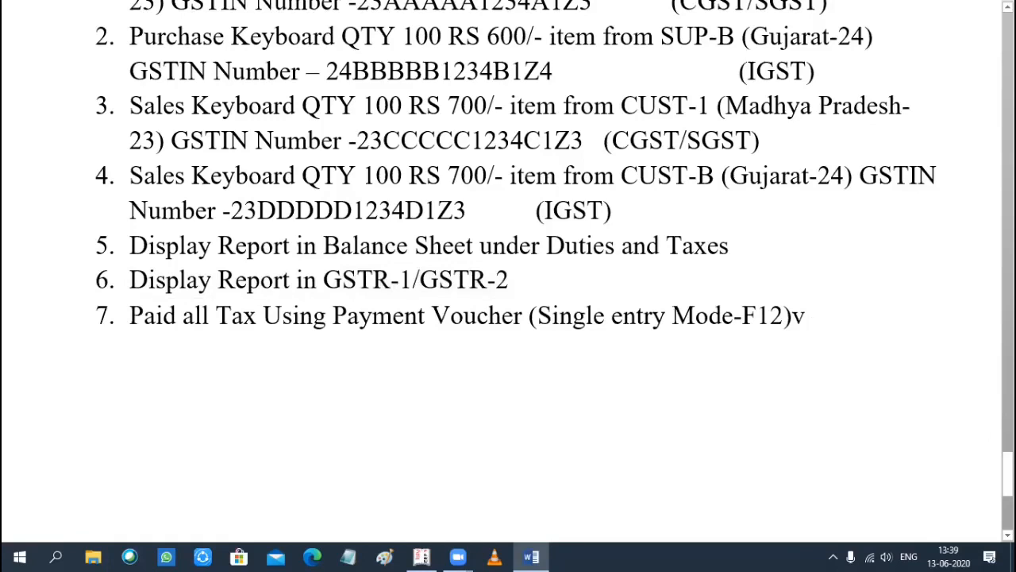
{"action": "key", "text": "BackSpace"}
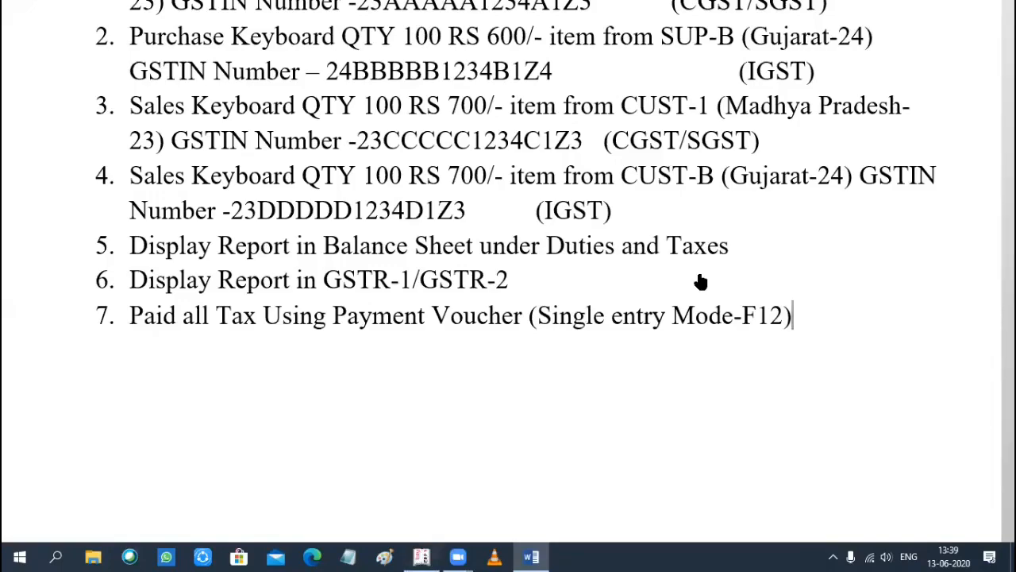
- Switch to Tally.ERP 9 and shut the It Software Solution company
{"action": "key", "text": "alt+Tab"}
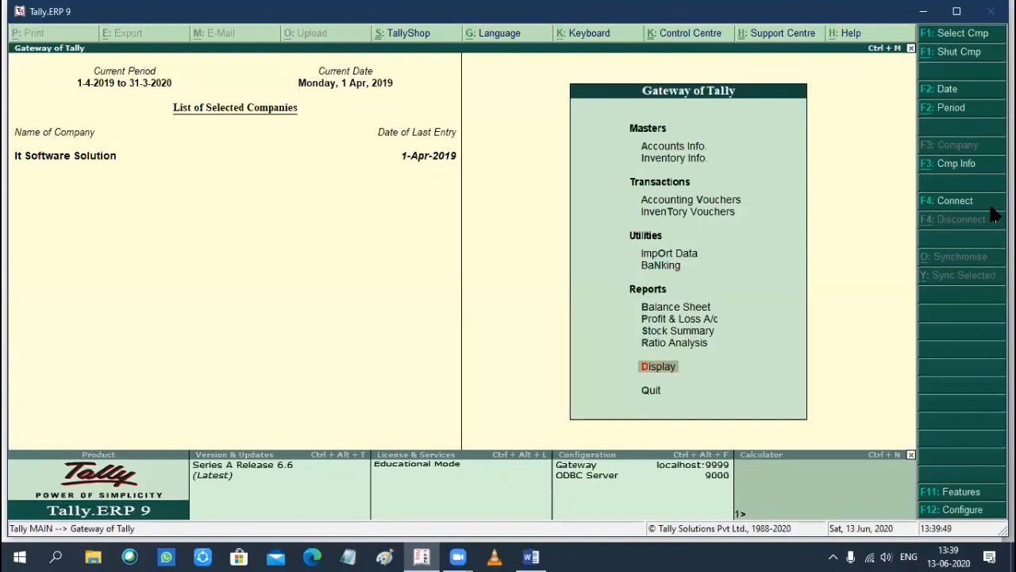
{"action": "key", "text": "alt+F3"}
{"action": "key", "text": "Down"}
{"action": "key", "text": "Down"}
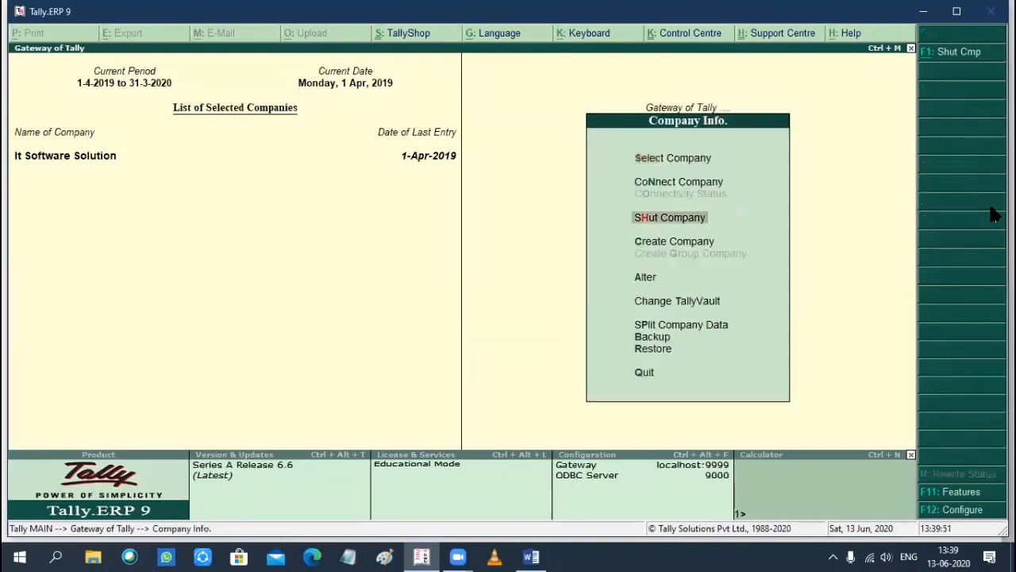
{"action": "key", "text": "Return"}
{"action": "key", "text": "Return"}
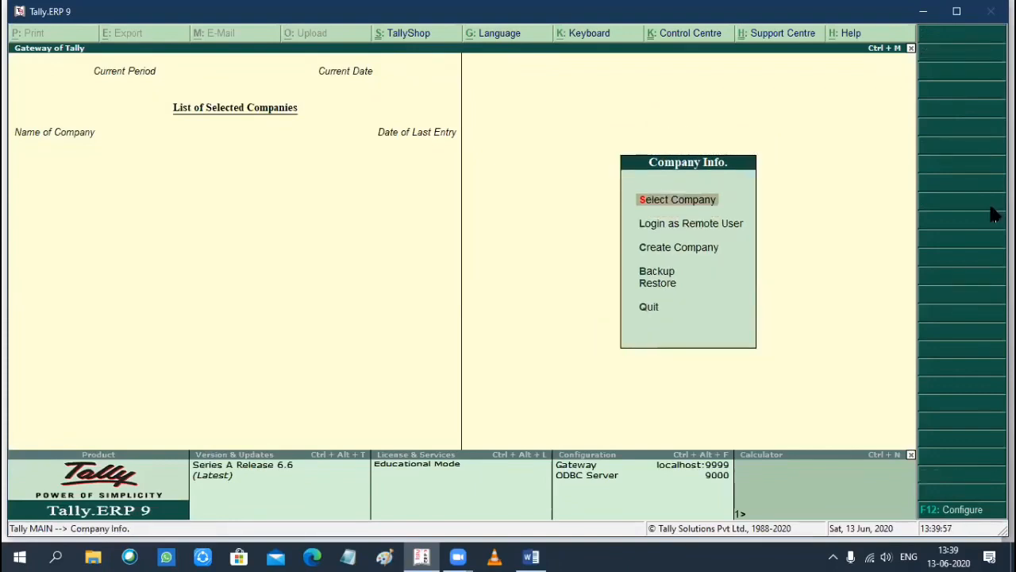
- Load the It Software Solution company with the 1-Apr-2019 to 31-Mar-2020 period
{"action": "key", "text": "Return"}
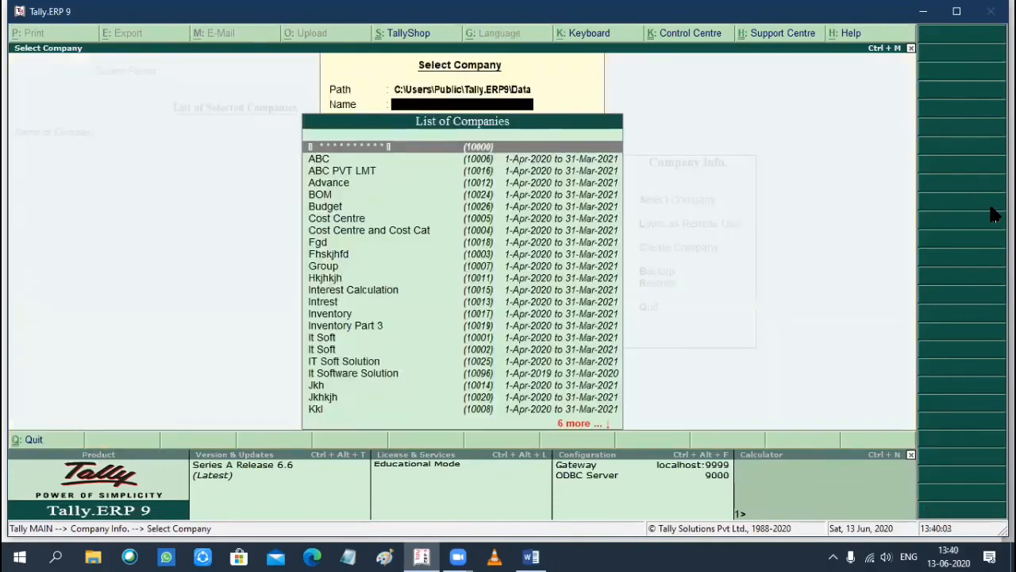
{"action": "type", "text": "I"}
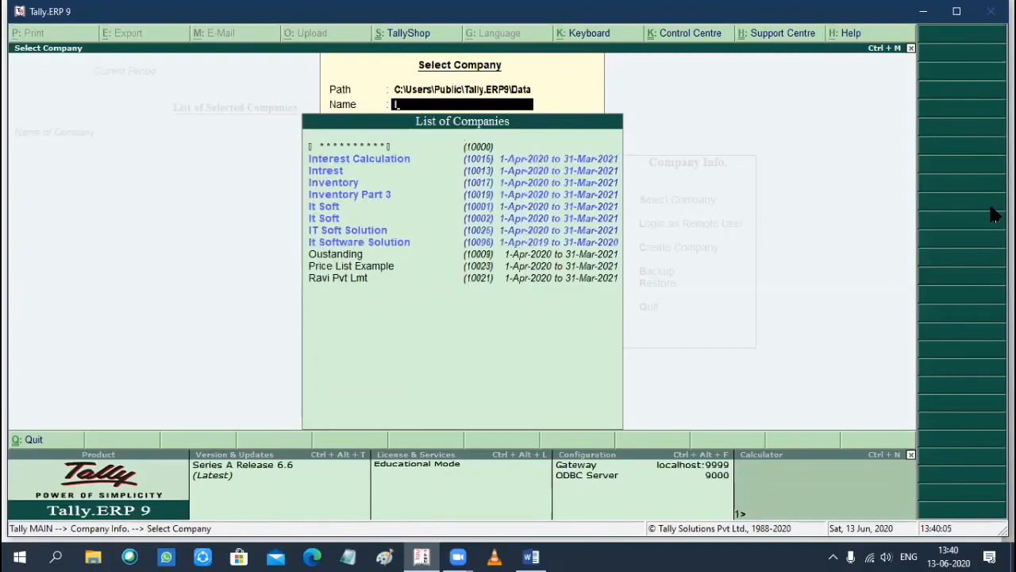
{"action": "type", "text": "t"}
{"action": "key", "text": "Down"}
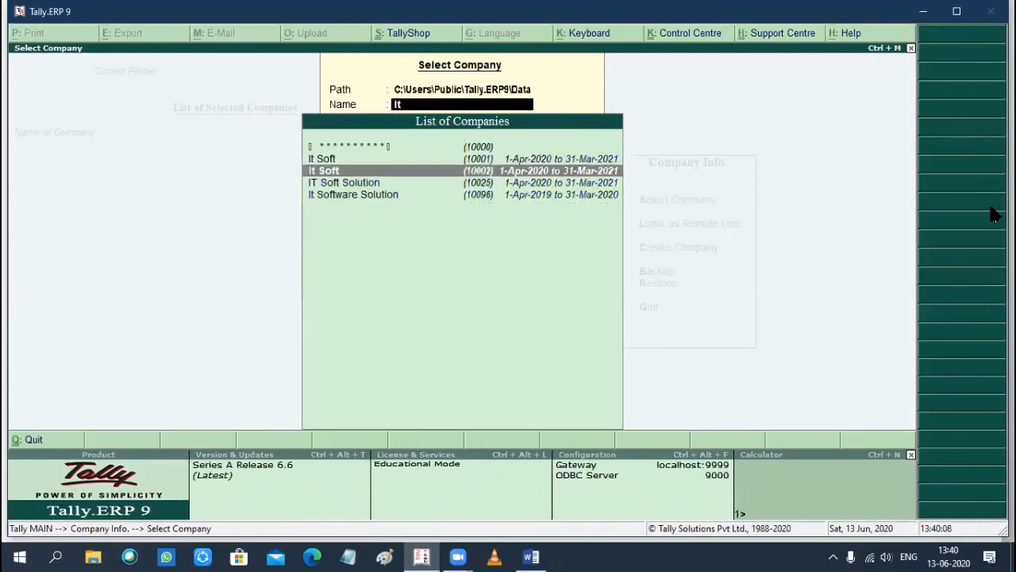
{"action": "key", "text": "Down"}
{"action": "key", "text": "Down"}
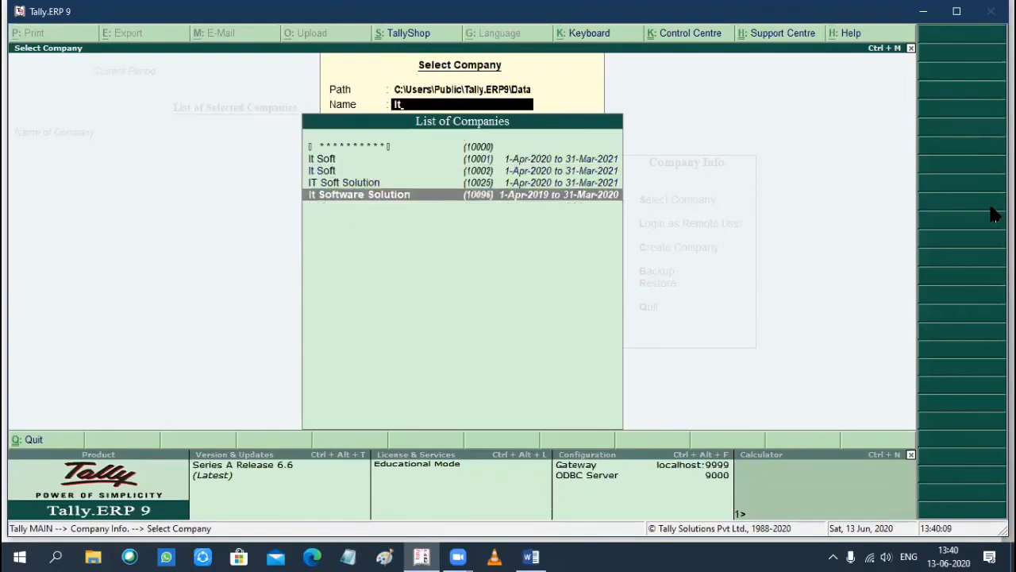
{"action": "key", "text": "Return"}
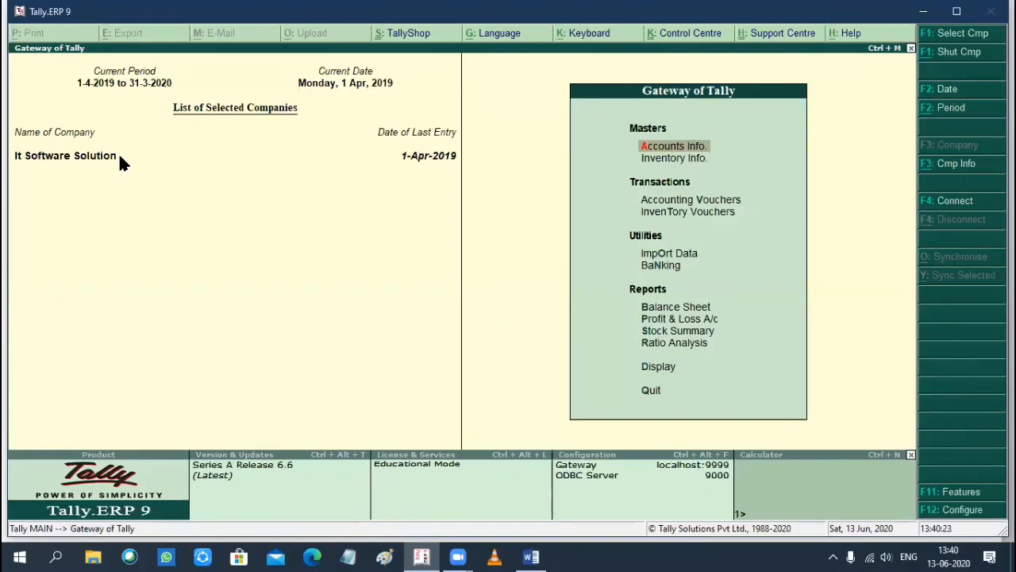
- Open the company details of It Software Solution for alteration
{"action": "key", "text": "Escape"}
{"action": "key", "text": "n"}
{"action": "key", "text": "alt+F3"}
{"action": "key", "text": "Down"}
{"action": "key", "text": "Down"}
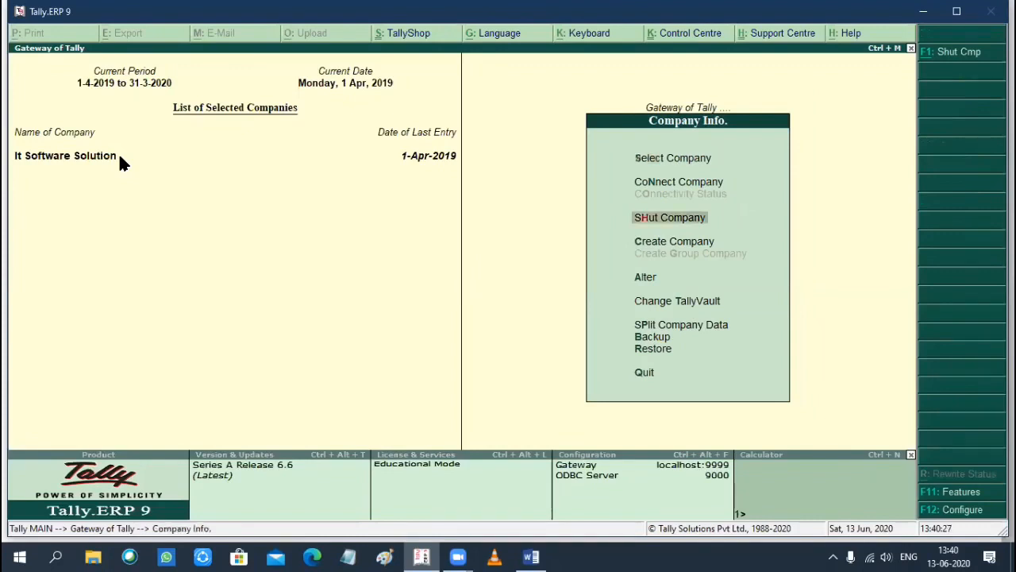
{"action": "key", "text": "Down"}
{"action": "key", "text": "Down"}
{"action": "key", "text": "Down"}
{"action": "key", "text": "Return"}
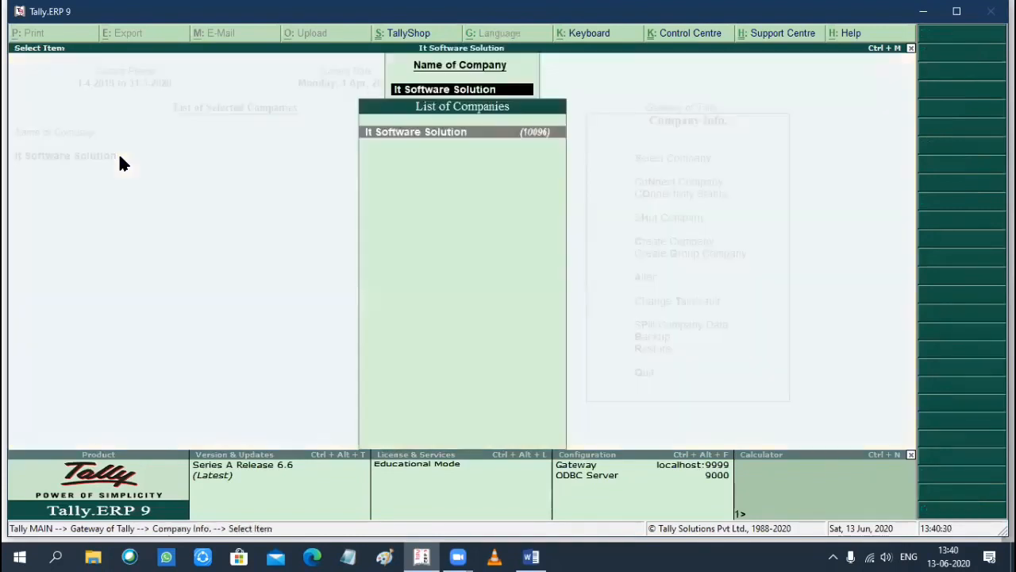
{"action": "key", "text": "Return"}
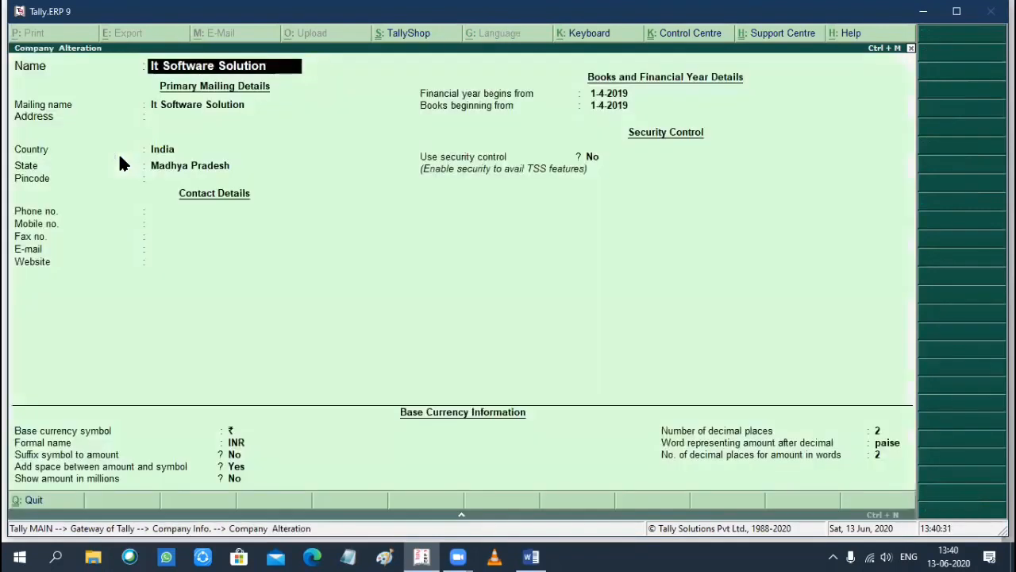
- Review the company's mailing name, country, state and contact fields, and return to the Gateway without saving
{"action": "key", "text": "Return"}
{"action": "key", "text": "Return"}
{"action": "key", "text": "Return"}
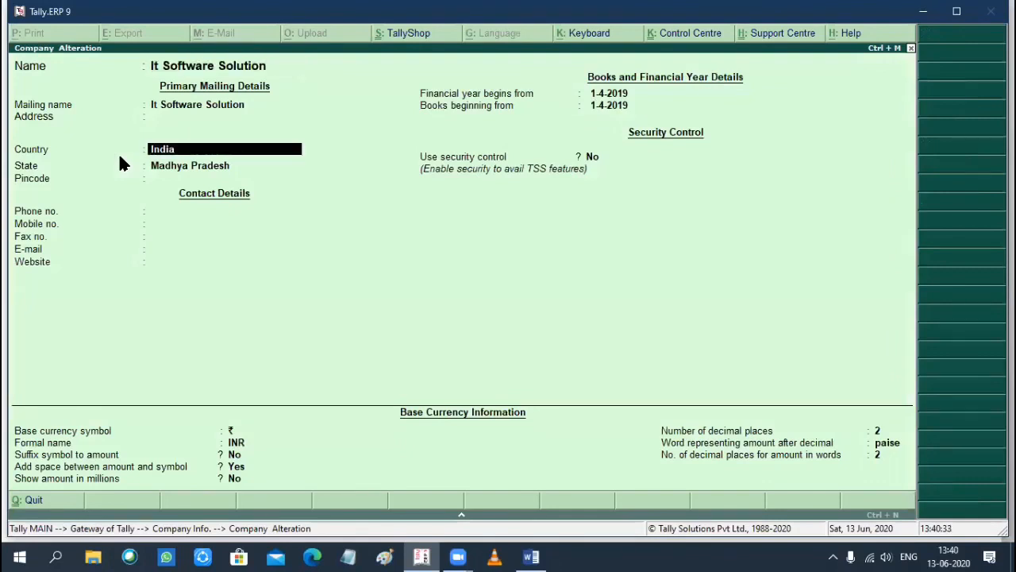
{"action": "key", "text": "Return"}
{"action": "key", "text": "Return"}
{"action": "key", "text": "Return"}
{"action": "key", "text": "Return"}
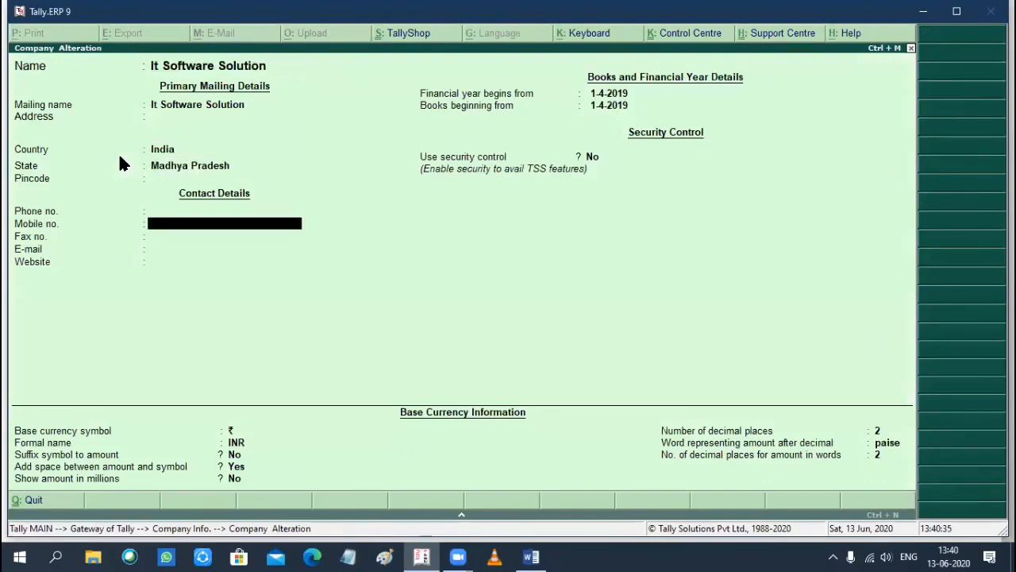
{"action": "key", "text": "Return"}
{"action": "key", "text": "Return"}
{"action": "key", "text": "Return"}
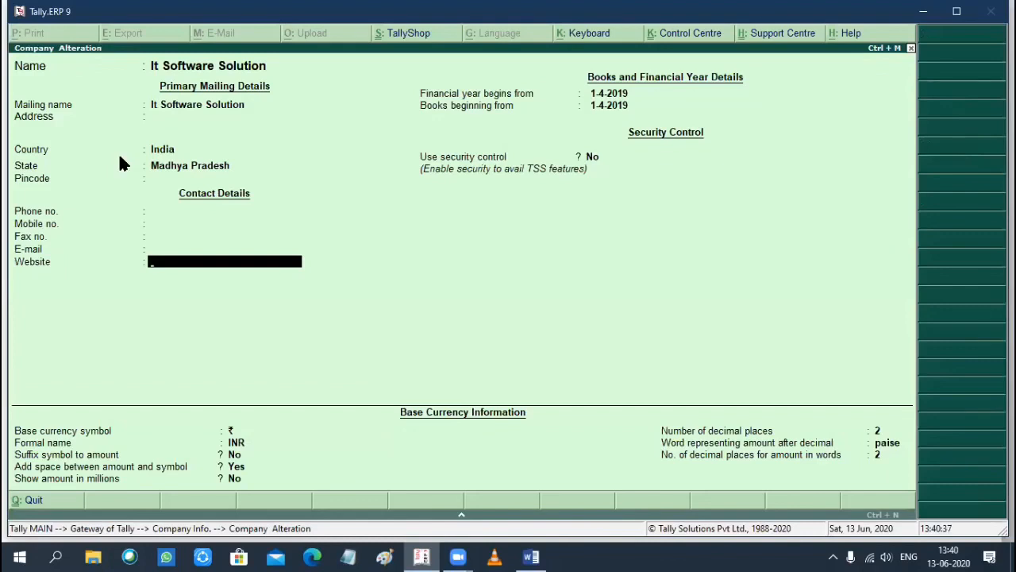
{"action": "key", "text": "Escape"}
{"action": "key", "text": "Escape"}
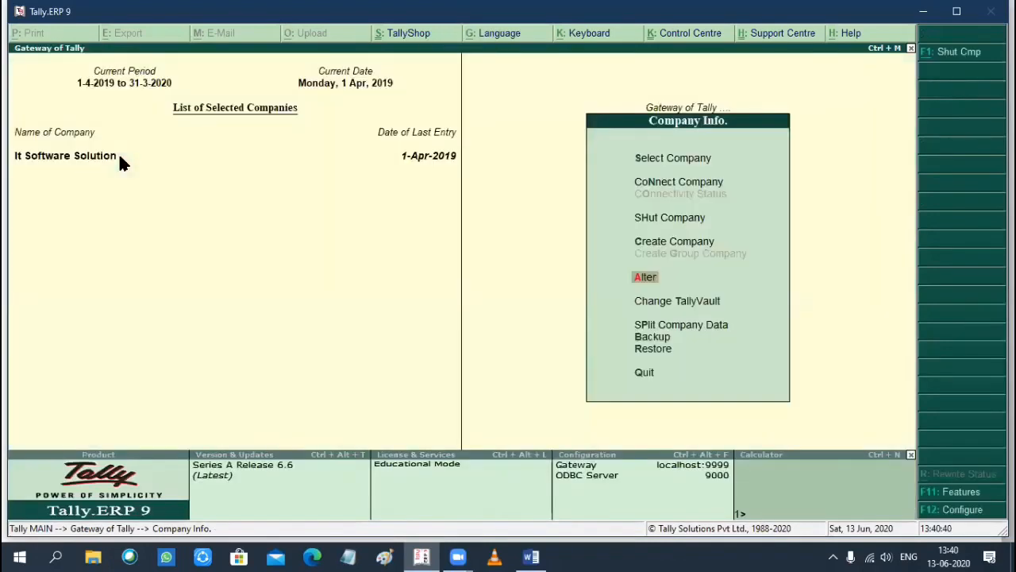
{"action": "key", "text": "Escape"}
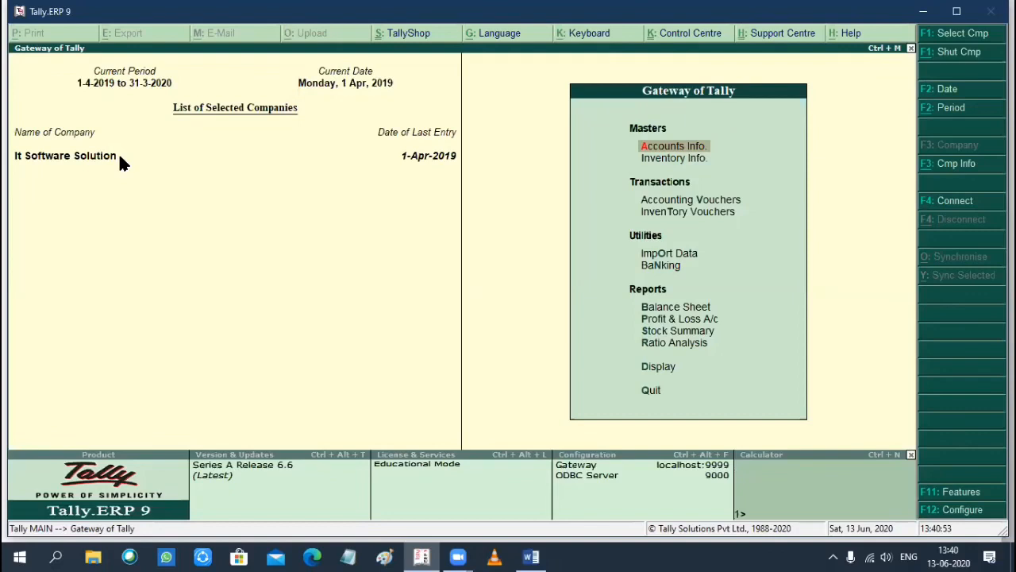
- Open the GST details of It Software Solution from its statutory and taxation features
{"action": "key", "text": "F11"}
{"action": "key", "text": "Down"}
{"action": "key", "text": "Down"}
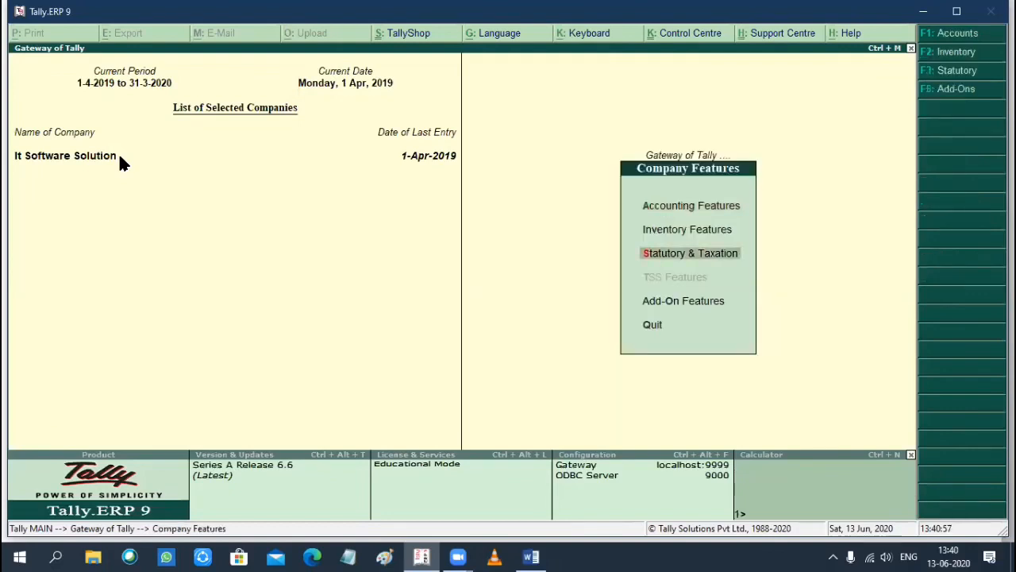
{"action": "key", "text": "Return"}
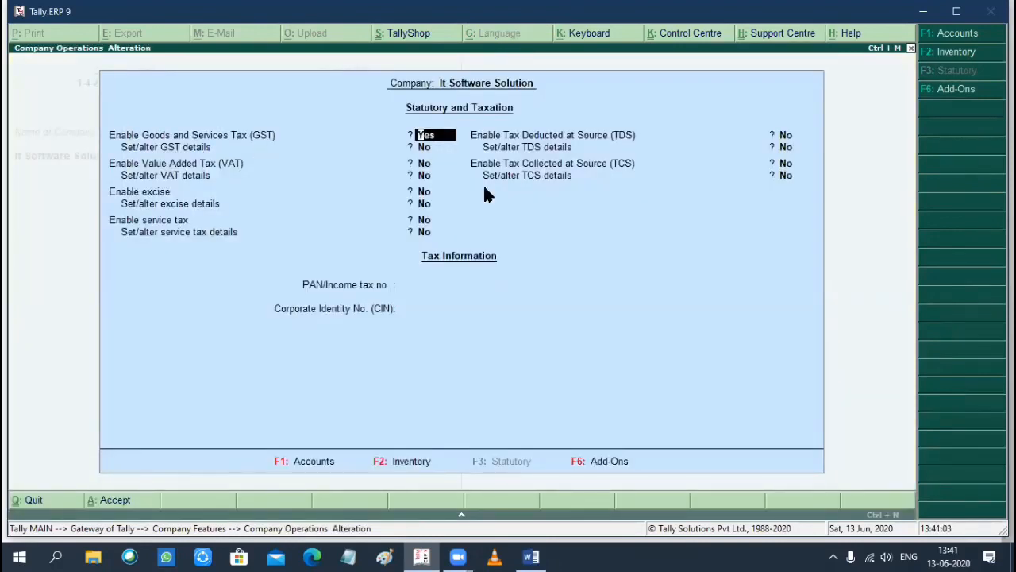
{"action": "key", "text": "Return"}
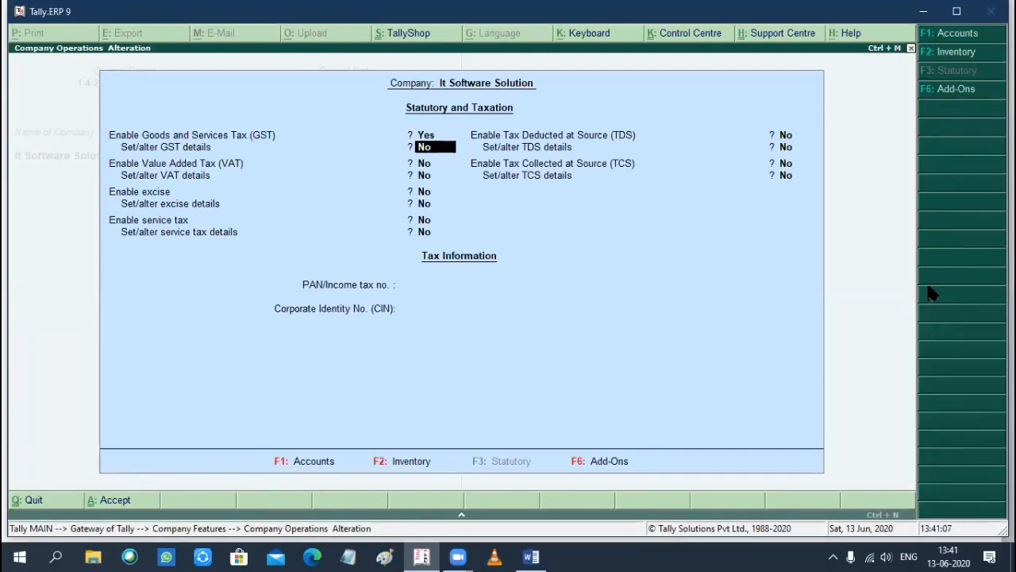
{"action": "type", "text": "y"}
{"action": "key", "text": "Return"}
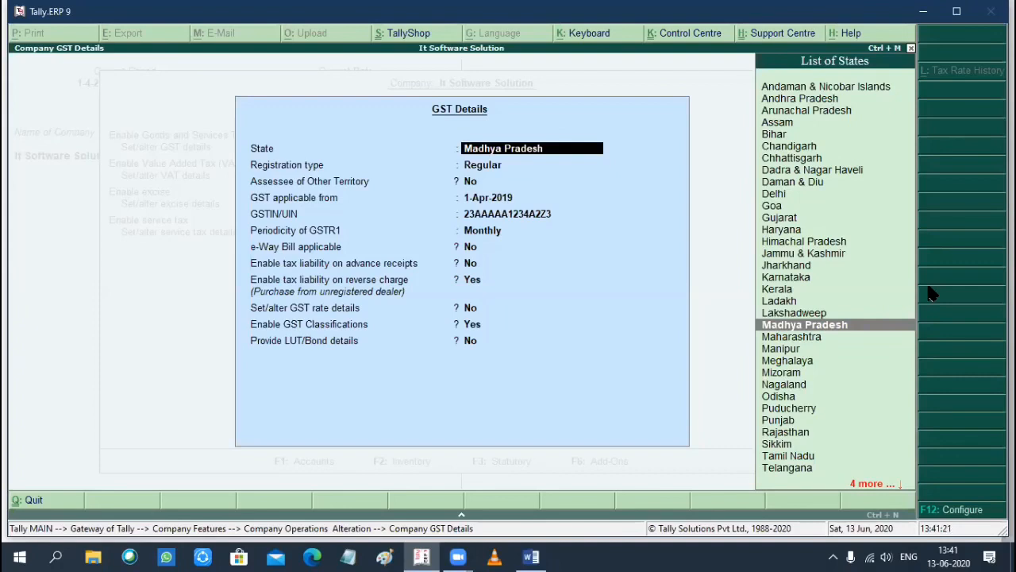
- Review the company's GST state, registration type, applicable date, GSTIN, GSTR1 periodicity and tax liability options
{"action": "key", "text": "Return"}
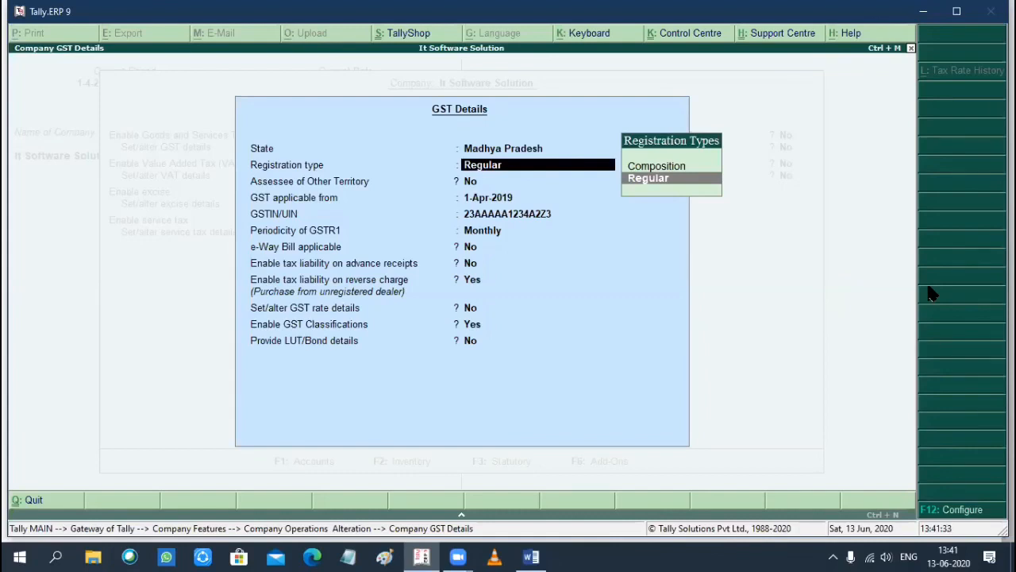
{"action": "key", "text": "Return"}
{"action": "key", "text": "Return"}
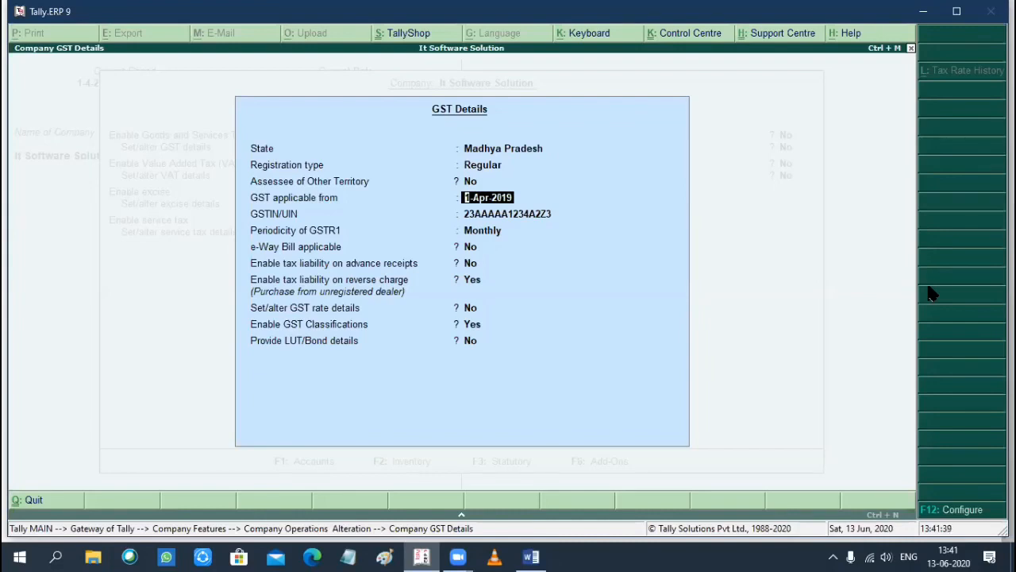
{"action": "key", "text": "Return"}
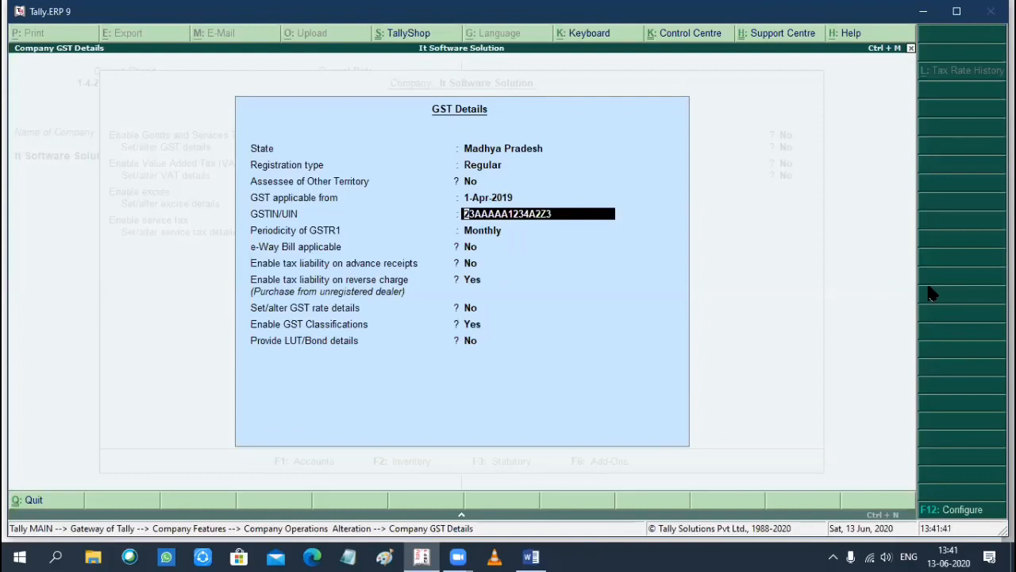
{"action": "key", "text": "Return"}
{"action": "key", "text": "Return"}
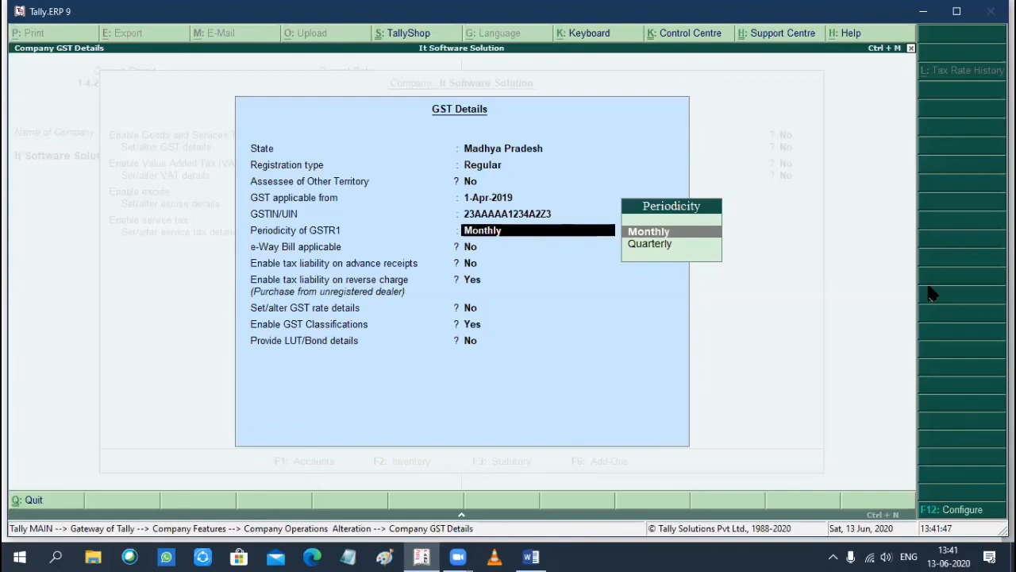
{"action": "key", "text": "Return"}
{"action": "key", "text": "Return"}
{"action": "key", "text": "Return"}
{"action": "key", "text": "Return"}
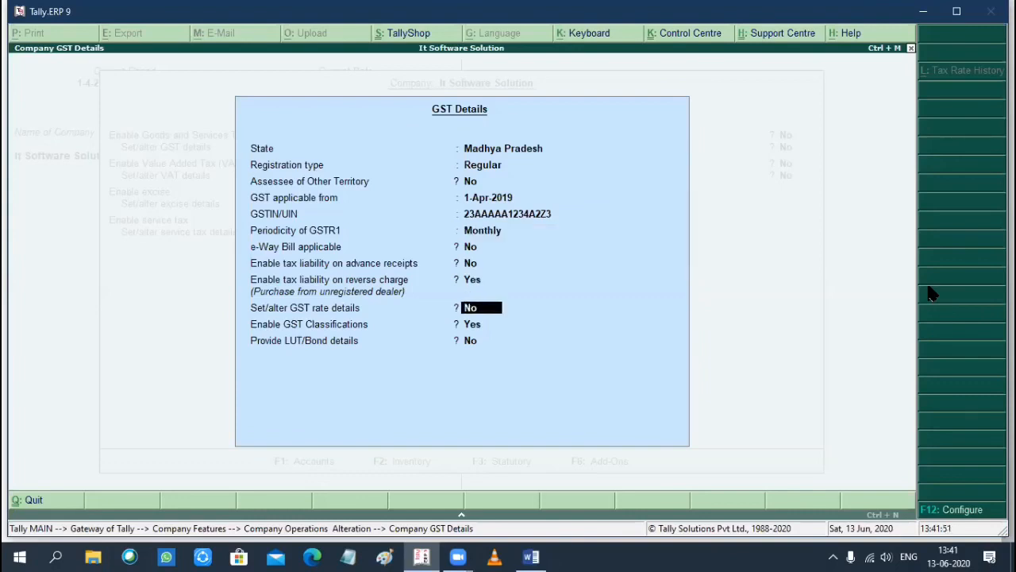
- Open the company-level GST rate details and check the description, HSN/SAC code and taxability
{"action": "type", "text": "y"}
{"action": "key", "text": "Return"}
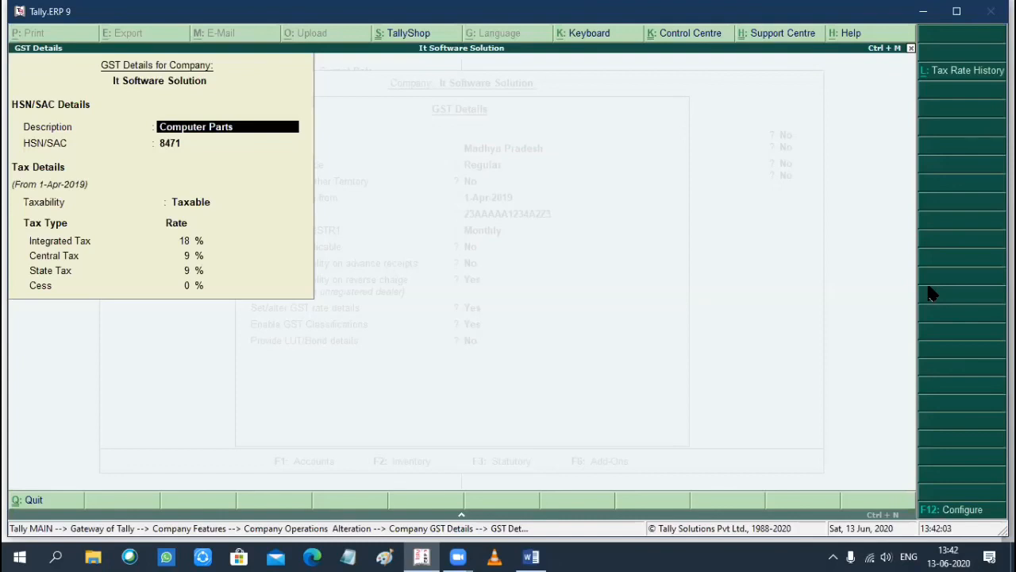
{"action": "key", "text": "Return"}
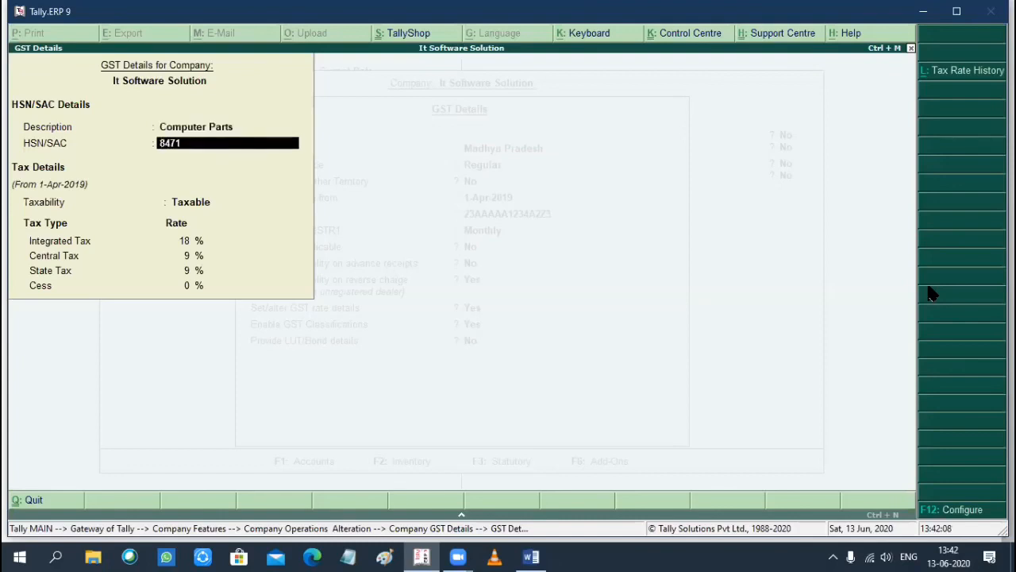
{"action": "key", "text": "Return"}
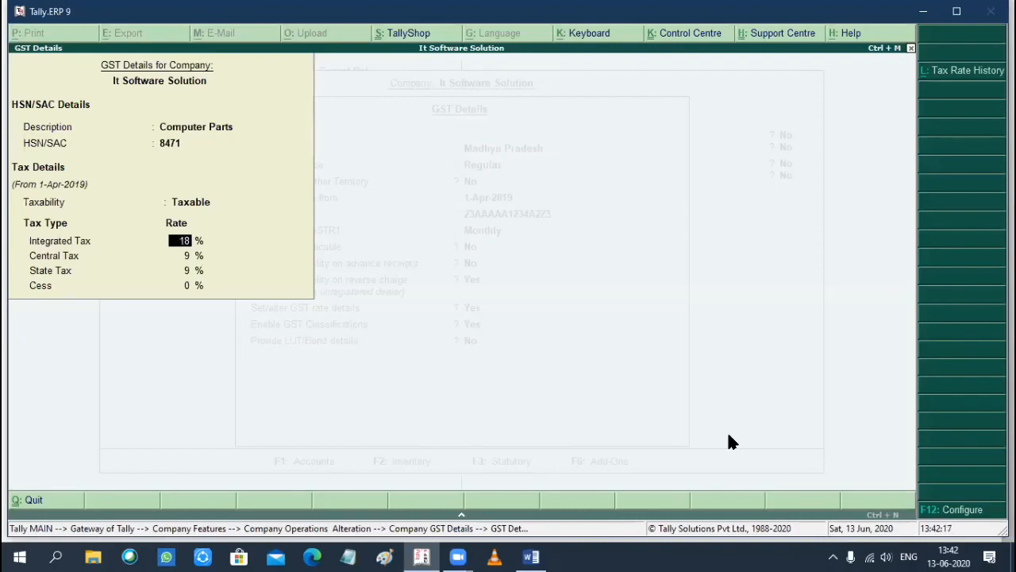
- Check the configuration options for the GST rate details, including HSN/SAC, reverse charge, ineligible input credit and valuation type
{"action": "key", "text": "F12"}
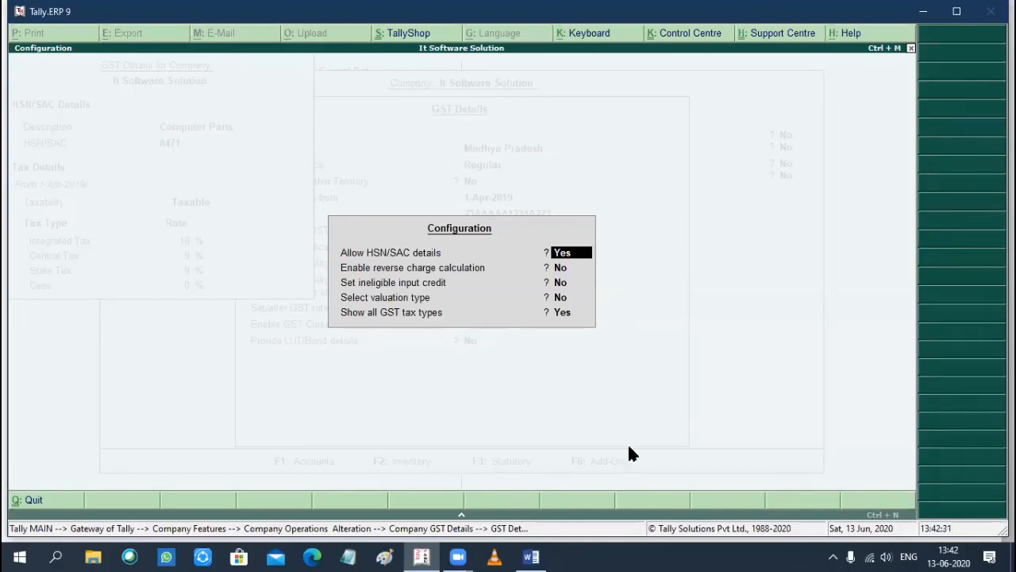
{"action": "key", "text": "Return"}
{"action": "key", "text": "Return"}
{"action": "key", "text": "Return"}
{"action": "key", "text": "Return"}
{"action": "key", "text": "Return"}
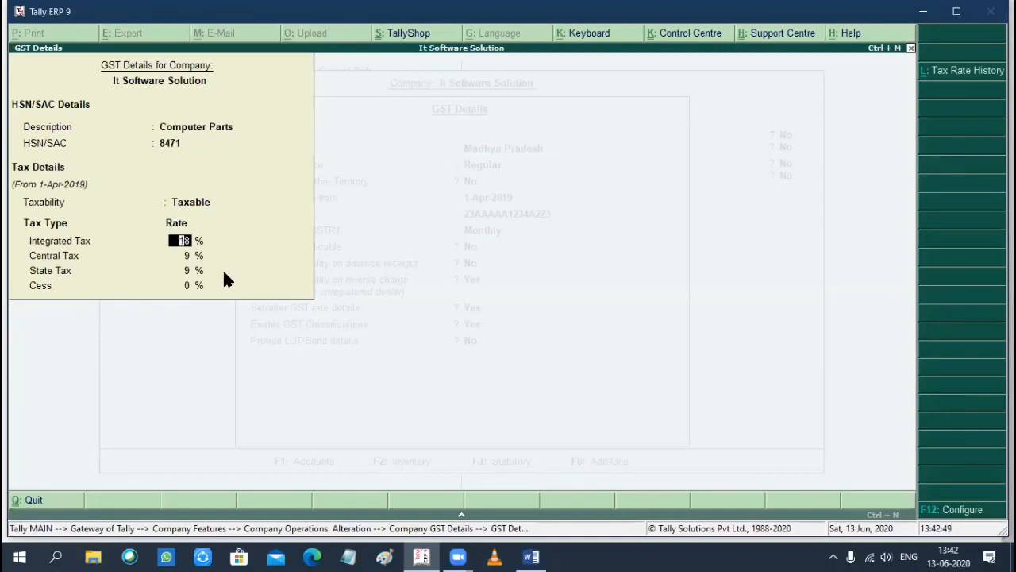
- Accept the GST rate and company GST details, and save the statutory and taxation features
{"action": "key", "text": "Return"}
{"action": "key", "text": "Return"}
{"action": "key", "text": "Return"}
{"action": "key", "text": "Return"}
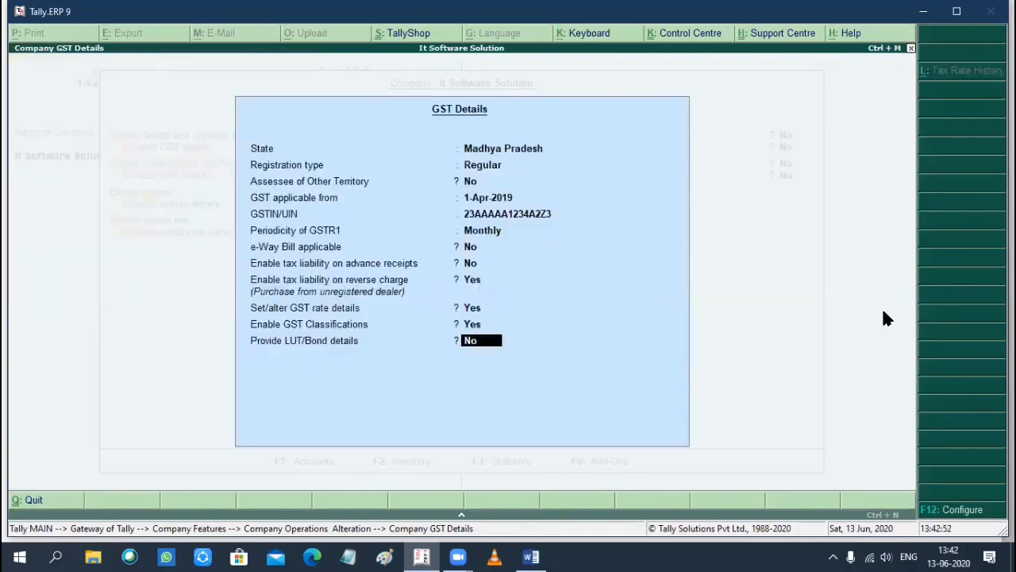
{"action": "key", "text": "Return"}
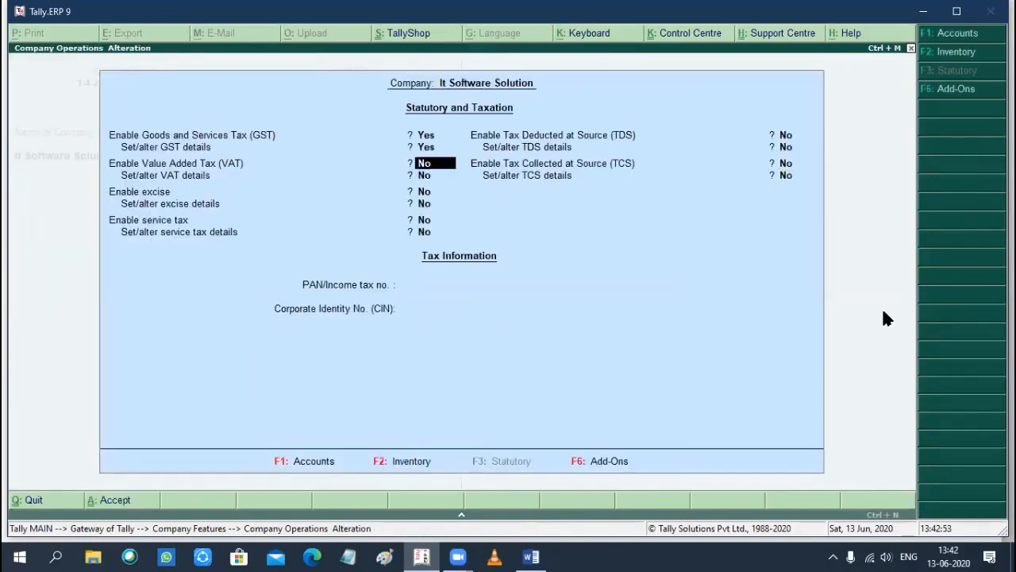
{"action": "key", "text": "Return"}
{"action": "key", "text": "Return"}
{"action": "key", "text": "Return"}
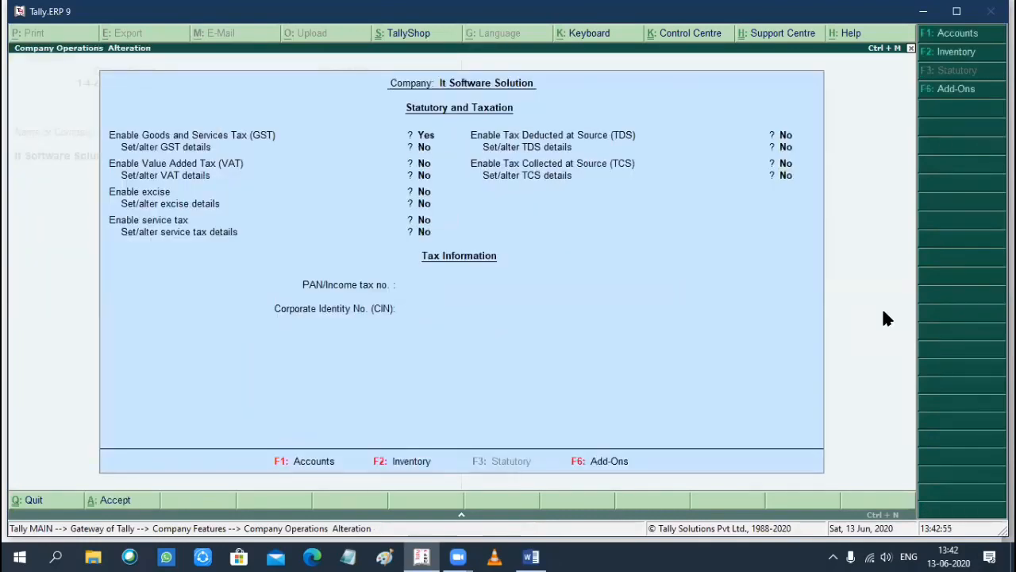
{"action": "key", "text": "Return"}
{"action": "key", "text": "Return"}
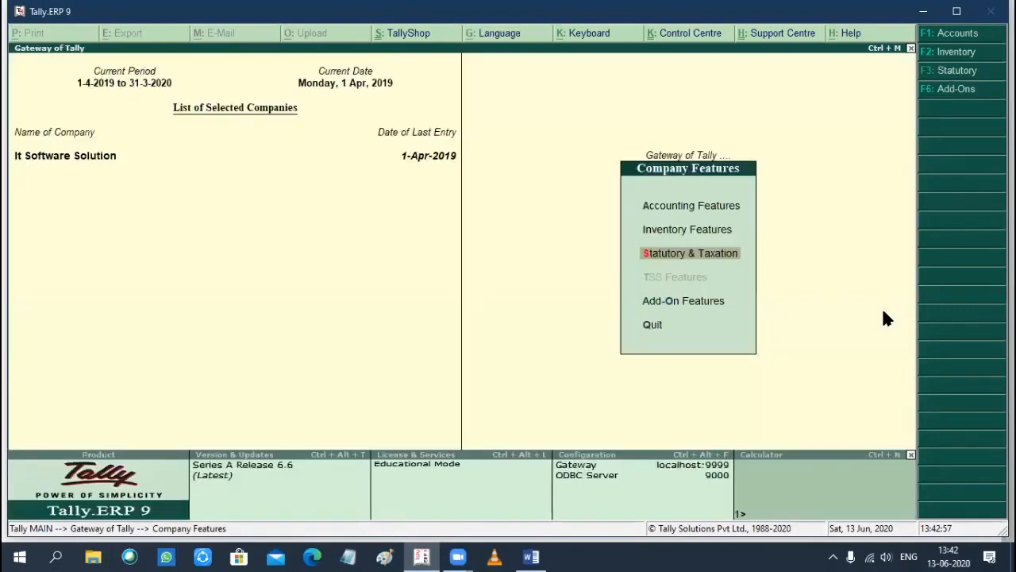
{"action": "key", "text": "Escape"}
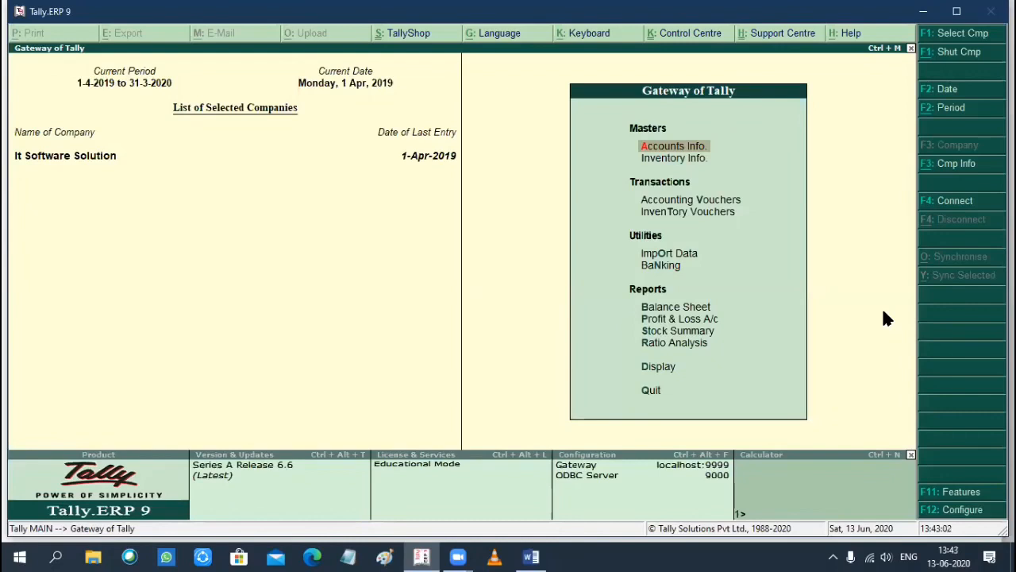
- Open the Customer 1 ledger for alteration from the single-ledger options
{"action": "key", "text": "Return"}
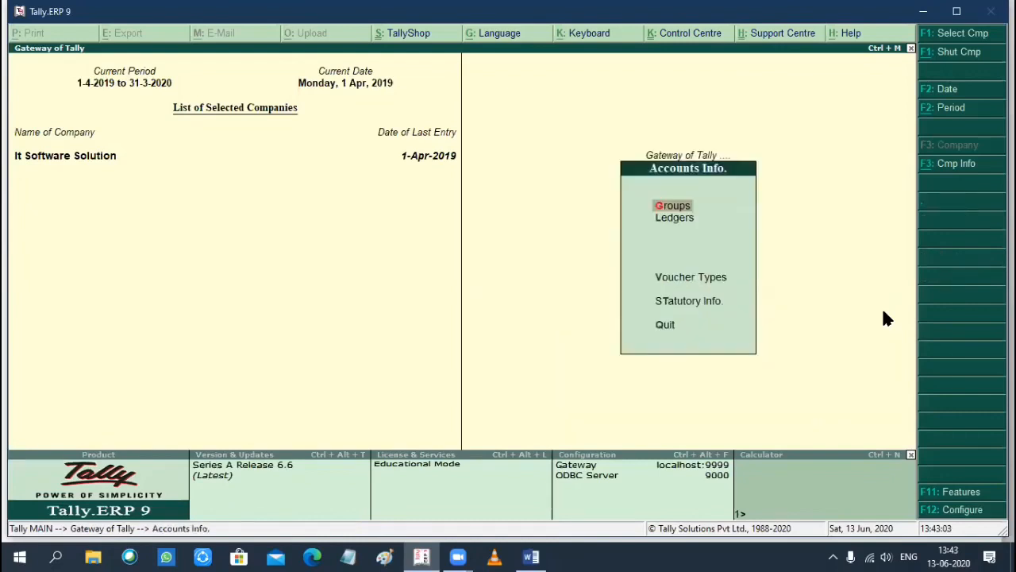
{"action": "key", "text": "l"}
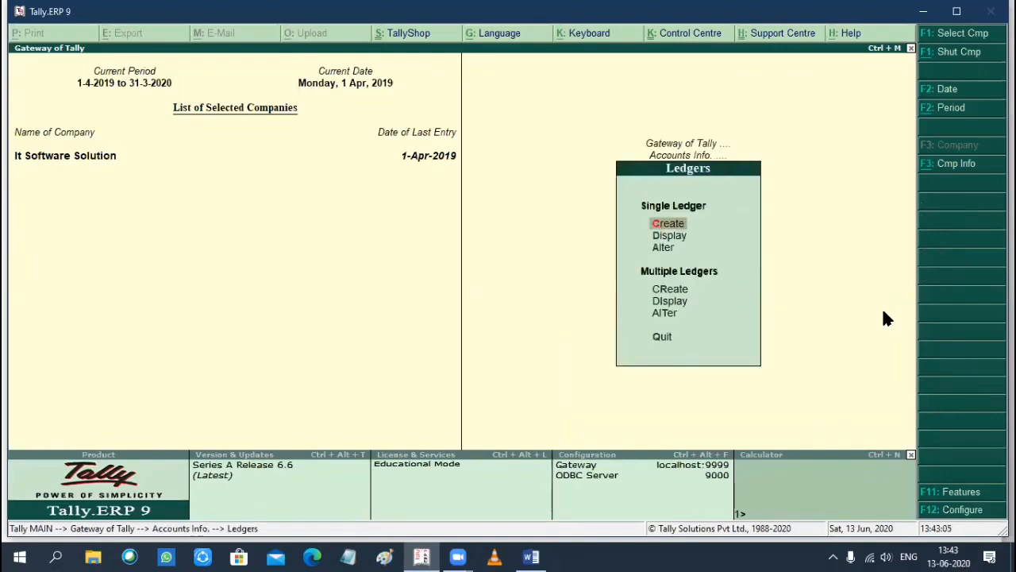
{"action": "key", "text": "Down"}
{"action": "key", "text": "Down"}
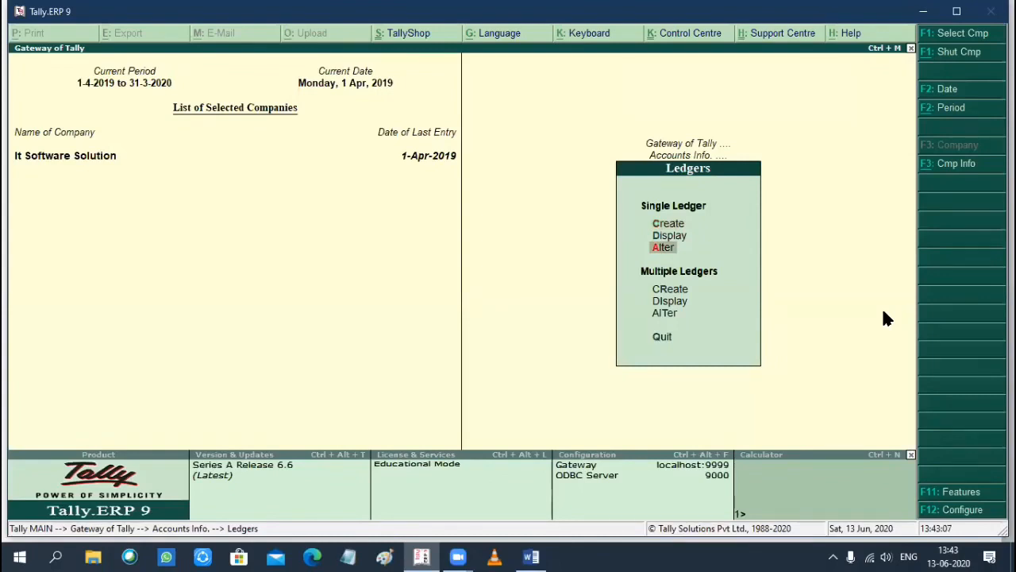
{"action": "key", "text": "Return"}
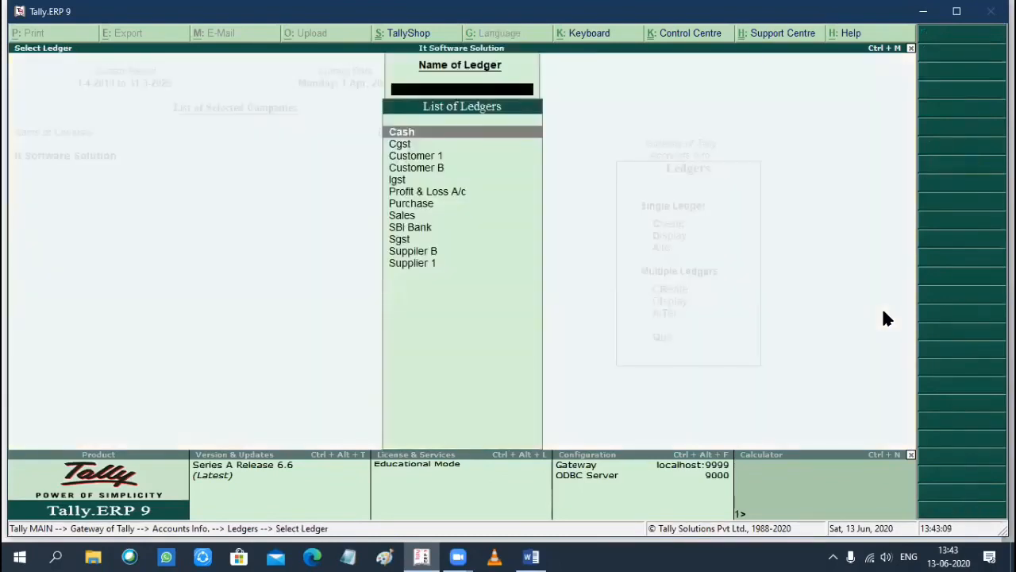
{"action": "key", "text": "Down"}
{"action": "key", "text": "Down"}
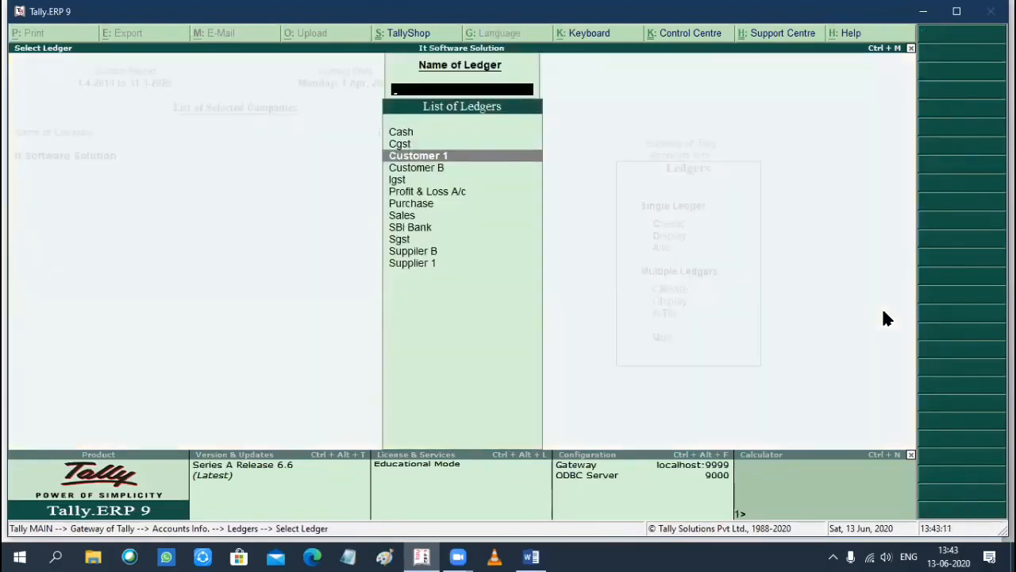
{"action": "key", "text": "Return"}
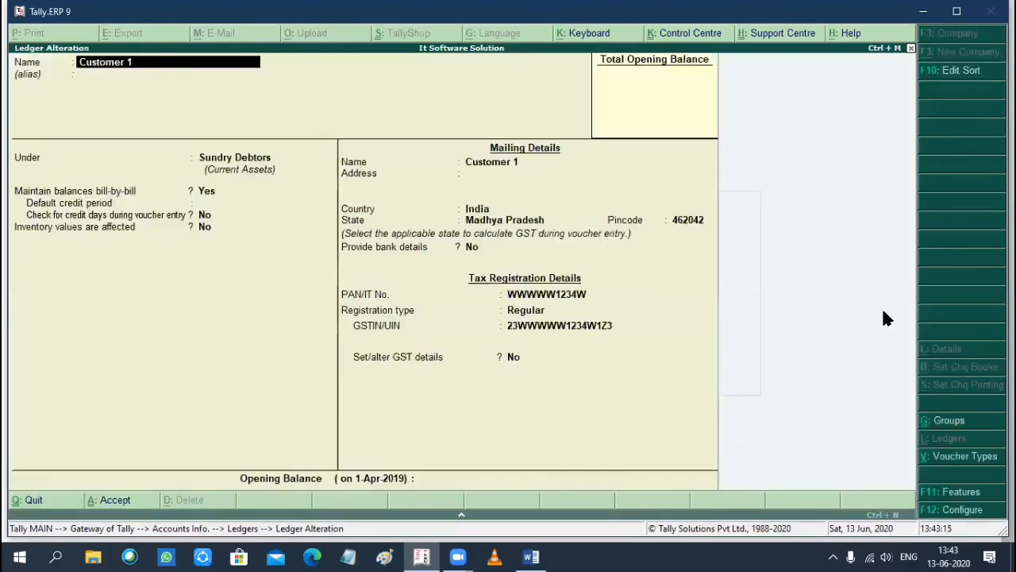
- Review Customer 1's ledger group, bill-by-bill balances, credit period and inventory options
{"action": "key", "text": "Return"}
{"action": "key", "text": "Return"}
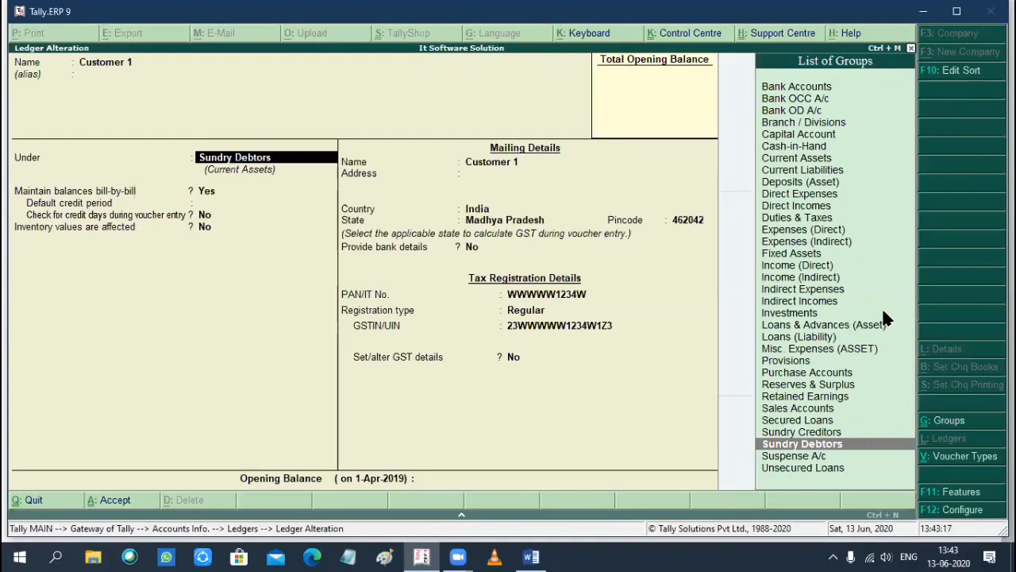
{"action": "key", "text": "Return"}
{"action": "key", "text": "Return"}
{"action": "key", "text": "Return"}
{"action": "key", "text": "Return"}
{"action": "key", "text": "Return"}
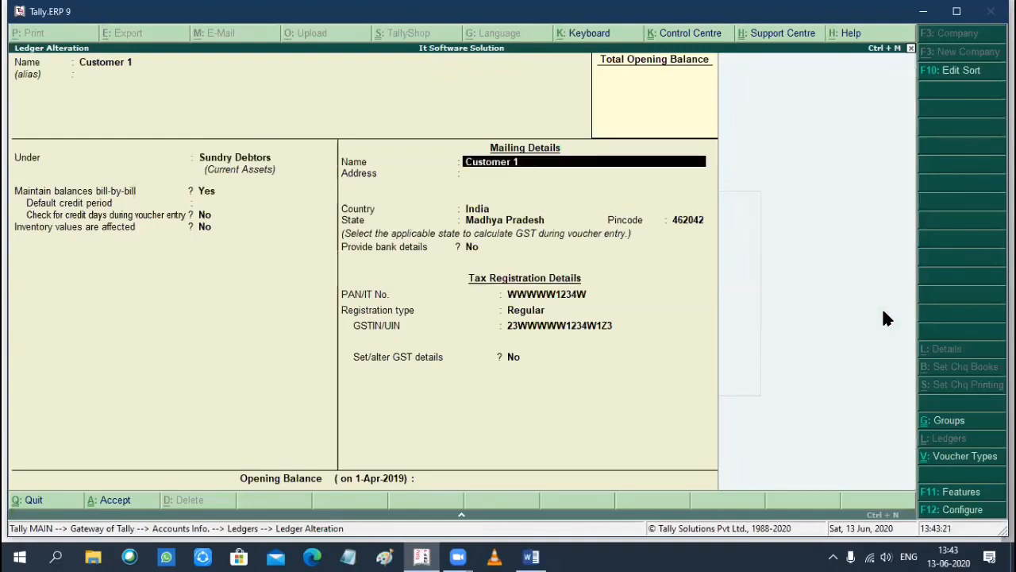
- Review Customer 1's mailing name, address, country, state, pincode and bank details option
{"action": "key", "text": "Return"}
{"action": "key", "text": "Return"}
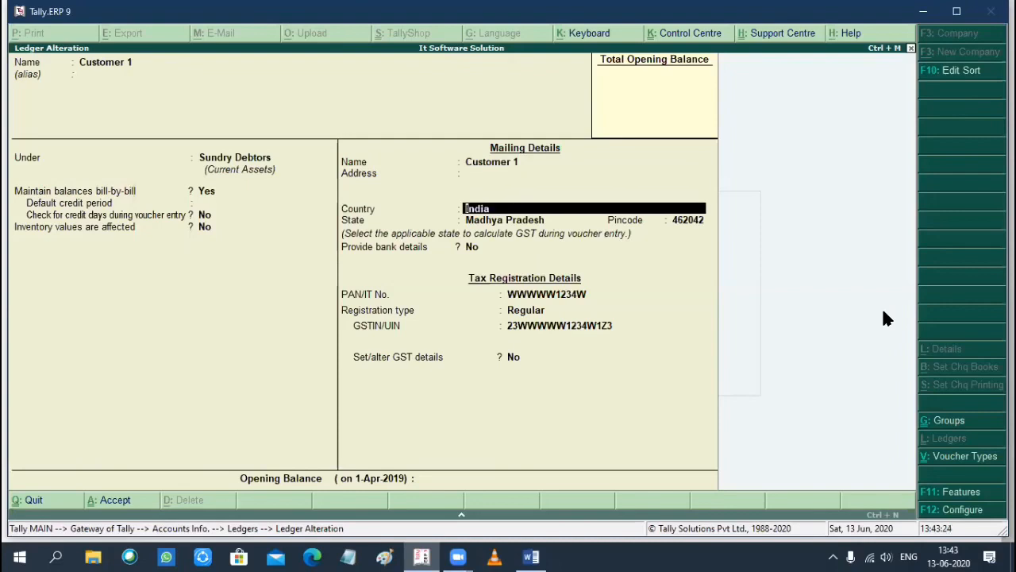
{"action": "key", "text": "Return"}
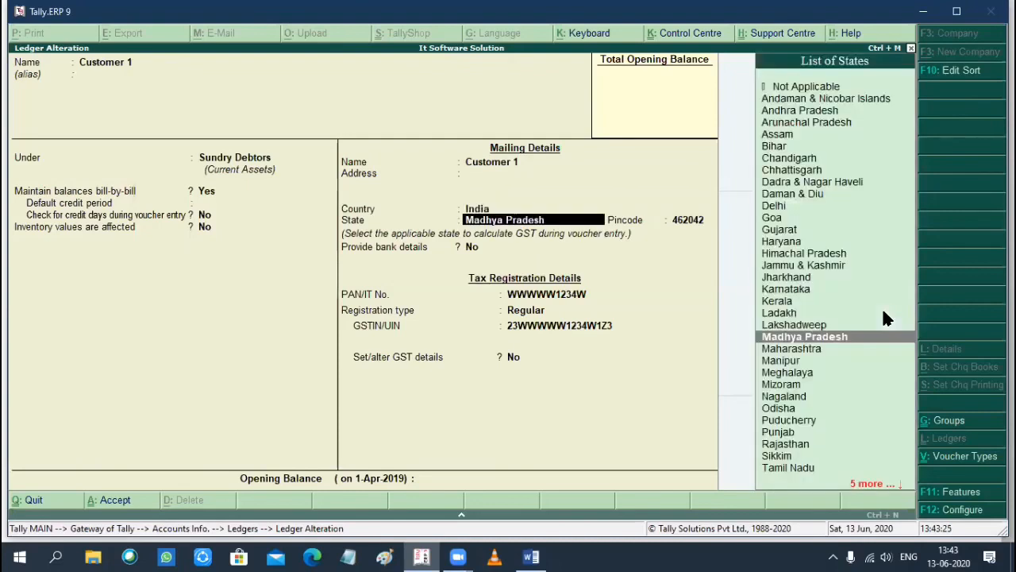
{"action": "key", "text": "Return"}
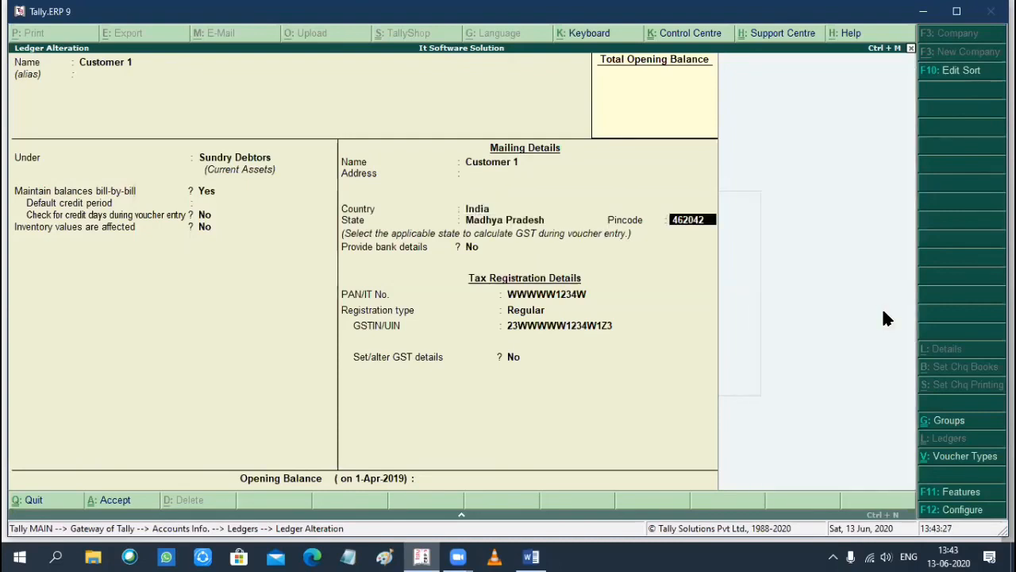
{"action": "key", "text": "Return"}
{"action": "key", "text": "Return"}
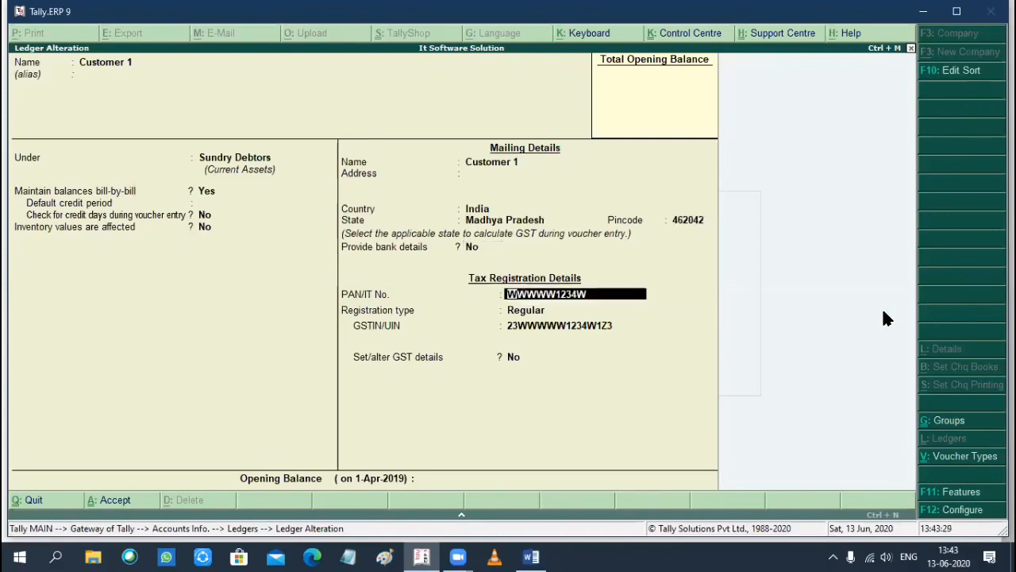
- Check Customer 1's PAN, registration type, GSTIN and GST details option, and accept the ledger
{"action": "key", "text": "Return"}
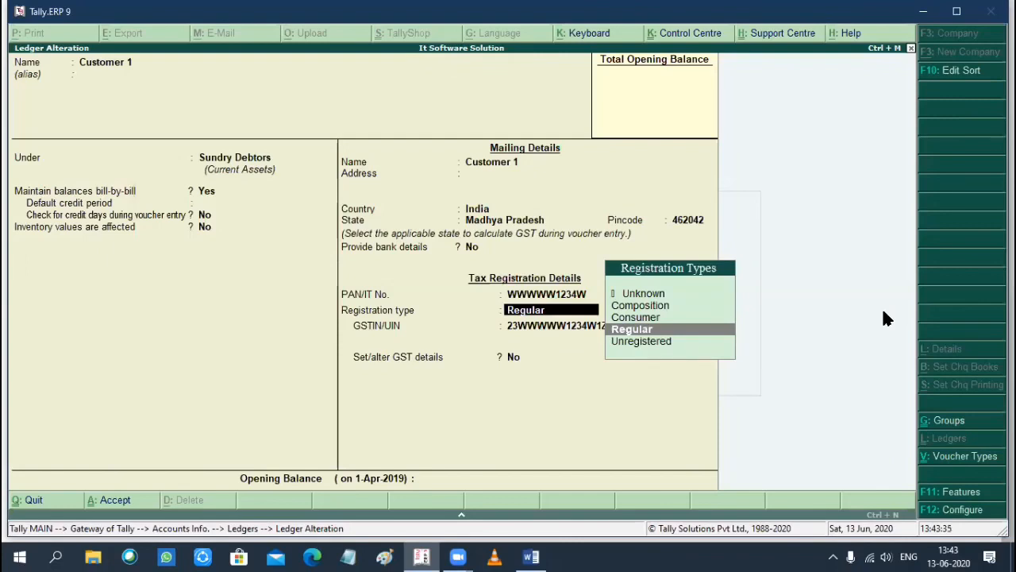
{"action": "key", "text": "Return"}
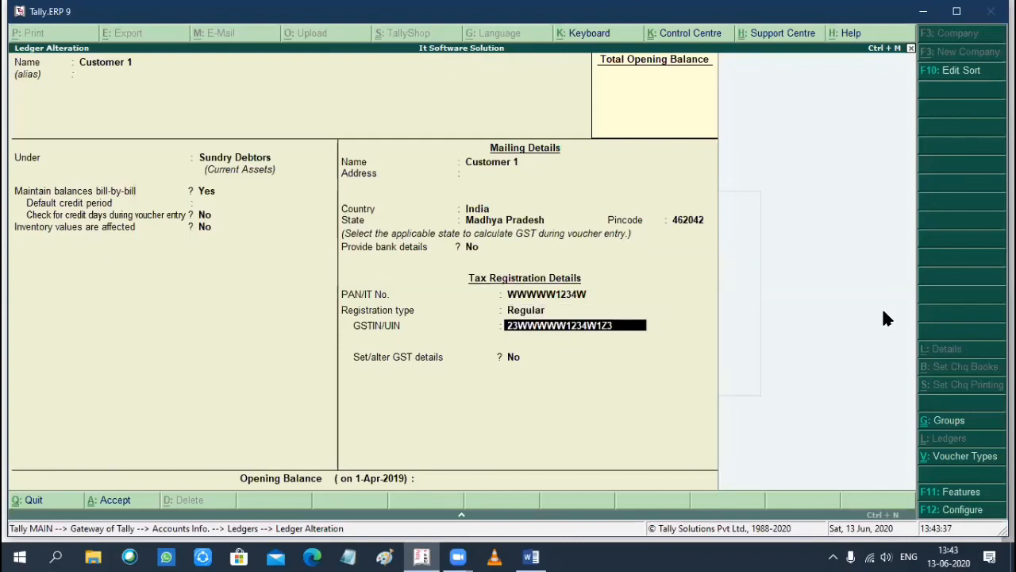
{"action": "key", "text": "Return"}
{"action": "key", "text": "Return"}
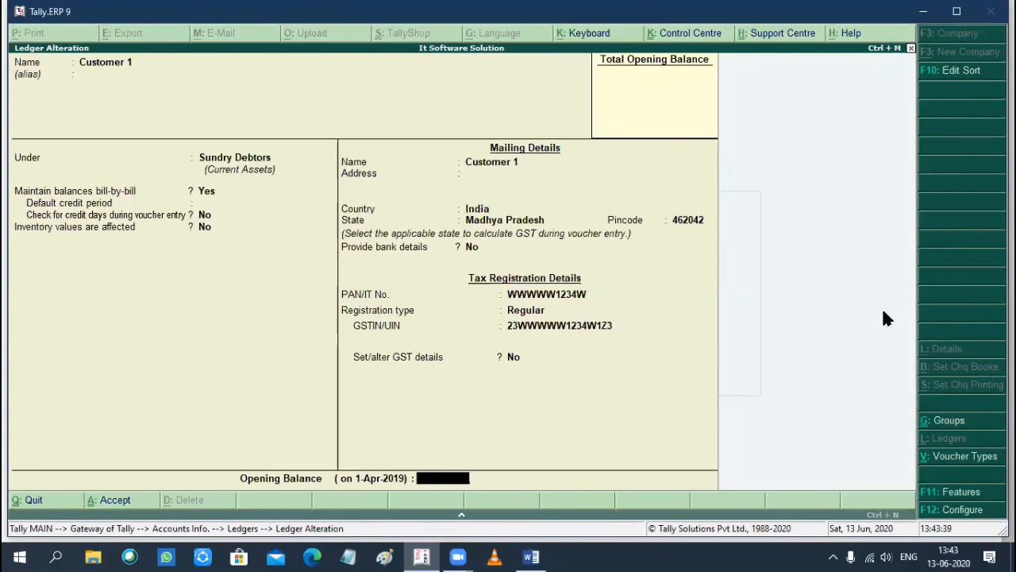
{"action": "key", "text": "Return"}
{"action": "key", "text": "Return"}
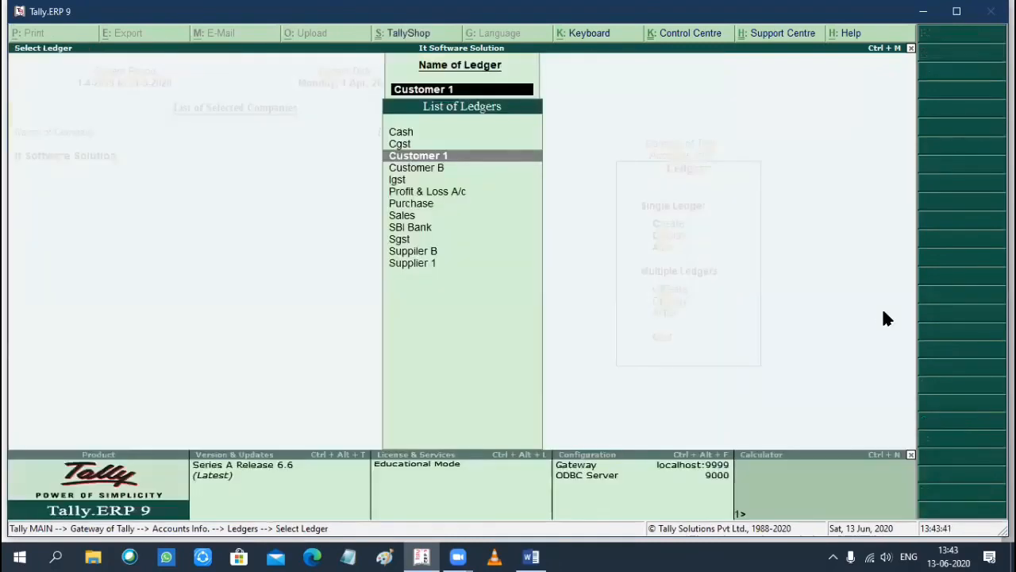
- Open the Customer B ledger for alteration and review its group, bill-by-bill, credit and inventory options
{"action": "key", "text": "Down"}
{"action": "key", "text": "Return"}
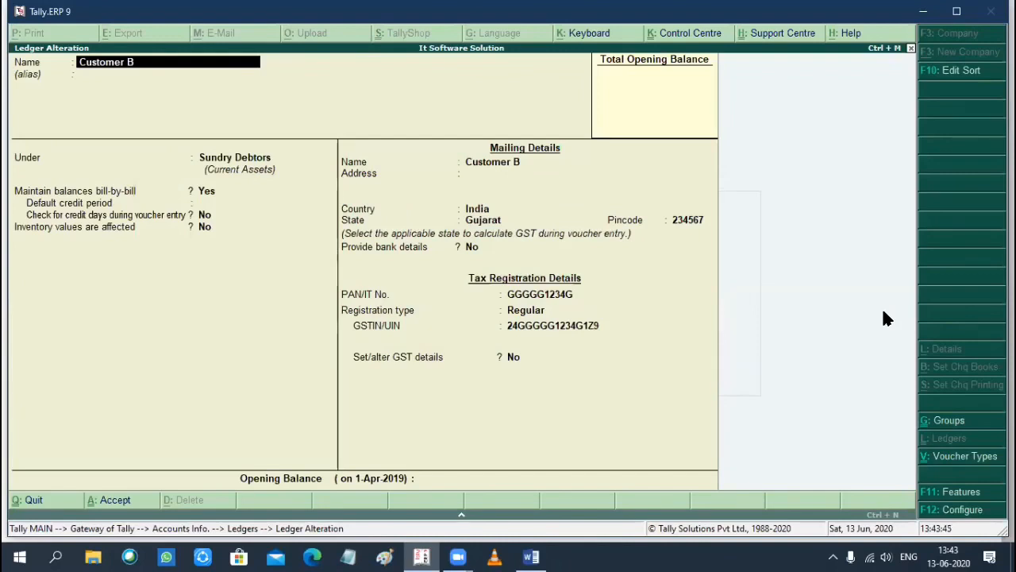
{"action": "key", "text": "Return"}
{"action": "key", "text": "Return"}
{"action": "key", "text": "Return"}
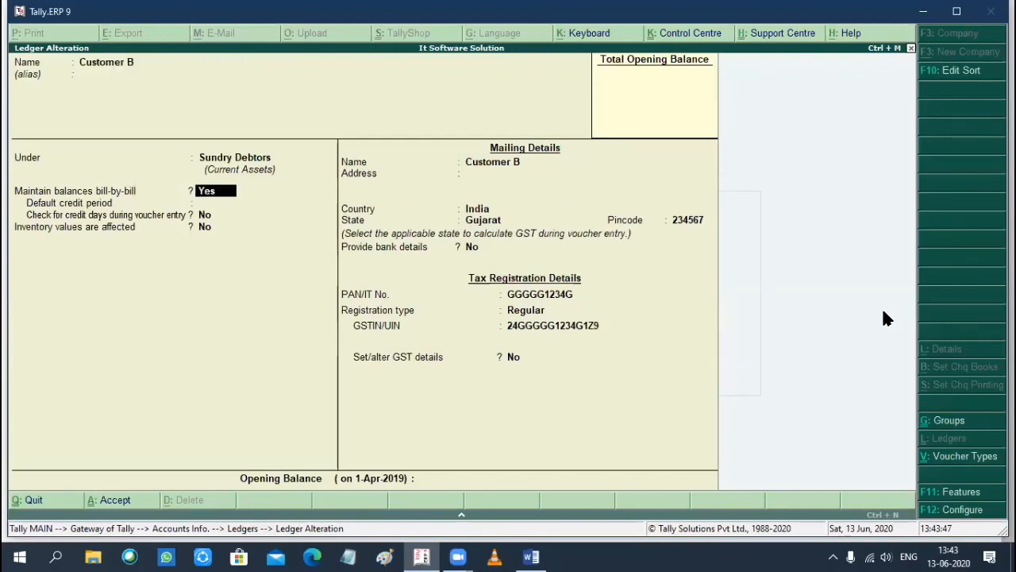
{"action": "key", "text": "Return"}
{"action": "key", "text": "Return"}
{"action": "key", "text": "Return"}
- Check Customer B's mailing name, address, country and state, and accept the ledger
{"action": "key", "text": "Return"}
{"action": "key", "text": "Return"}
{"action": "key", "text": "Return"}
{"action": "key", "text": "Return"}
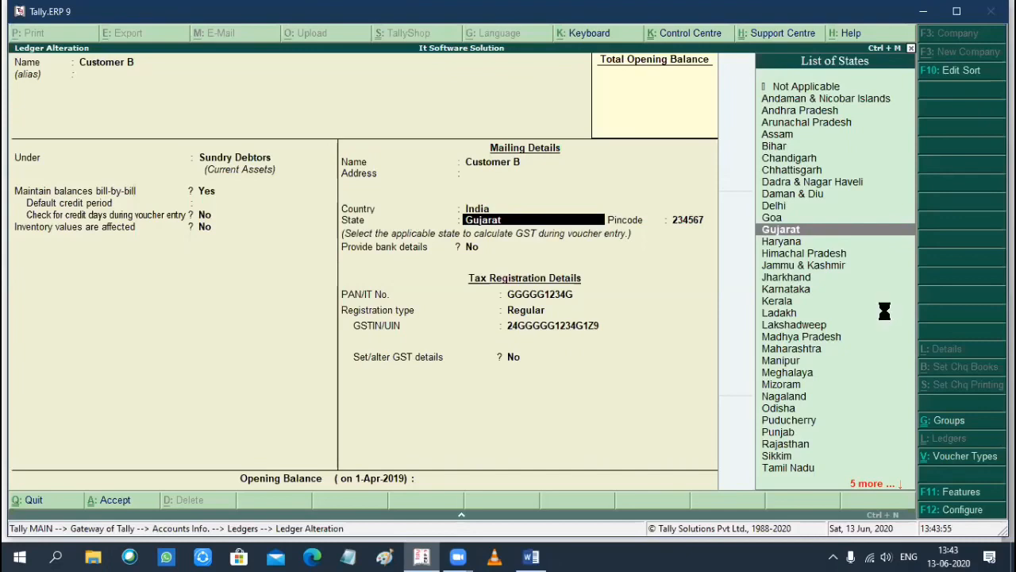
{"action": "key", "text": "ctrl+a"}
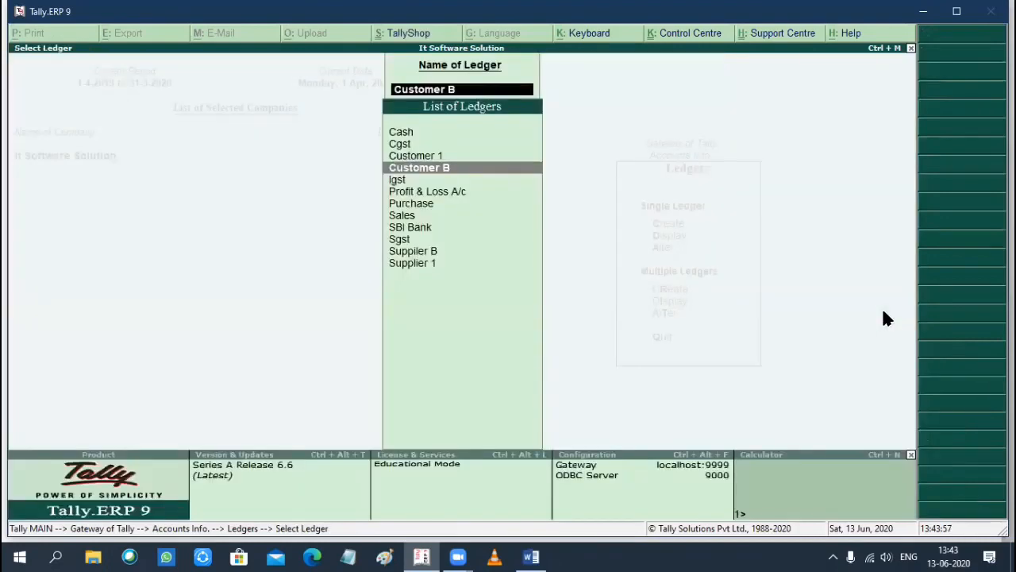
- Open the Suppiler B ledger, review its group, state and tax registration details, and quit it without saving
{"action": "key", "text": "Down"}
{"action": "key", "text": "Down"}
{"action": "key", "text": "Down"}
{"action": "key", "text": "Down"}
{"action": "key", "text": "Down"}
{"action": "key", "text": "Down"}
{"action": "key", "text": "Down"}
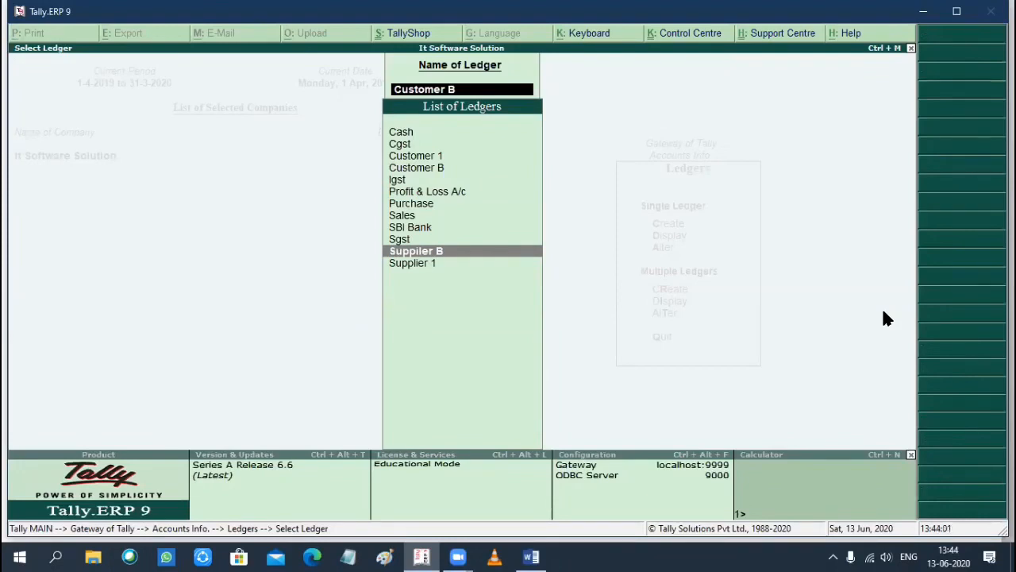
{"action": "key", "text": "Return"}
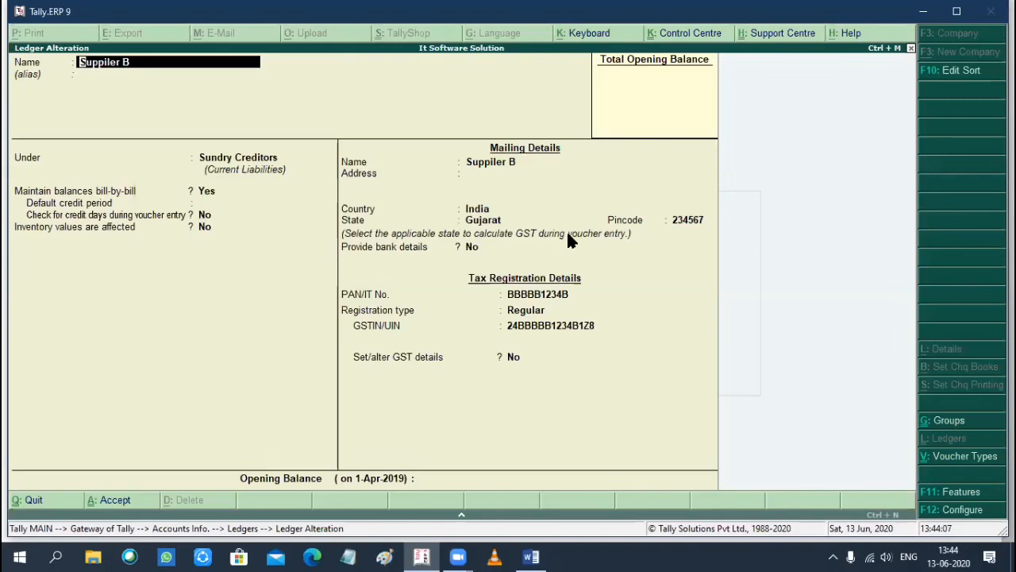
{"action": "key", "text": "Escape"}
{"action": "key", "text": "Return"}
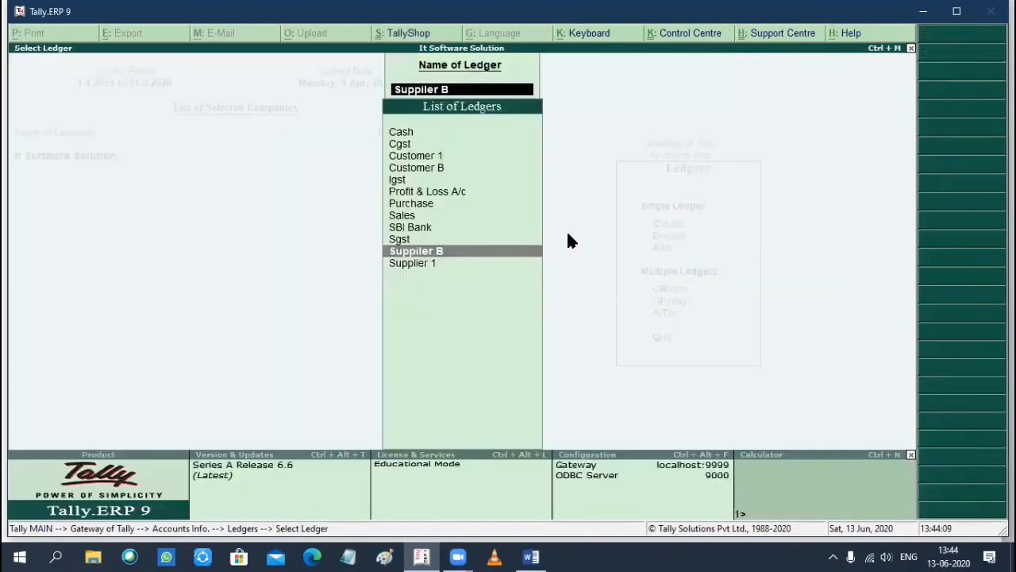
- Open the Supplier 1 ledger, review its group, state and tax registration details, and quit it without saving
{"action": "key", "text": "Down"}
{"action": "key", "text": "Return"}
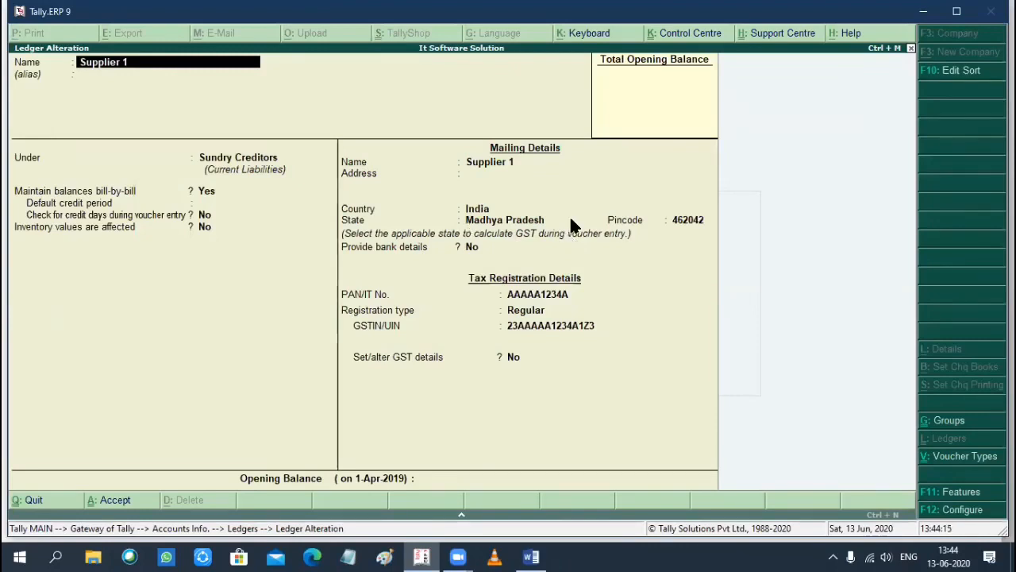
{"action": "key", "text": "Escape"}
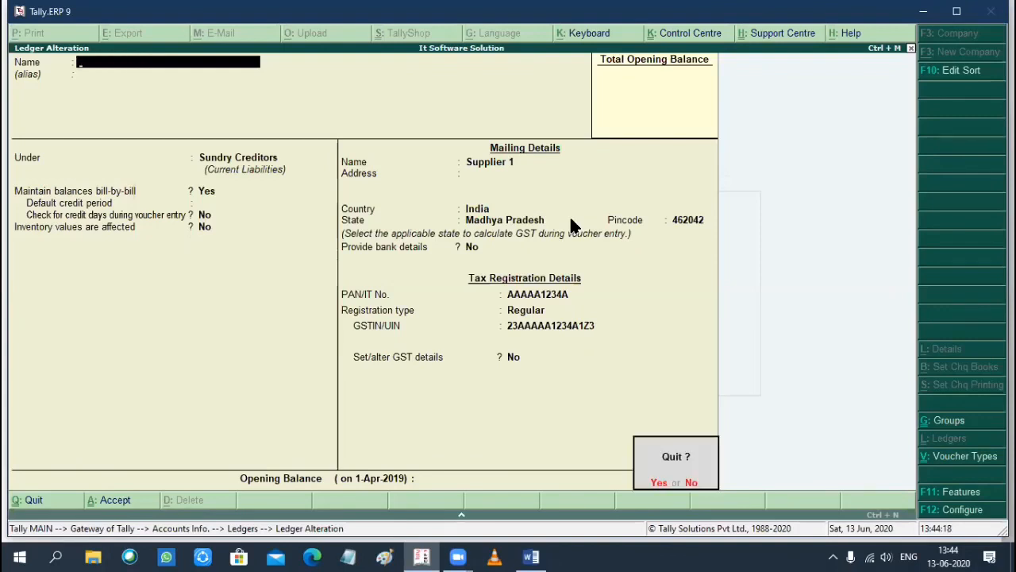
{"action": "key", "text": "Return"}
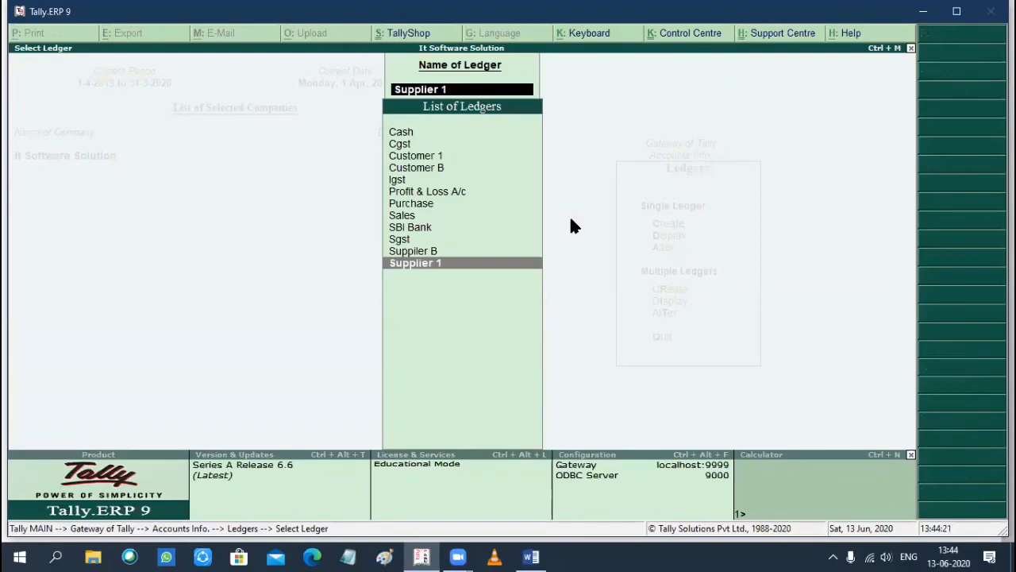
- Open the Purchase ledger for alteration and check its name, group and inventory values option
{"action": "key", "text": "Up"}
{"action": "key", "text": "Up"}
{"action": "key", "text": "Up"}
{"action": "key", "text": "Up"}
{"action": "key", "text": "Up"}
{"action": "key", "text": "Up"}
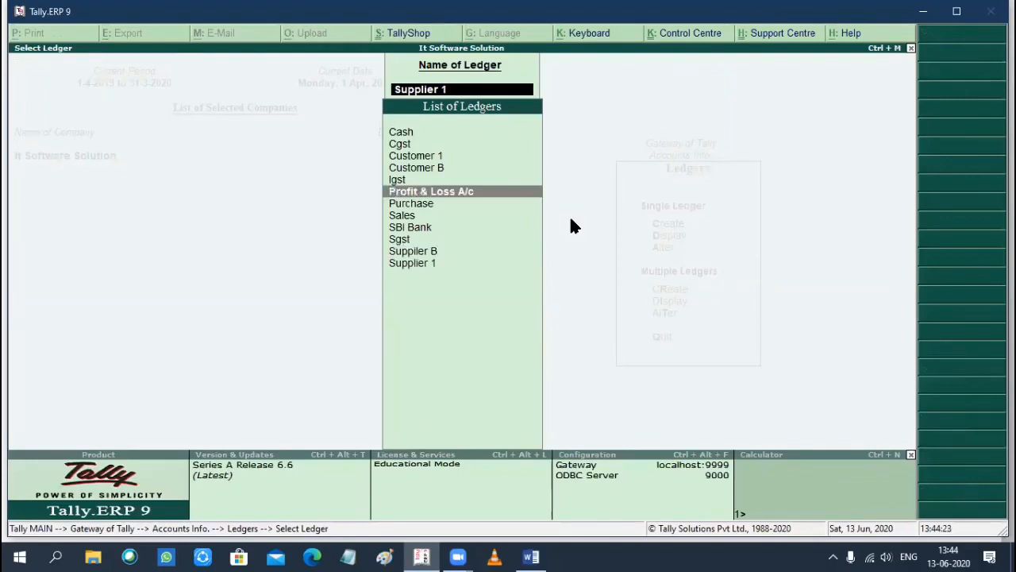
{"action": "key", "text": "Down"}
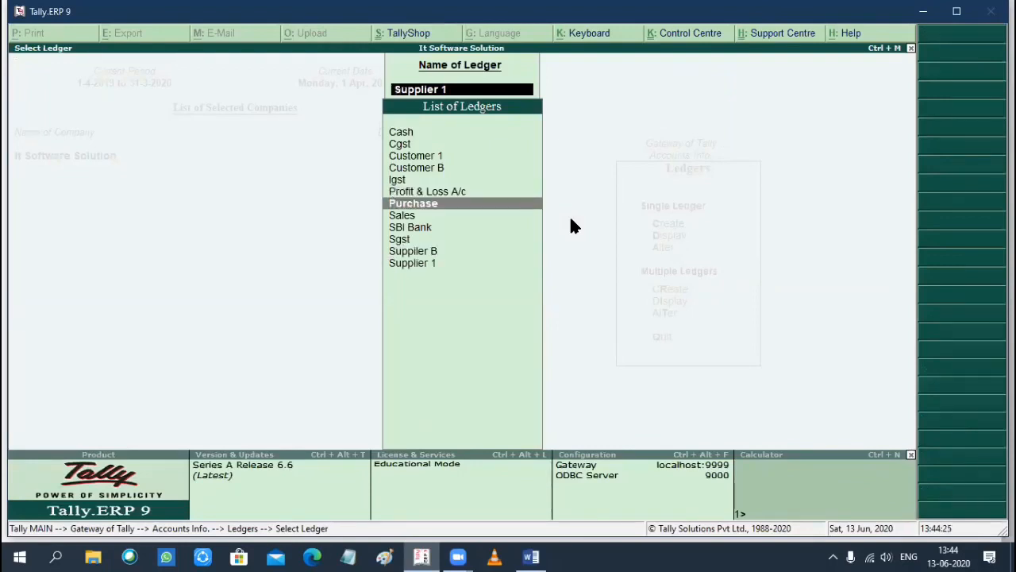
{"action": "key", "text": "Return"}
{"action": "key", "text": "Return"}
{"action": "key", "text": "Return"}
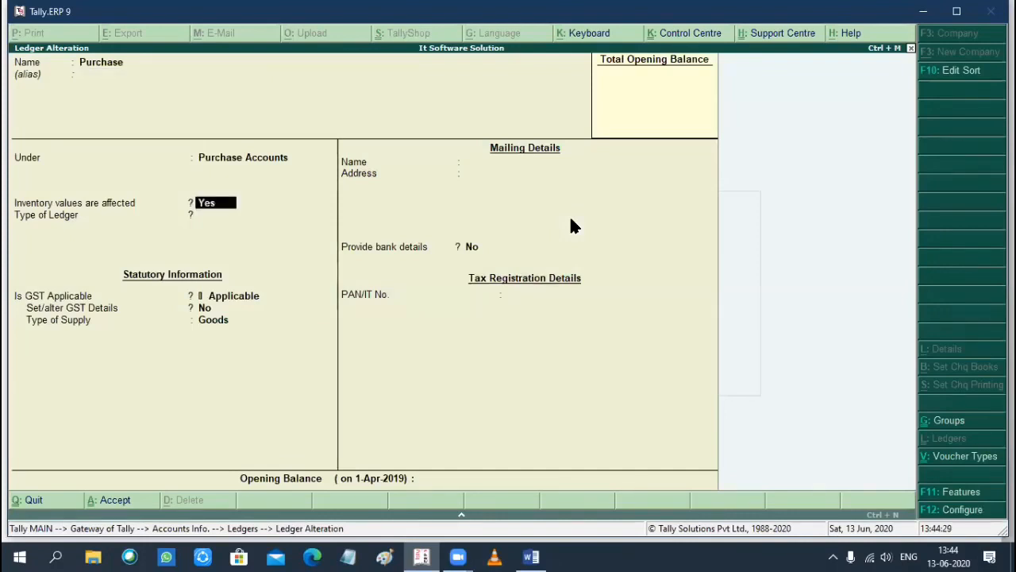
- Set the Purchase ledger's type to Not Applicable, keep GST Applicable with supply type Goods, and save the ledger
{"action": "key", "text": "Return"}
{"action": "key", "text": "Return"}
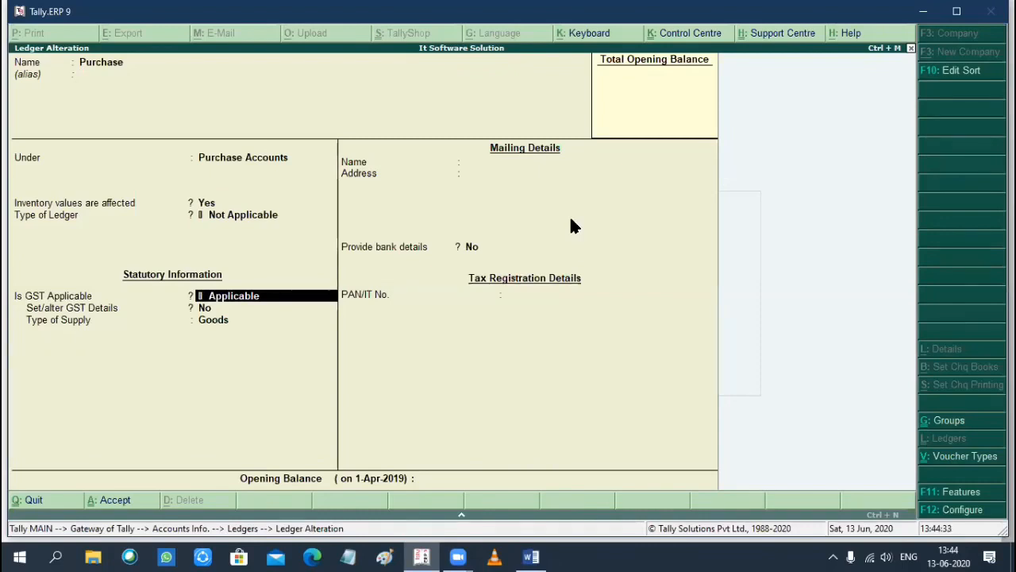
{"action": "key", "text": "BackSpace"}
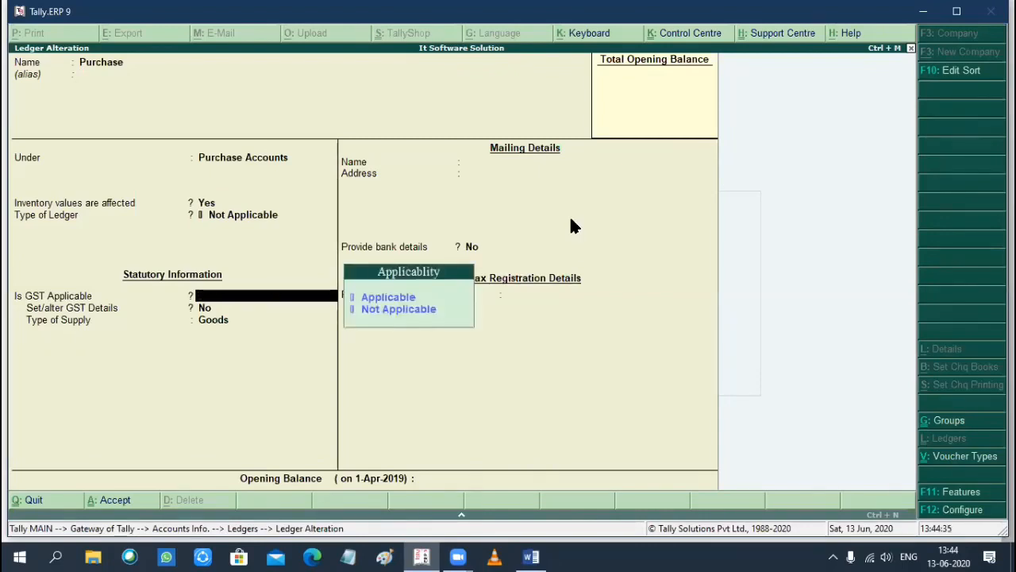
{"action": "key", "text": "Down"}
{"action": "key", "text": "Return"}
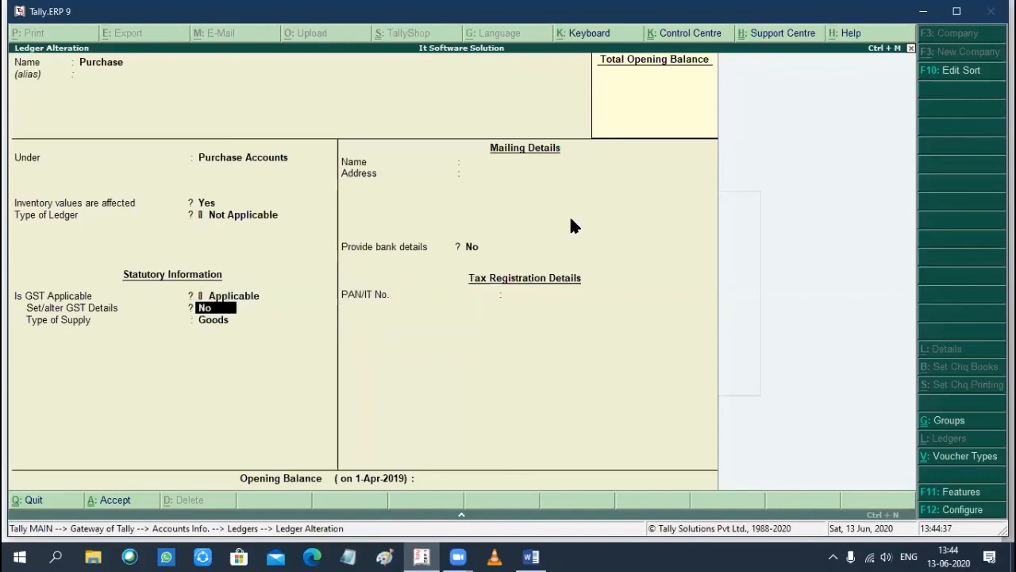
{"action": "key", "text": "Return"}
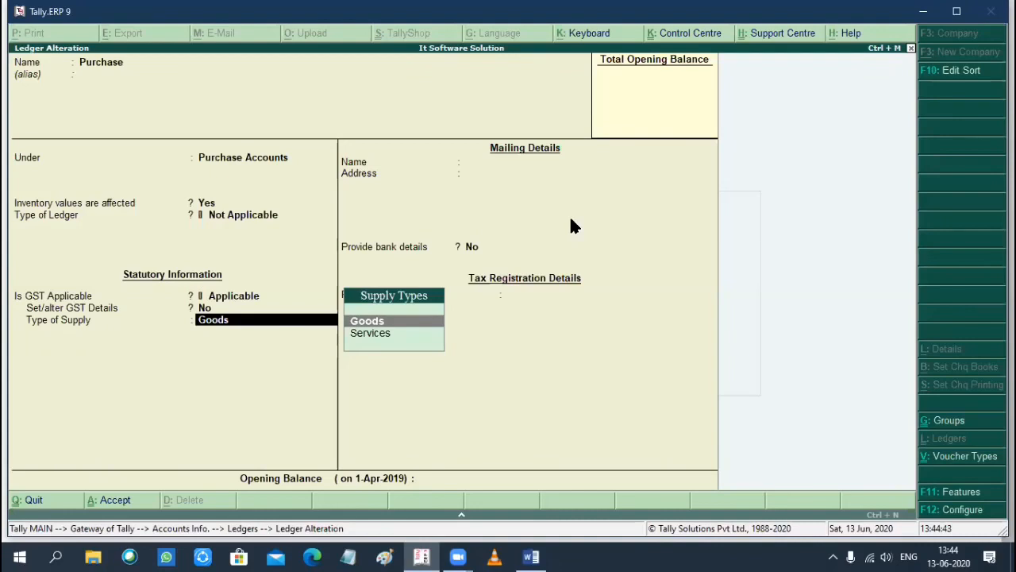
{"action": "key", "text": "Return"}
{"action": "key", "text": "ctrl+a"}
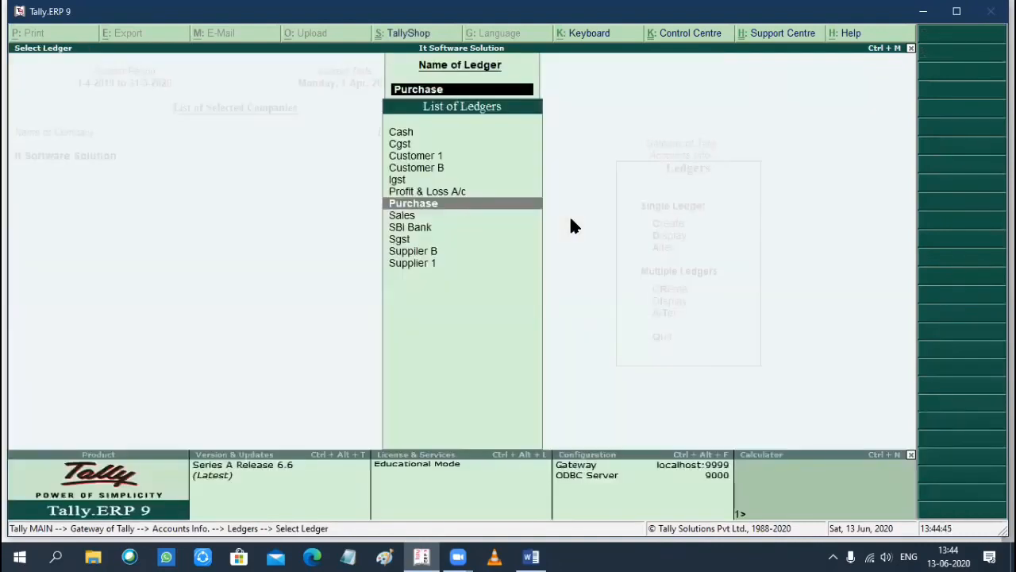
- Open the Sales ledger for alteration and set its type of ledger to Not Applicable
{"action": "key", "text": "Down"}
{"action": "key", "text": "Return"}
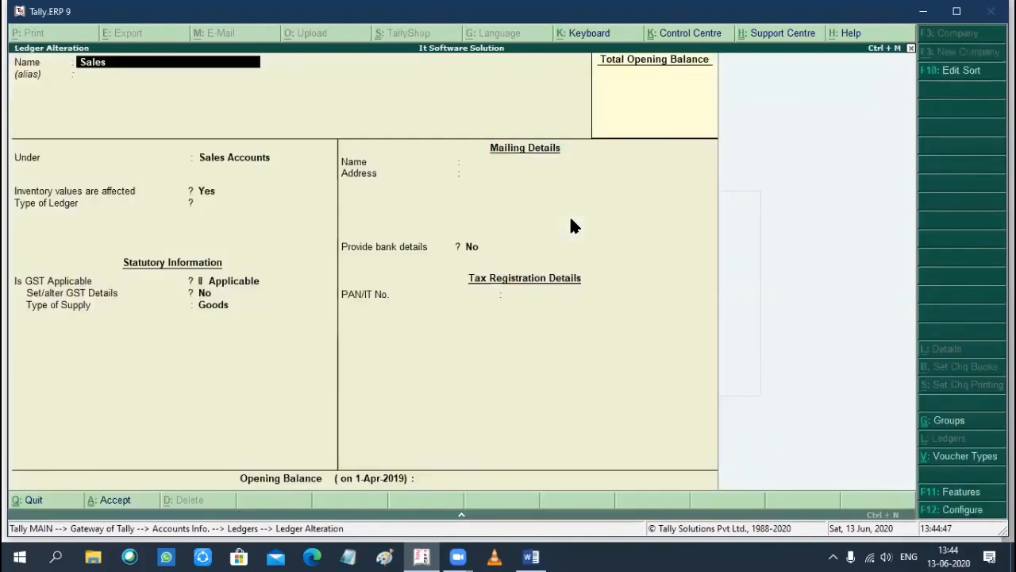
{"action": "key", "text": "Return"}
{"action": "key", "text": "Return"}
{"action": "key", "text": "Return"}
{"action": "key", "text": "Return"}
{"action": "key", "text": "Return"}
{"action": "key", "text": "Return"}
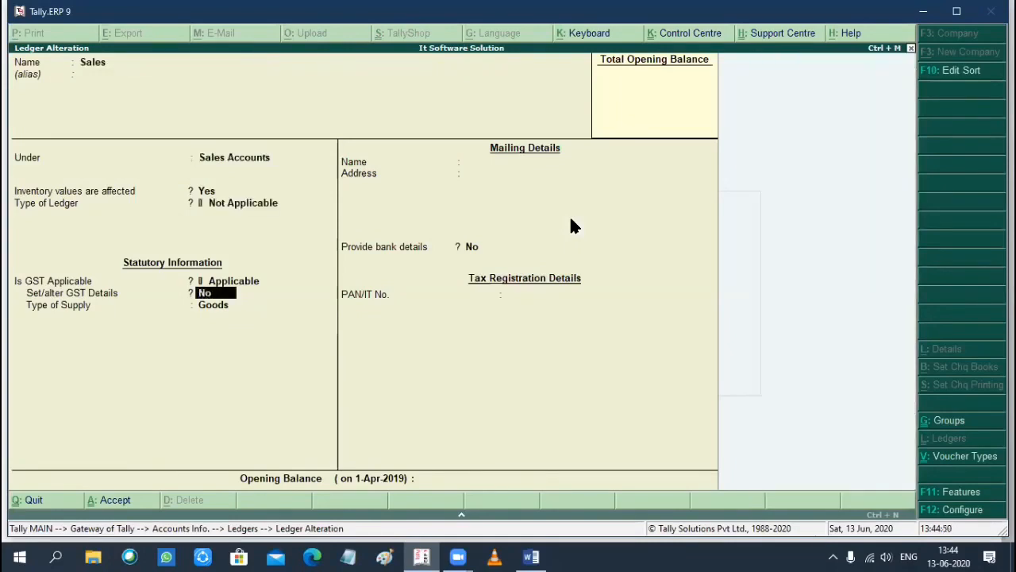
- Keep GST Applicable with supply type Goods for the Sales ledger and save it
{"action": "key", "text": "BackSpace"}
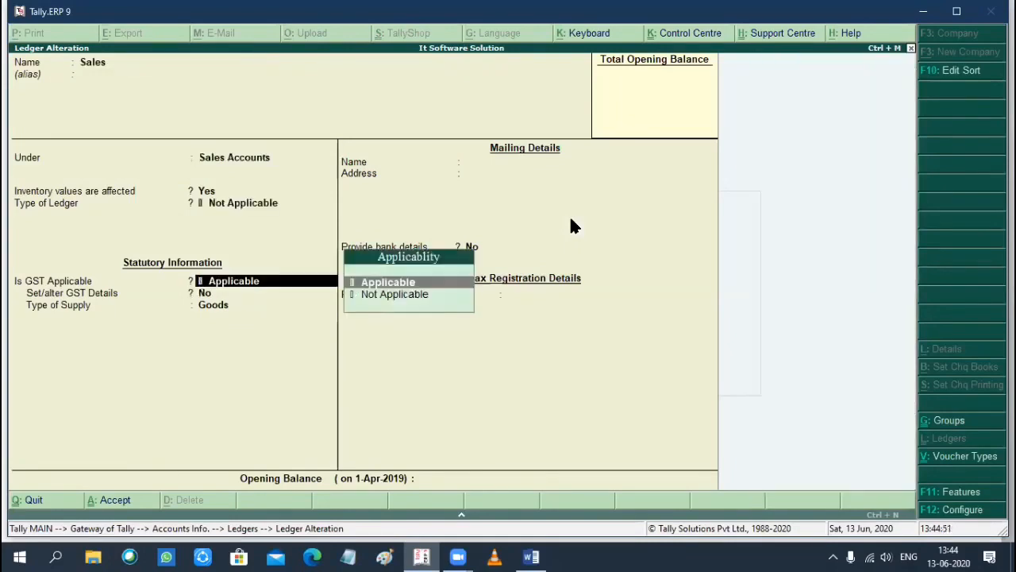
{"action": "key", "text": "Return"}
{"action": "key", "text": "Return"}
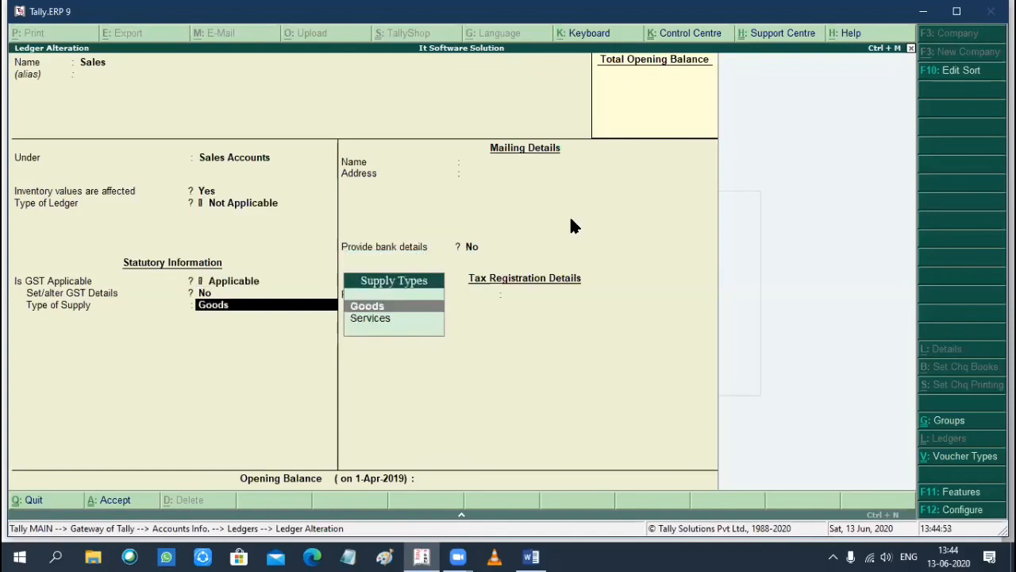
{"action": "key", "text": "Return"}
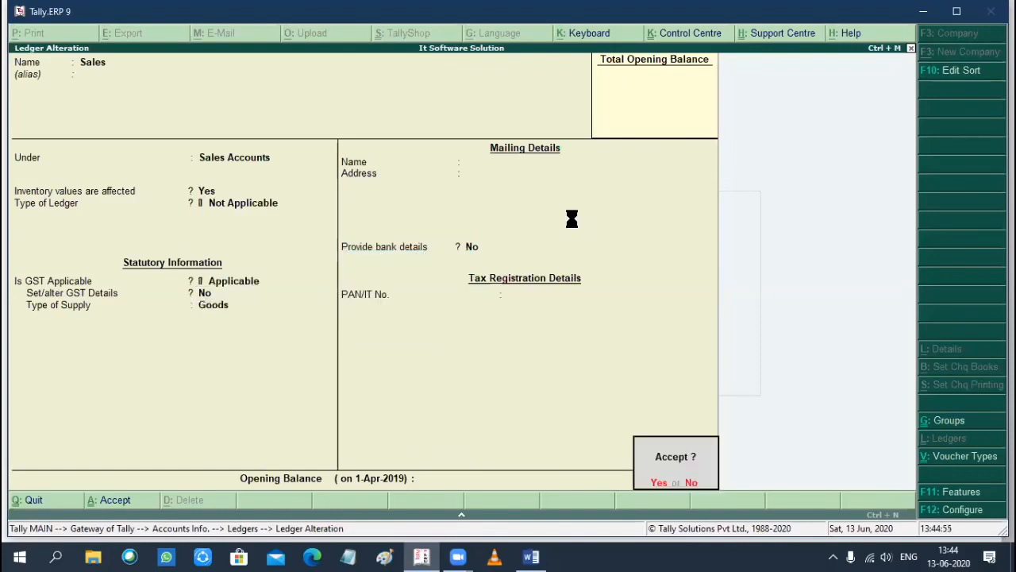
{"action": "key", "text": "Return"}
- Open the Sgst ledger for alteration and check its name and group
{"action": "key", "text": "Up"}
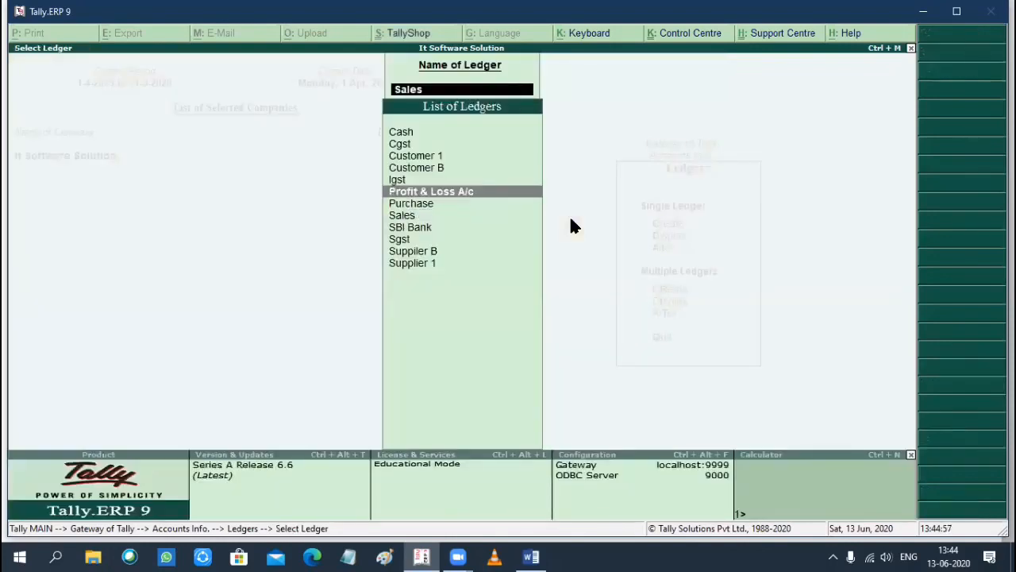
{"action": "key", "text": "Up"}
{"action": "key", "text": "Down"}
{"action": "key", "text": "Down"}
{"action": "key", "text": "Down"}
{"action": "key", "text": "Down"}
{"action": "key", "text": "Down"}
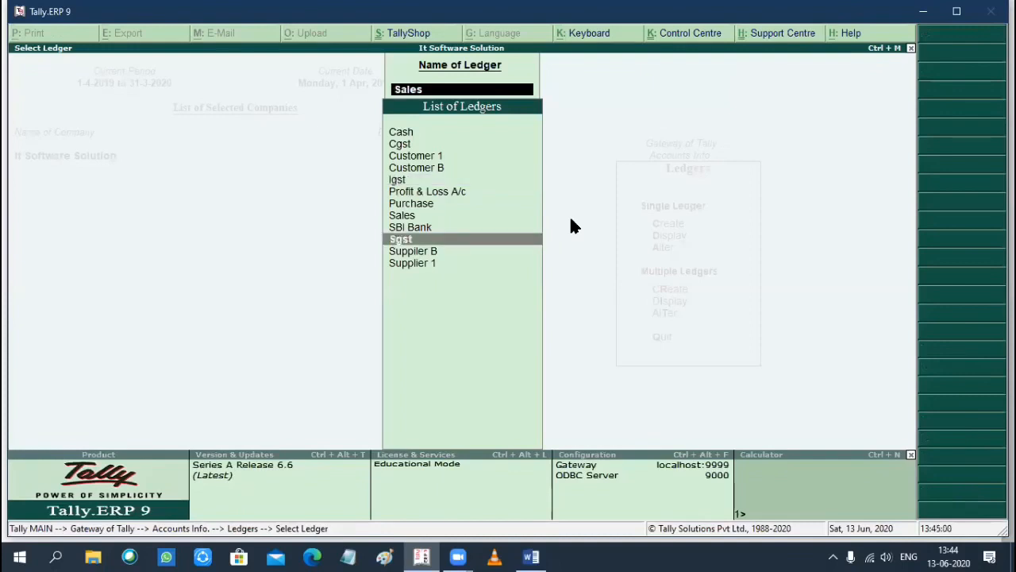
{"action": "key", "text": "Return"}
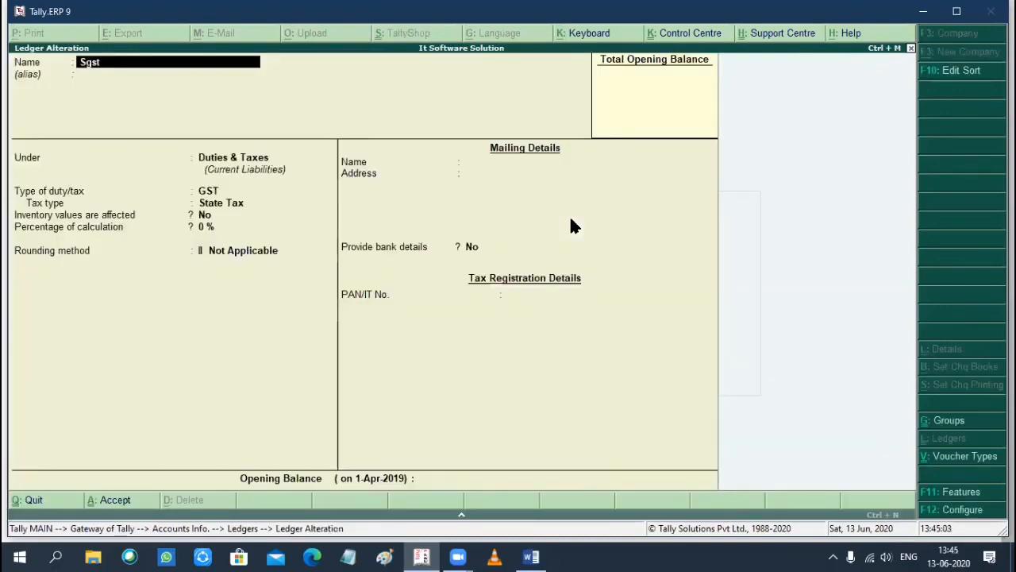
{"action": "key", "text": "Return"}
{"action": "key", "text": "Return"}
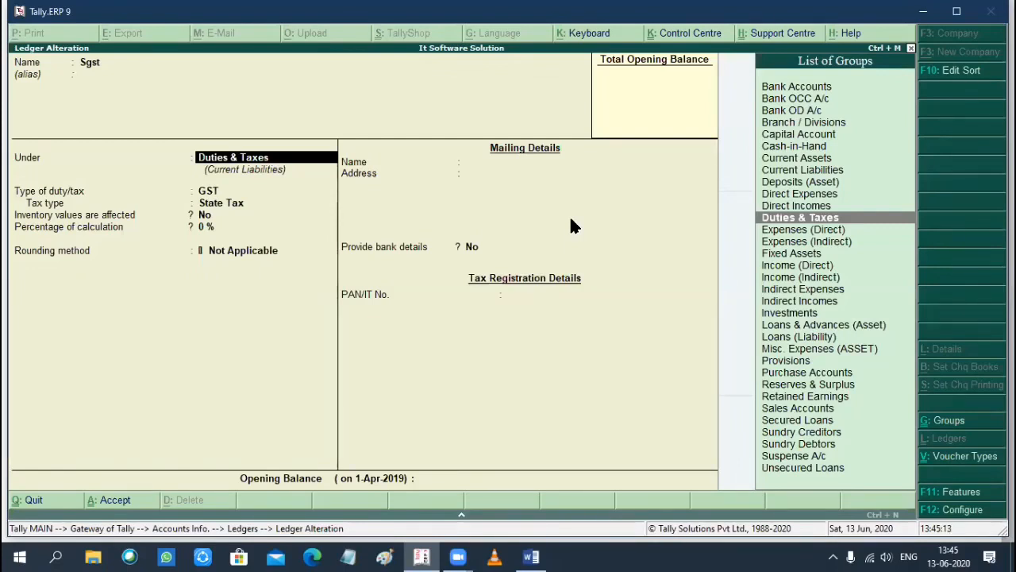
{"action": "key", "text": "Return"}
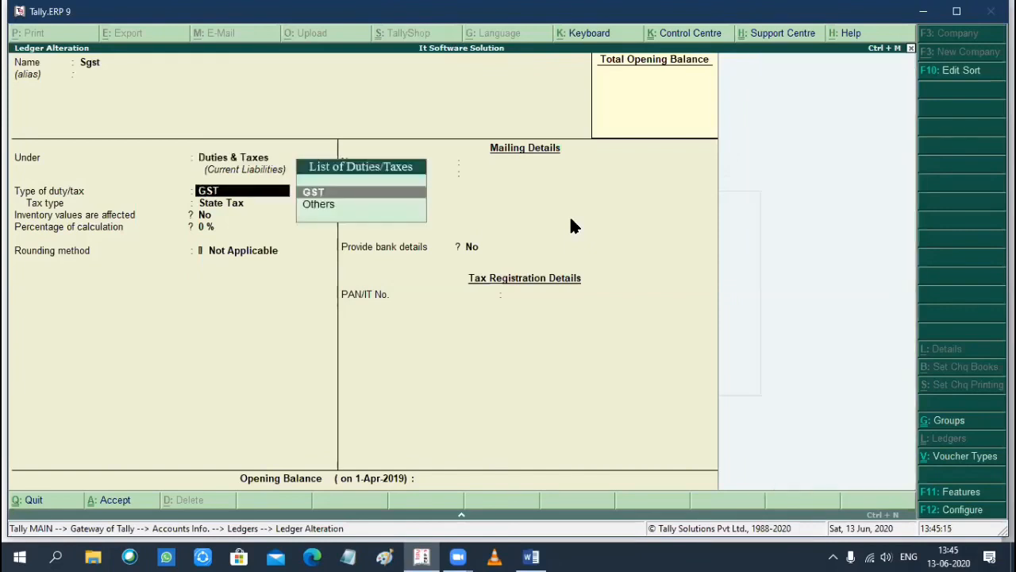
- Keep the Sgst ledger's duty type GST, tax type State Tax and rounding method Not Applicable, and save the ledger
{"action": "key", "text": "Return"}
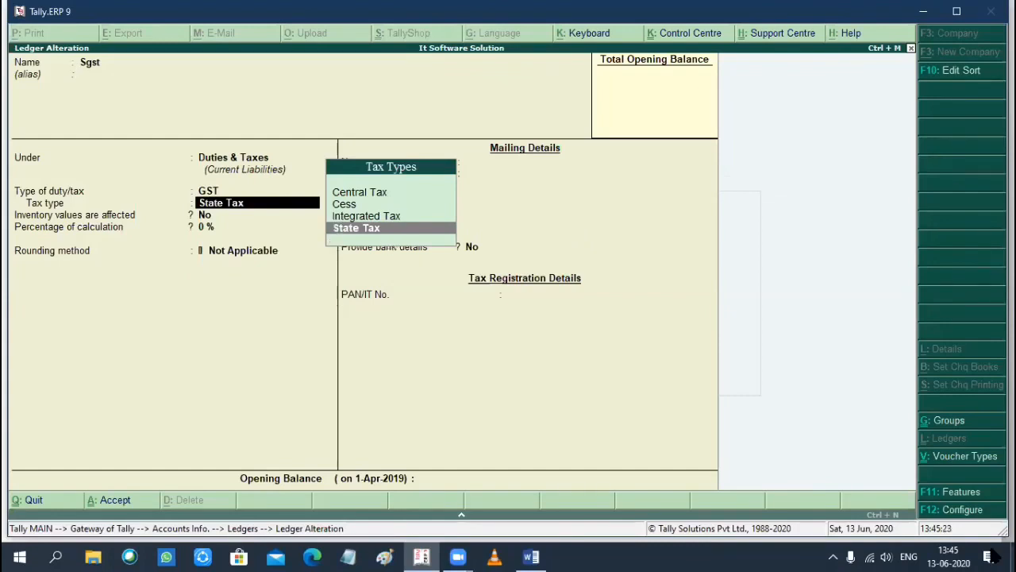
{"action": "key", "text": "Return"}
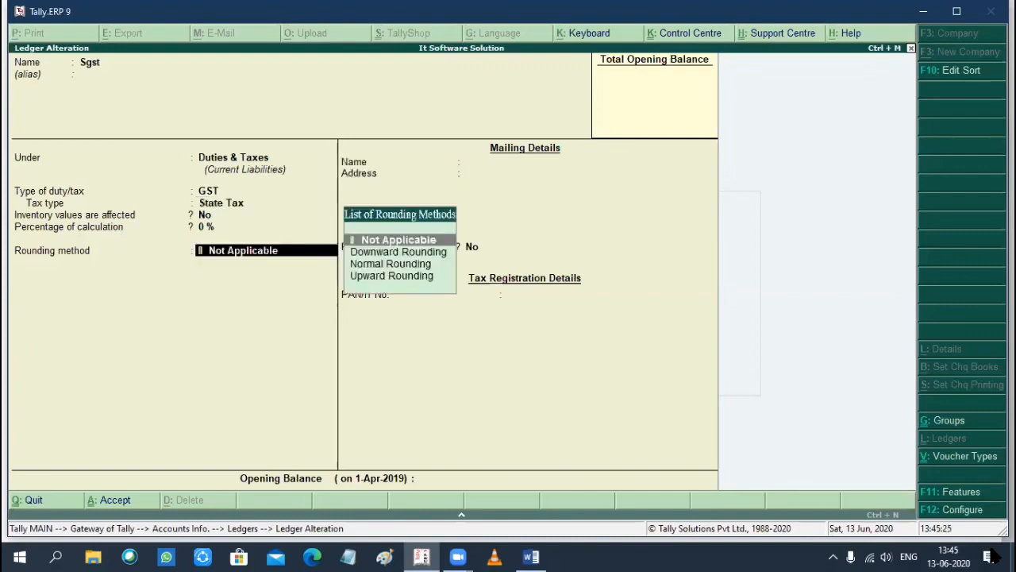
{"action": "key", "text": "Return"}
{"action": "key", "text": "Return"}
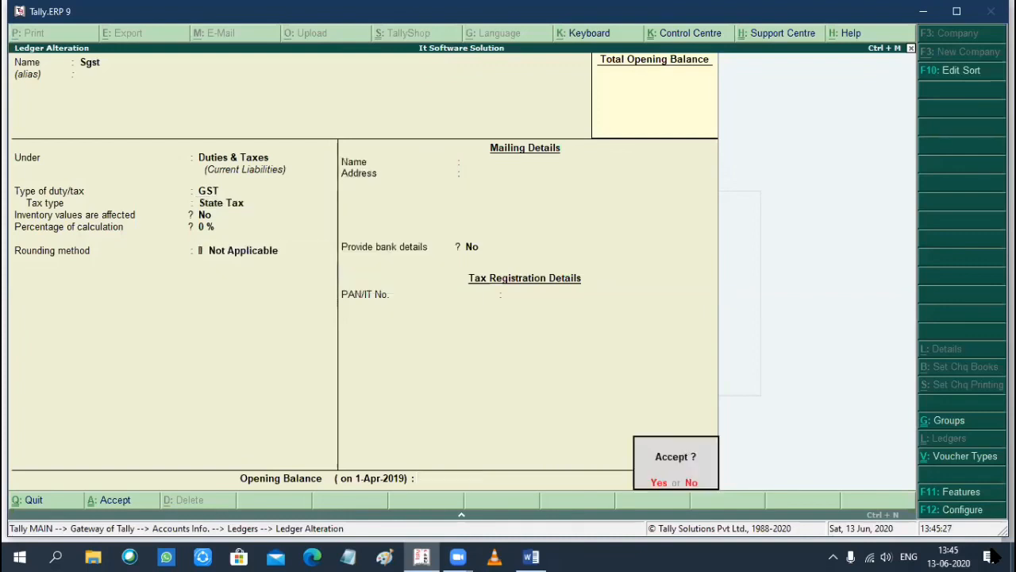
{"action": "key", "text": "Return"}
- Open the Cgst ledger for alteration and check its name and group
{"action": "key", "text": "Up"}
{"action": "key", "text": "Up"}
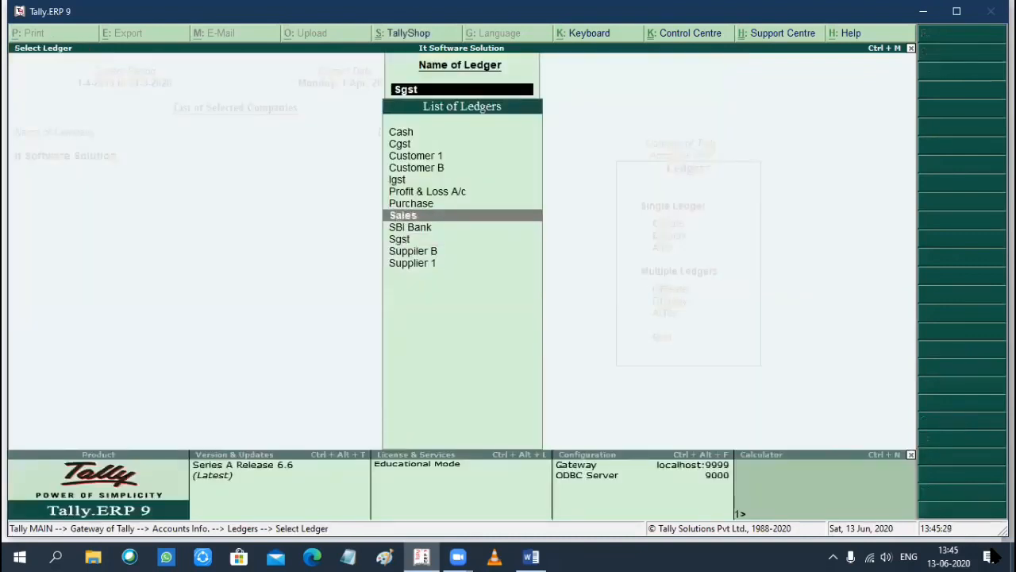
{"action": "key", "text": "Up"}
{"action": "key", "text": "Up"}
{"action": "key", "text": "Up"}
{"action": "key", "text": "Up"}
{"action": "key", "text": "Up"}
{"action": "key", "text": "c"}
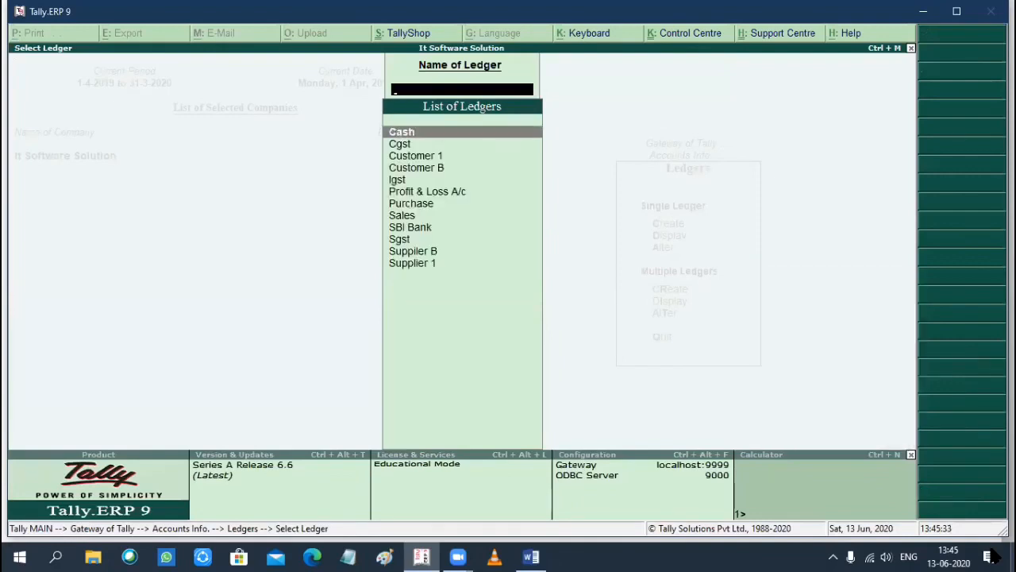
{"action": "key", "text": "Down"}
{"action": "key", "text": "Return"}
{"action": "key", "text": "Return"}
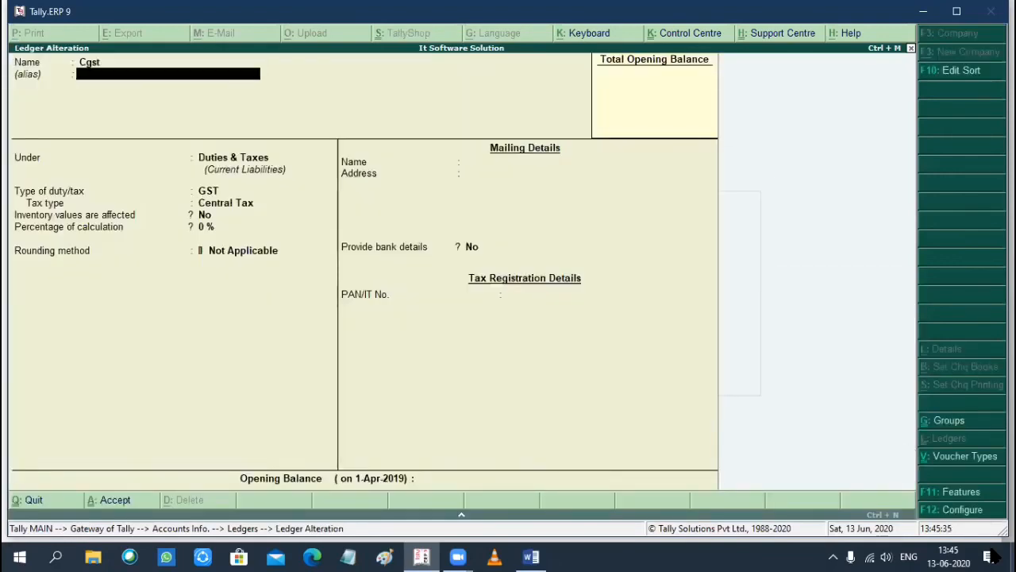
{"action": "key", "text": "Return"}
{"action": "key", "text": "Return"}
- Keep the Cgst ledger's duty type GST with tax type Central Tax, and save the ledger
{"action": "key", "text": "Return"}
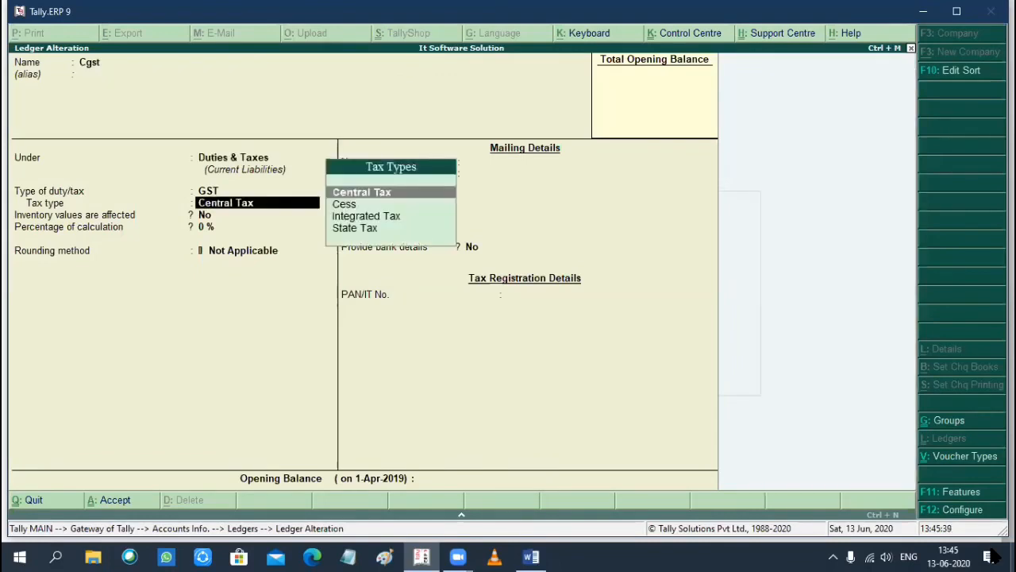
{"action": "key", "text": "Return"}
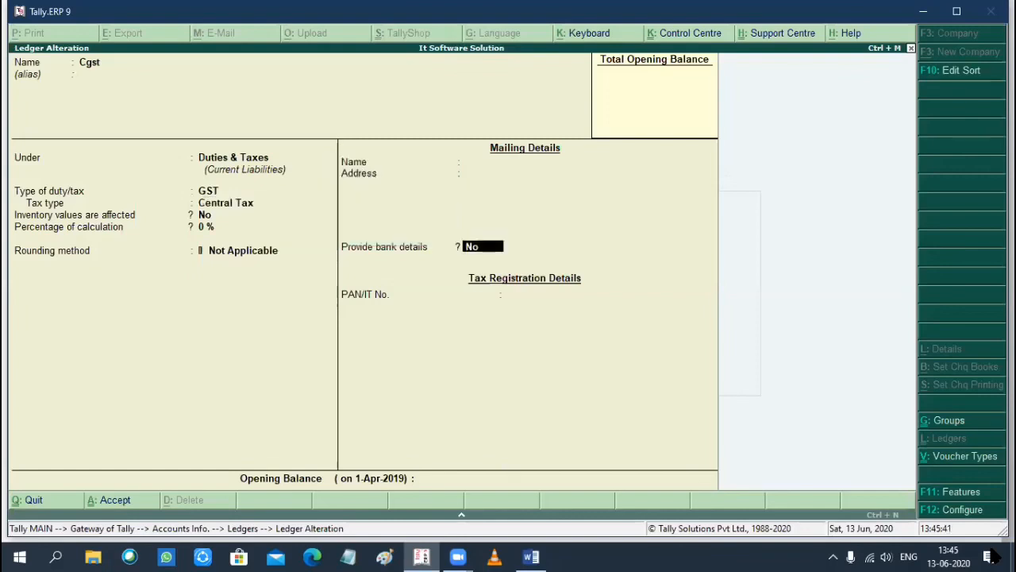
{"action": "key", "text": "Return"}
{"action": "key", "text": "Return"}
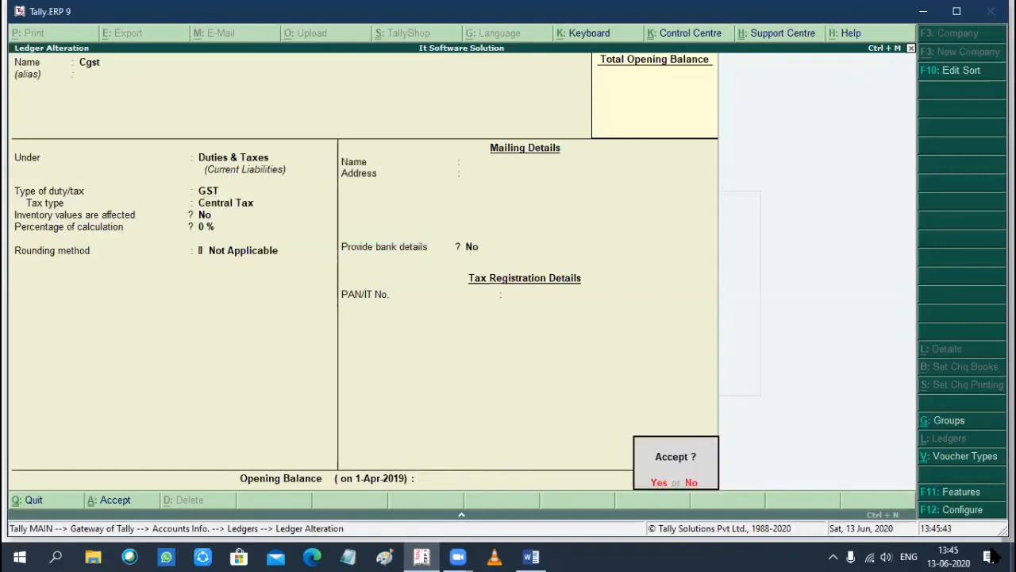
{"action": "key", "text": "Return"}
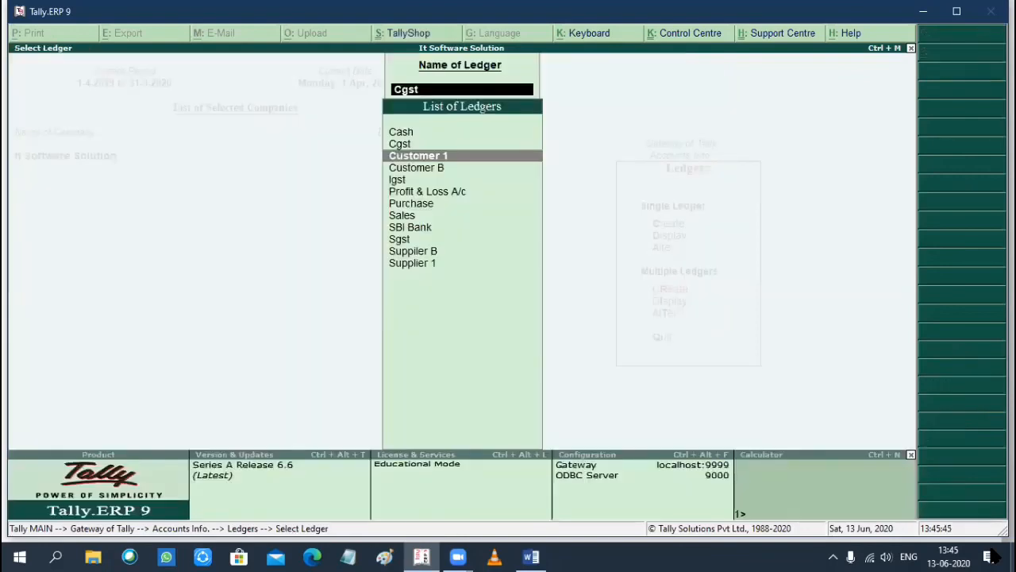
- Open the Igst ledger, keep it under Duties & Taxes with duty type GST and tax type Integrated Tax, and save it
{"action": "key", "text": "Down"}
{"action": "key", "text": "Down"}
{"action": "key", "text": "Return"}
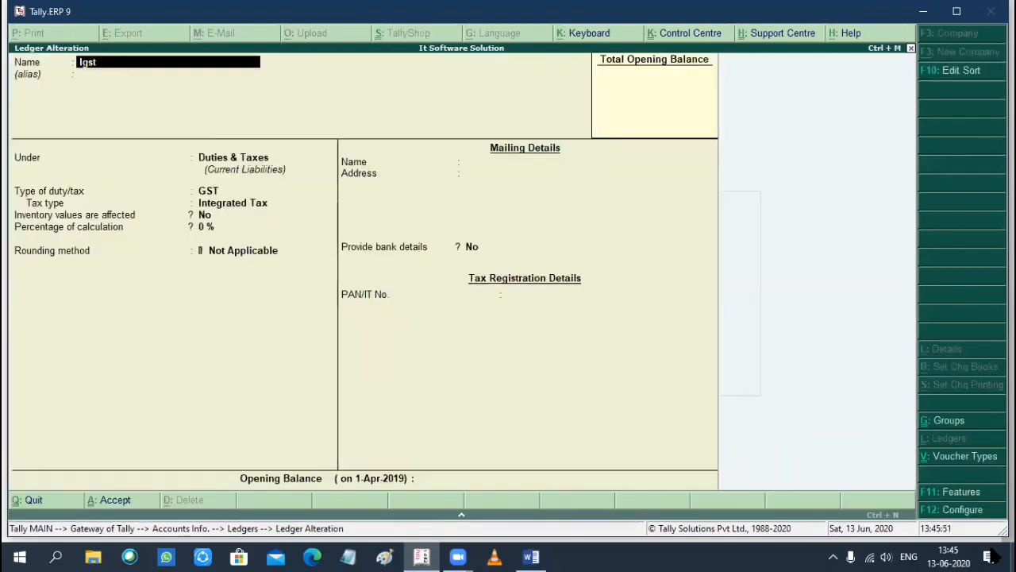
{"action": "key", "text": "Return"}
{"action": "key", "text": "Return"}
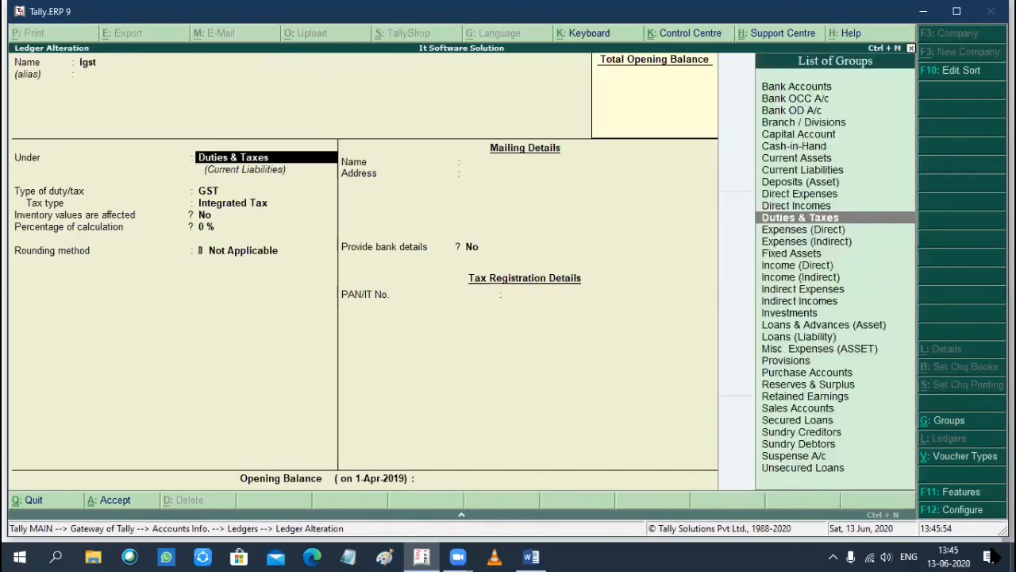
{"action": "key", "text": "Return"}
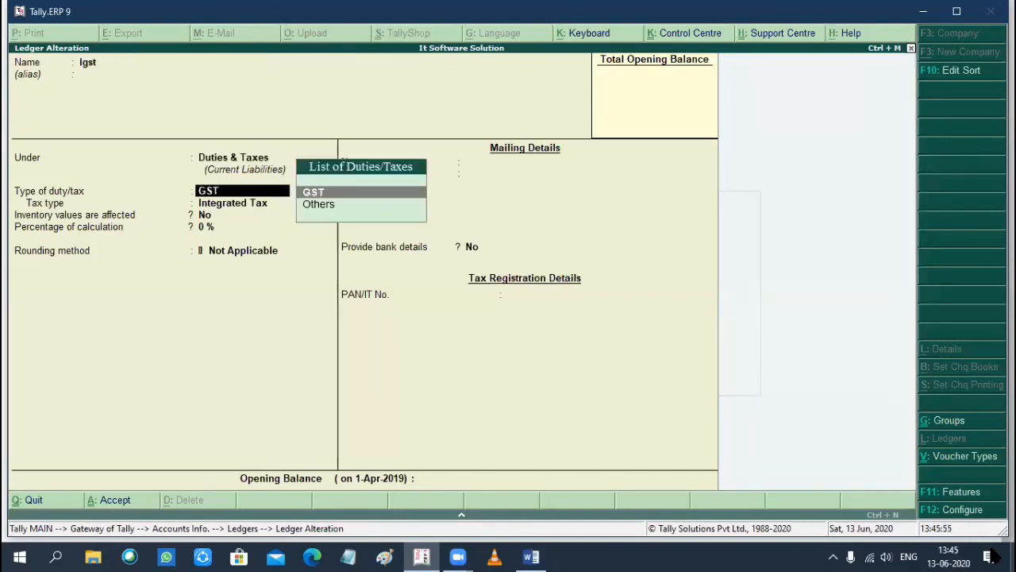
{"action": "key", "text": "Return"}
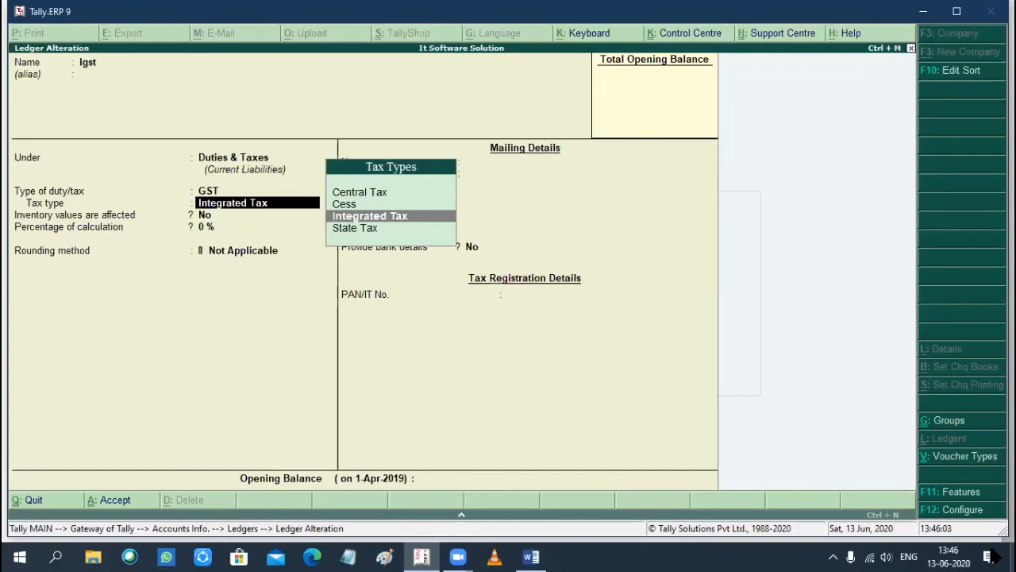
{"action": "key", "text": "Return"}
{"action": "key", "text": "Return"}
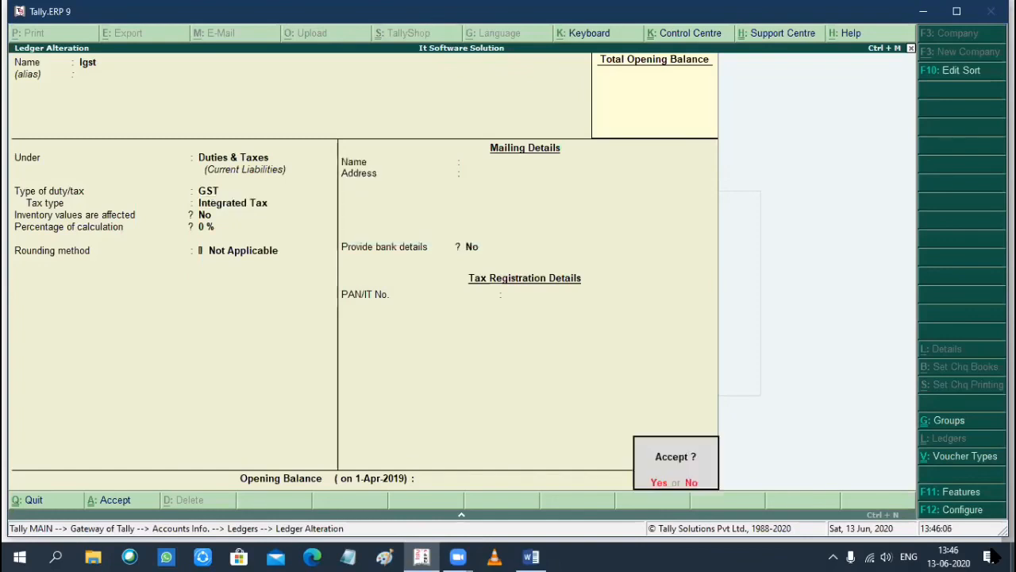
{"action": "key", "text": "Return"}
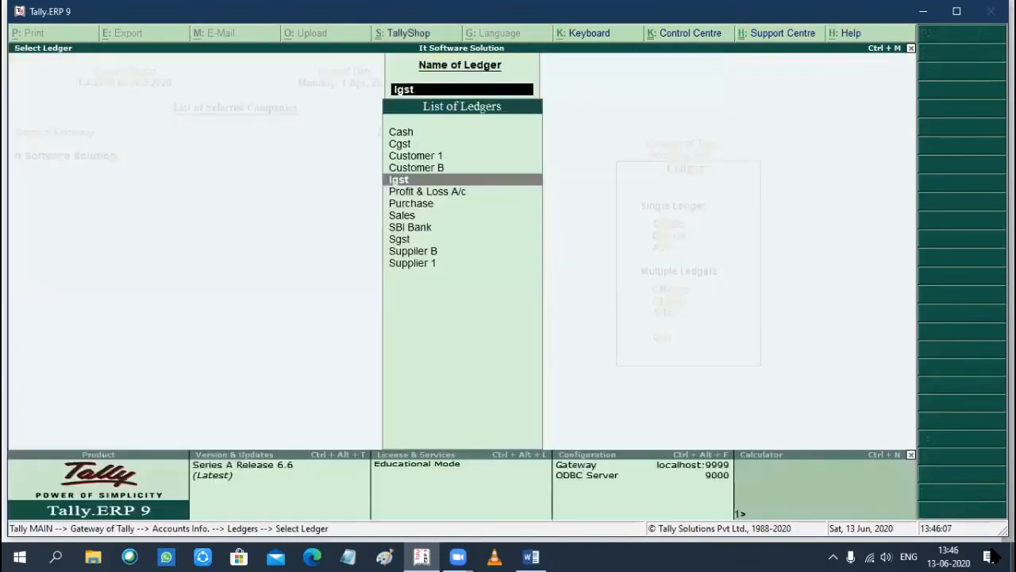
- Open the SBI Bank ledger, review its group and bank account details, and quit it without saving
{"action": "key", "text": "Down"}
{"action": "key", "text": "Down"}
{"action": "key", "text": "Down"}
{"action": "key", "text": "Down"}
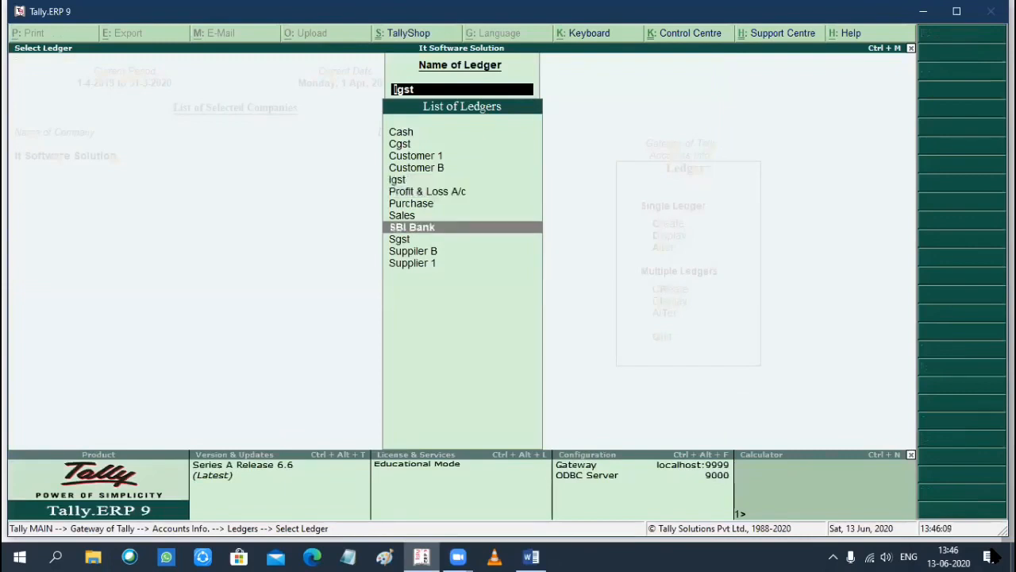
{"action": "key", "text": "Return"}
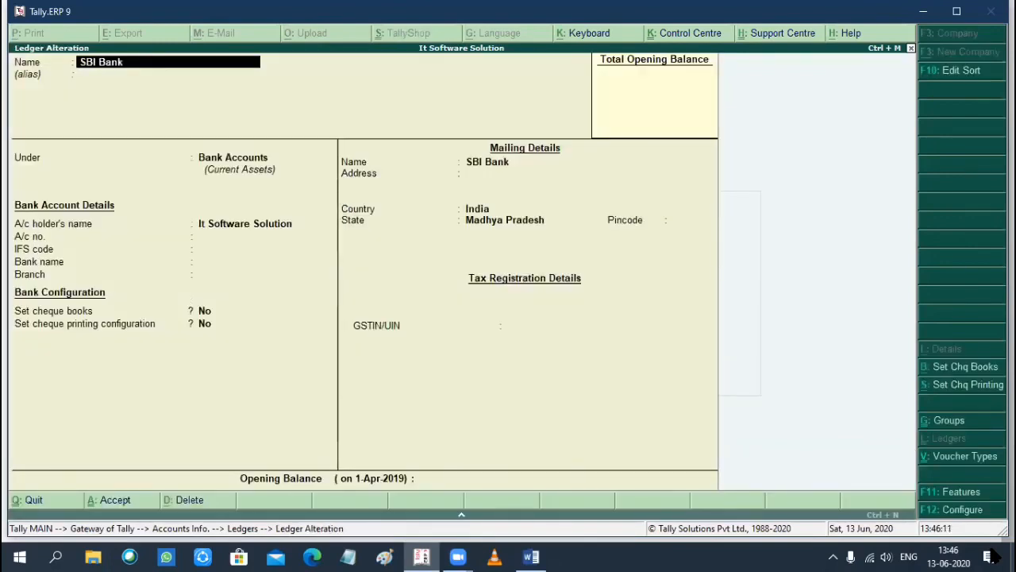
{"action": "key", "text": "BackSpace"}
{"action": "key", "text": "Escape"}
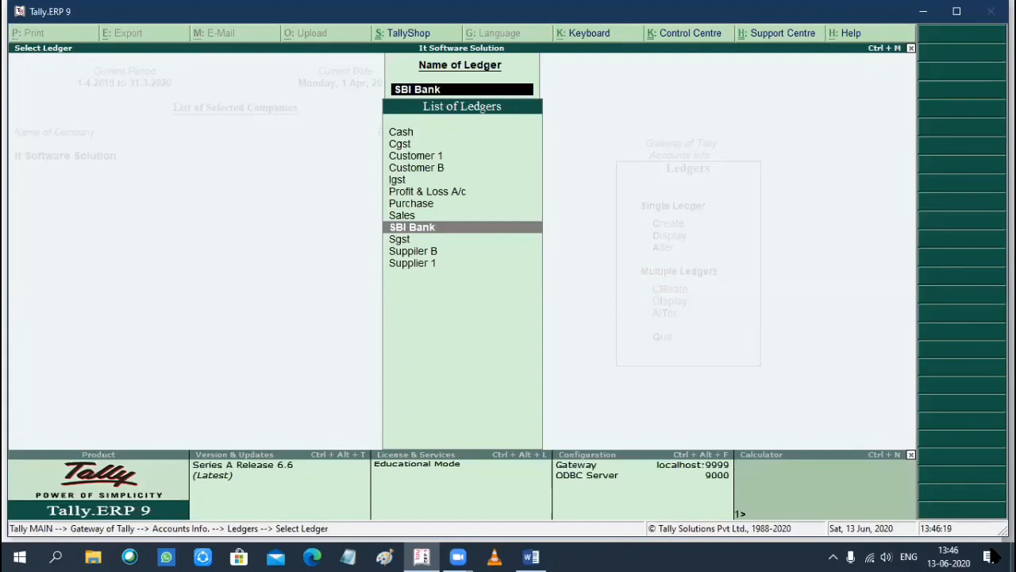
- Leave the ledger masters and open the list of stock items for alteration
{"action": "key", "text": "Escape"}
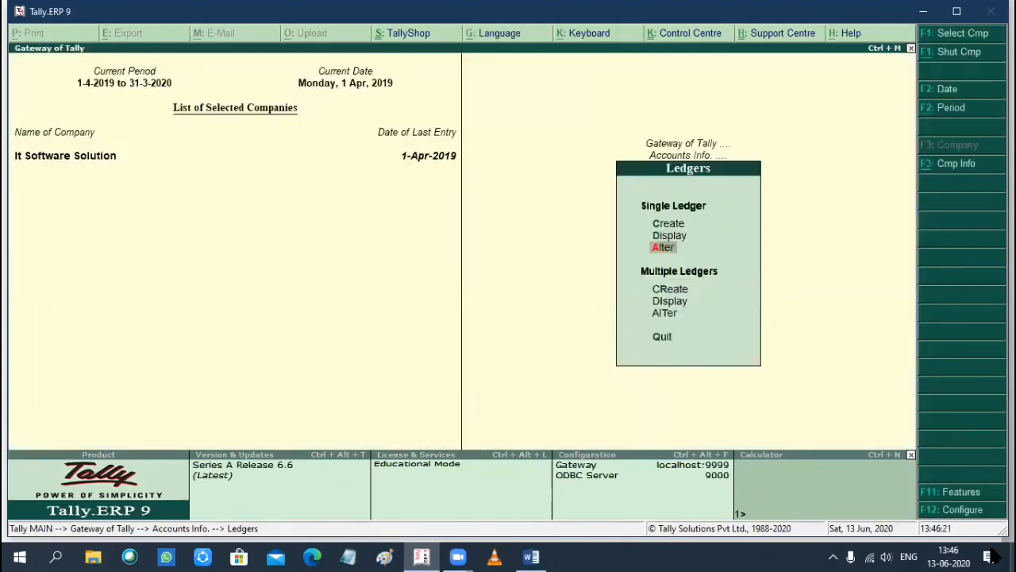
{"action": "key", "text": "Escape"}
{"action": "key", "text": "Down"}
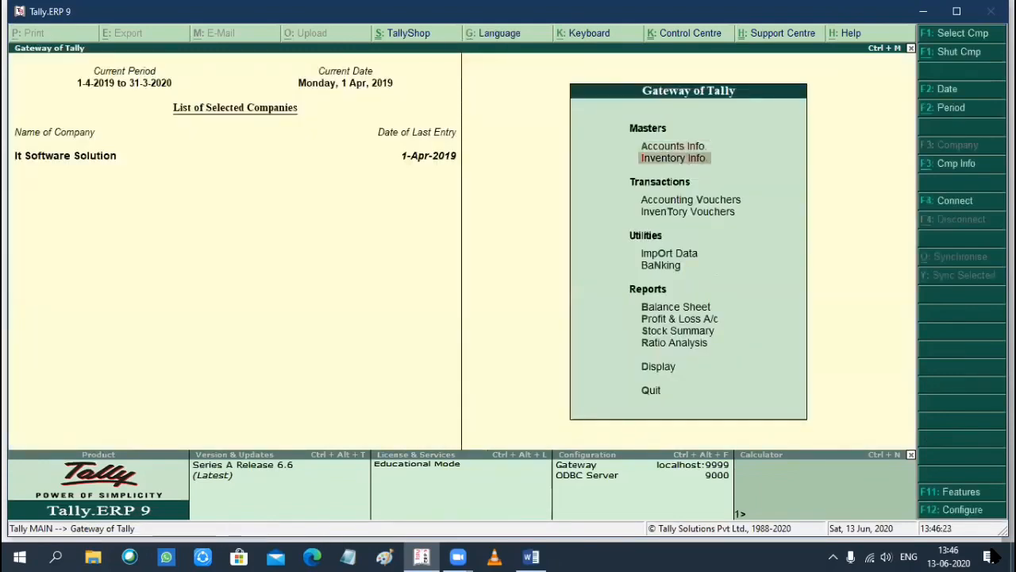
{"action": "key", "text": "Return"}
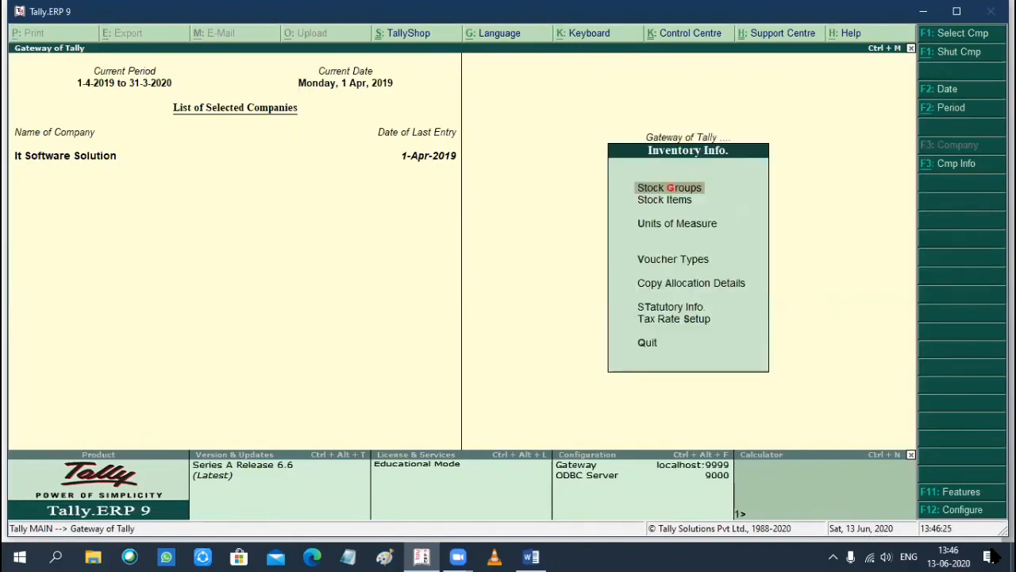
{"action": "key", "text": "Down"}
{"action": "key", "text": "Return"}
{"action": "key", "text": "Down"}
{"action": "key", "text": "Down"}
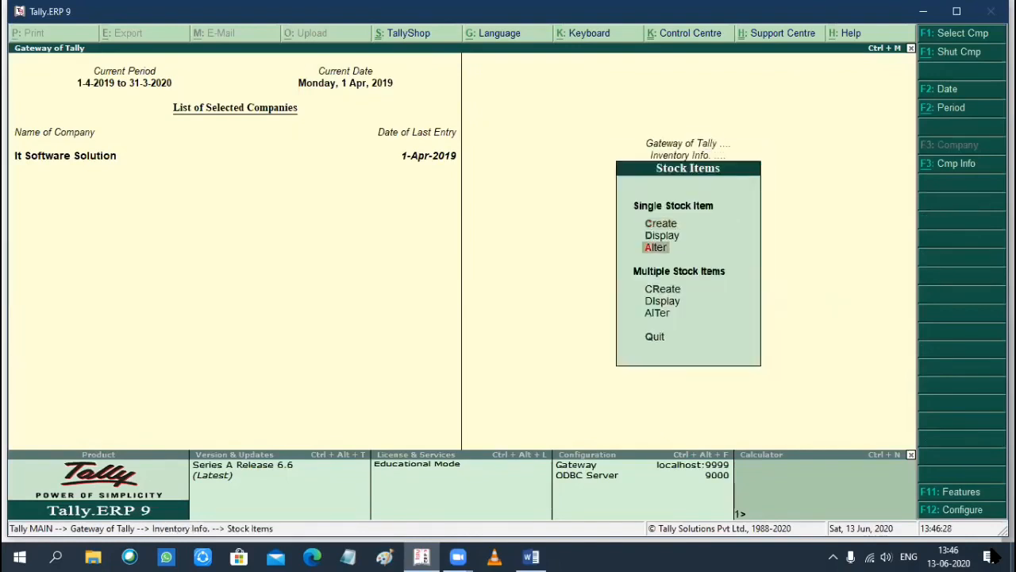
{"action": "key", "text": "Return"}
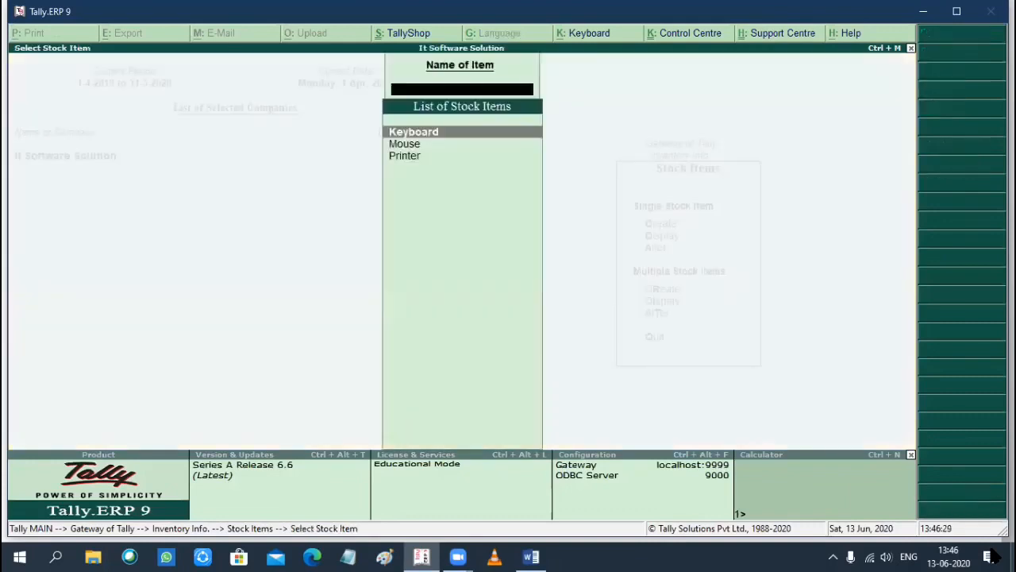
- Open the Keyboard stock item for alteration and keep it under Primary with unit no
{"action": "key", "text": "Down"}
{"action": "key", "text": "Down"}
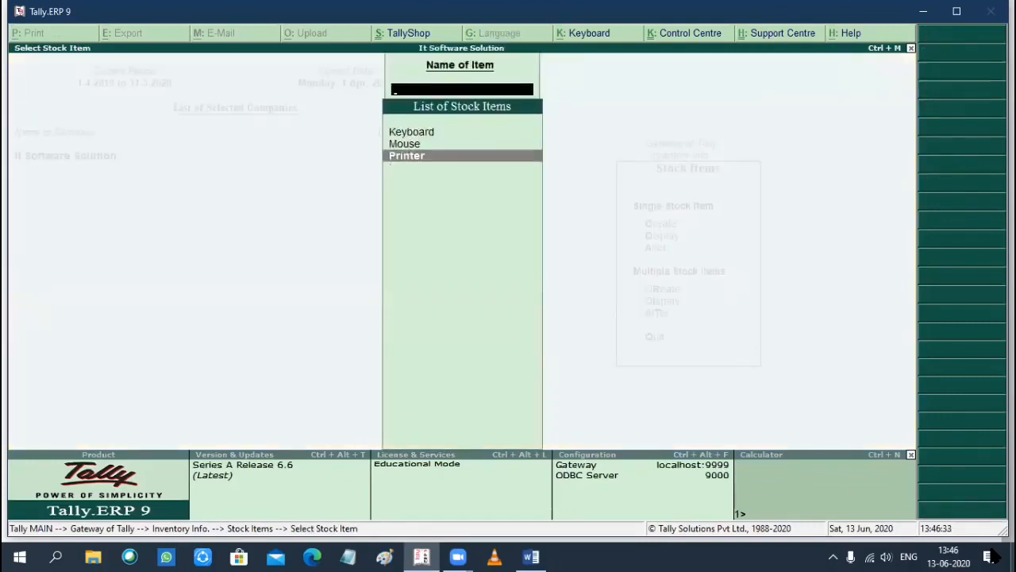
{"action": "key", "text": "Up"}
{"action": "key", "text": "Up"}
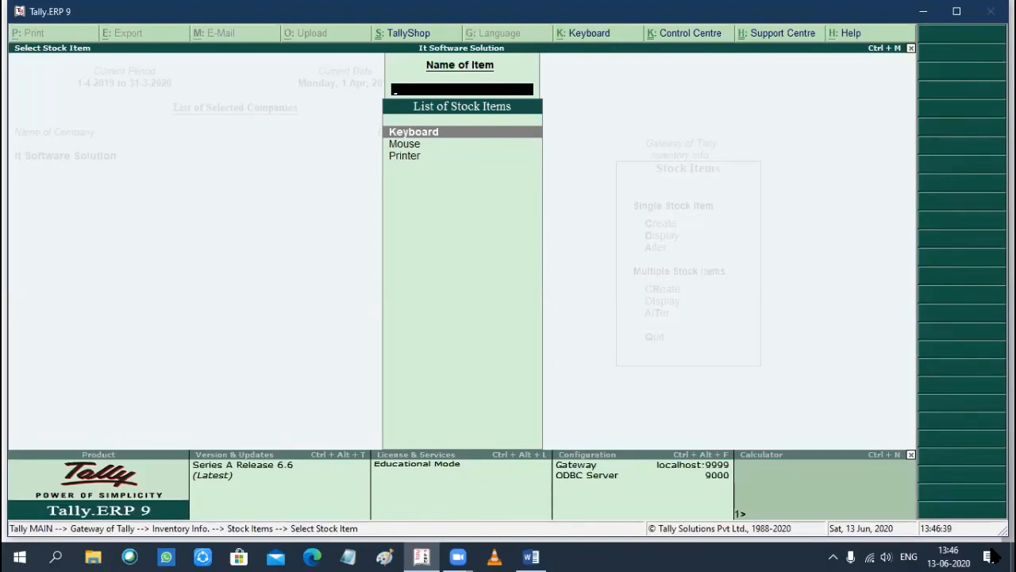
{"action": "key", "text": "Return"}
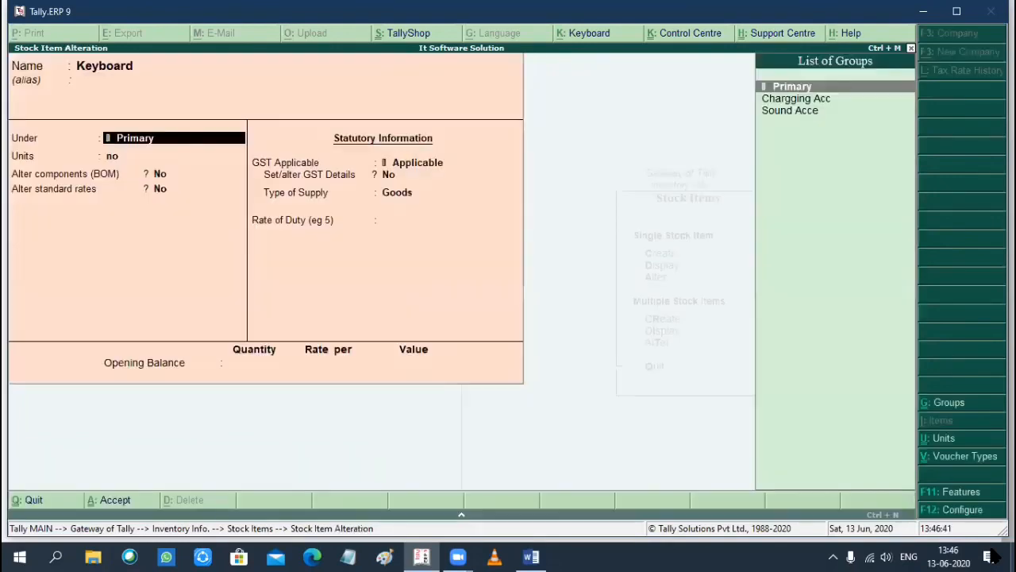
{"action": "key", "text": "Return"}
{"action": "key", "text": "Return"}
{"action": "key", "text": "Return"}
{"action": "key", "text": "Return"}
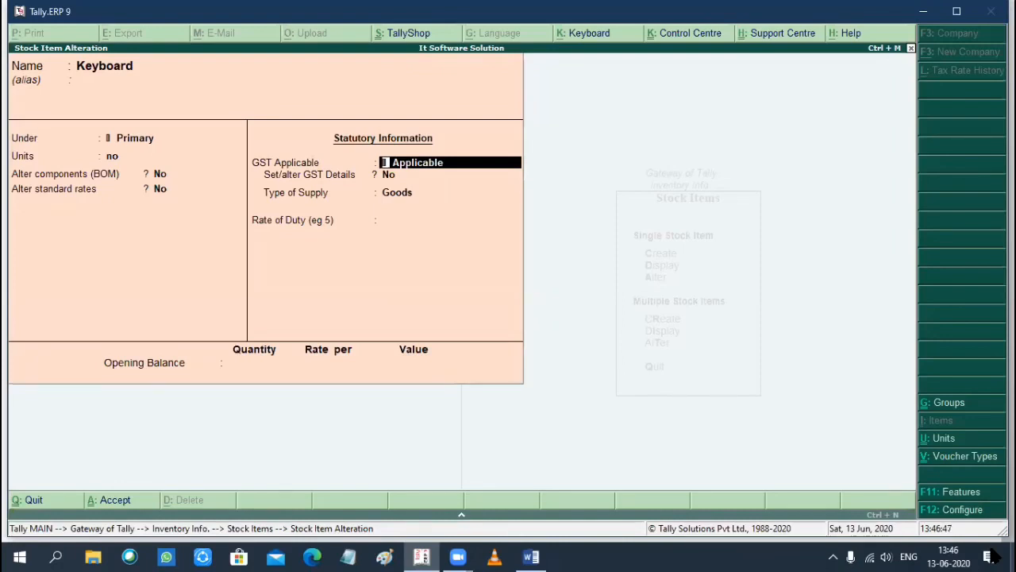
- Keep the Keyboard item GST Applicable, with GST details set to No and supply type Goods, and save it
{"action": "key", "text": "Return"}
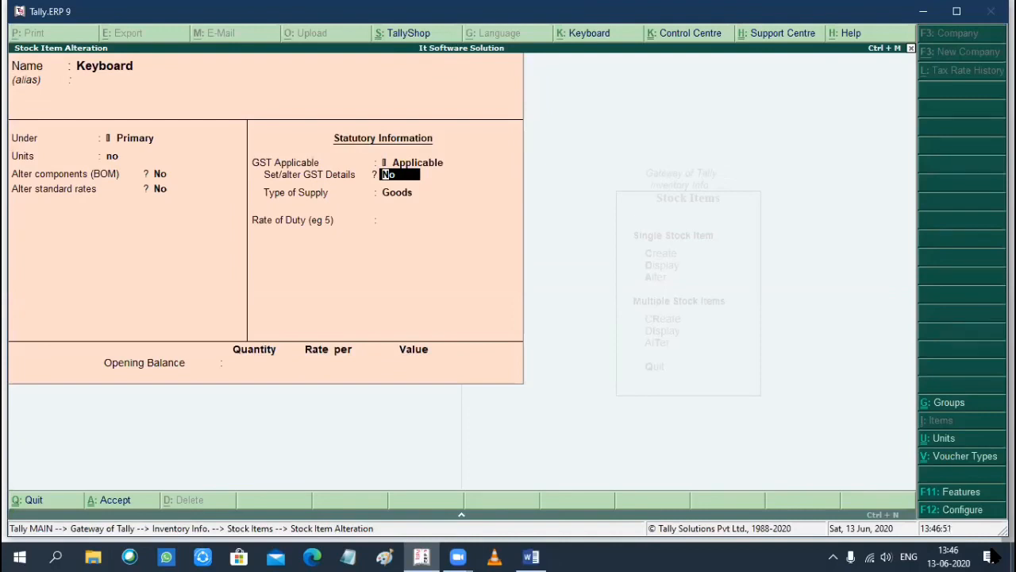
{"action": "key", "text": "Return"}
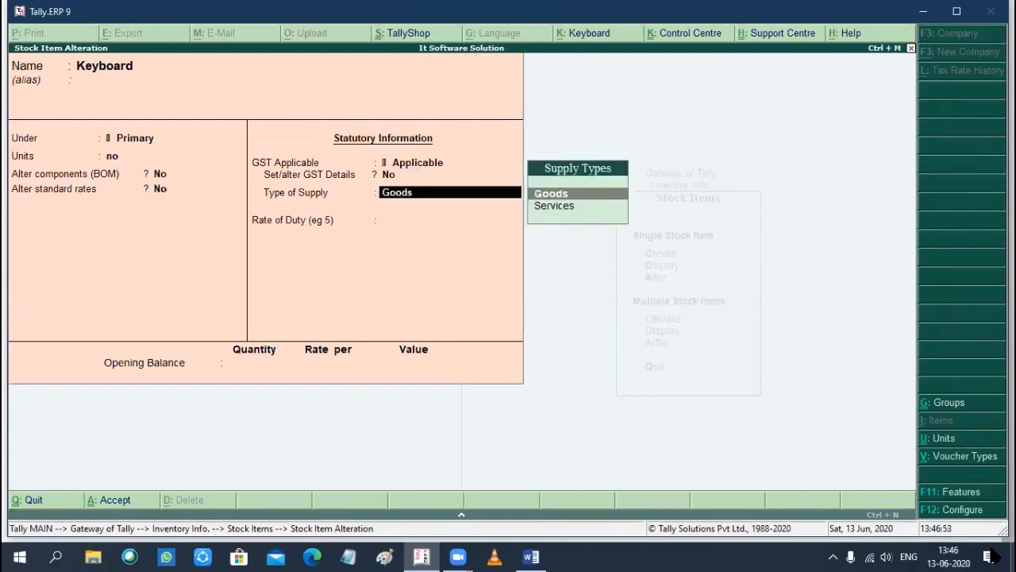
{"action": "key", "text": "Return"}
{"action": "key", "text": "Return"}
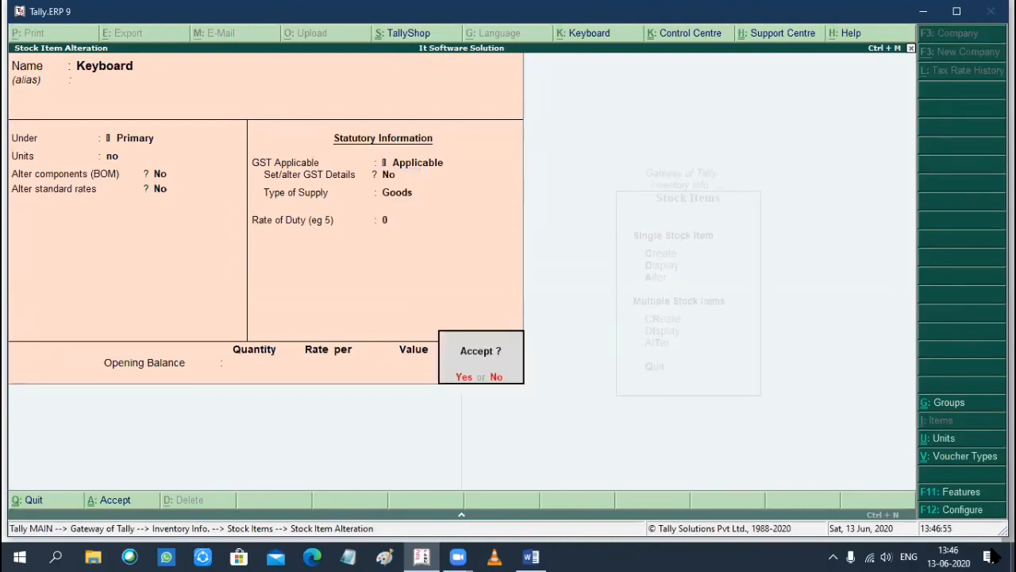
{"action": "key", "text": "Return"}
- Open the Mouse stock item, keep it under Primary with unit no, GST Applicable and supply type Goods, and save it
{"action": "key", "text": "Down"}
{"action": "key", "text": "Return"}
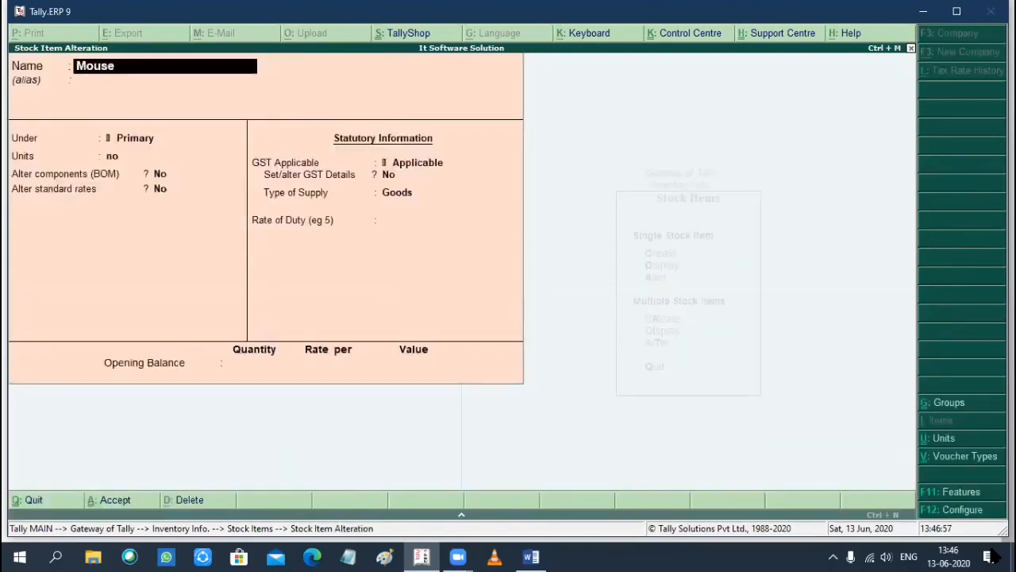
{"action": "key", "text": "Return"}
{"action": "key", "text": "Return"}
{"action": "key", "text": "Return"}
{"action": "key", "text": "Return"}
{"action": "key", "text": "Return"}
{"action": "key", "text": "Return"}
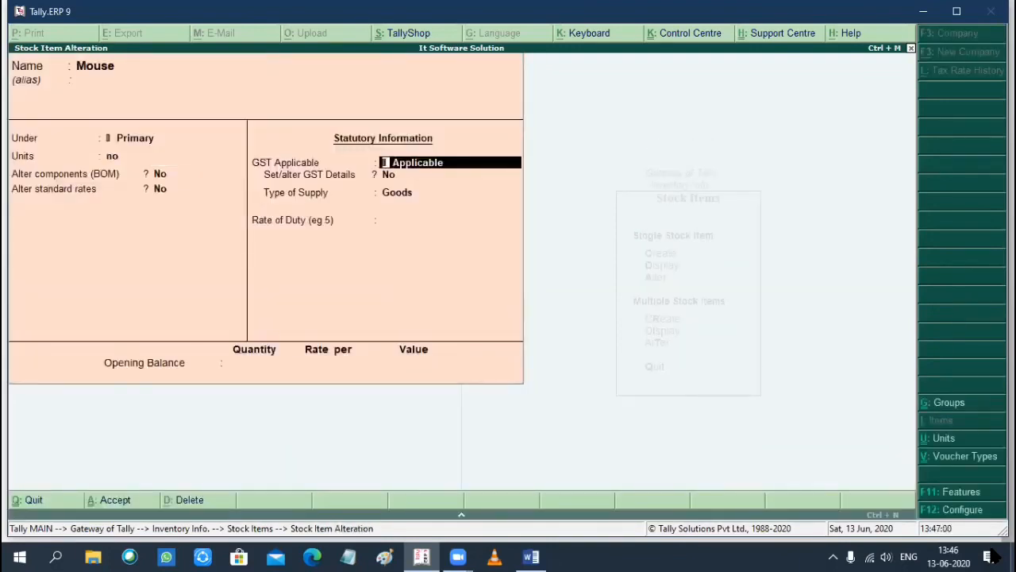
{"action": "key", "text": "Return"}
{"action": "key", "text": "Return"}
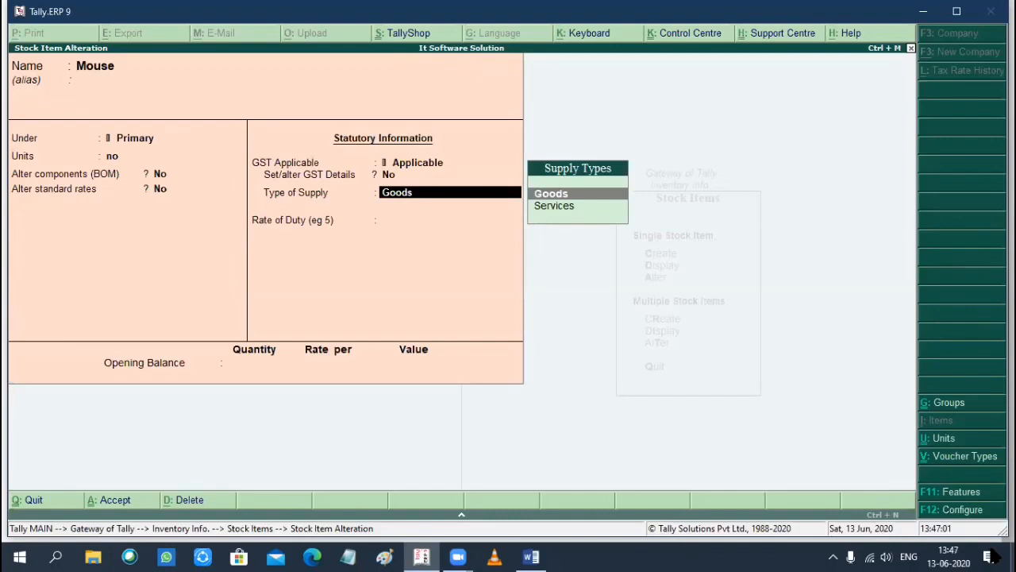
{"action": "key", "text": "Return"}
{"action": "key", "text": "Return"}
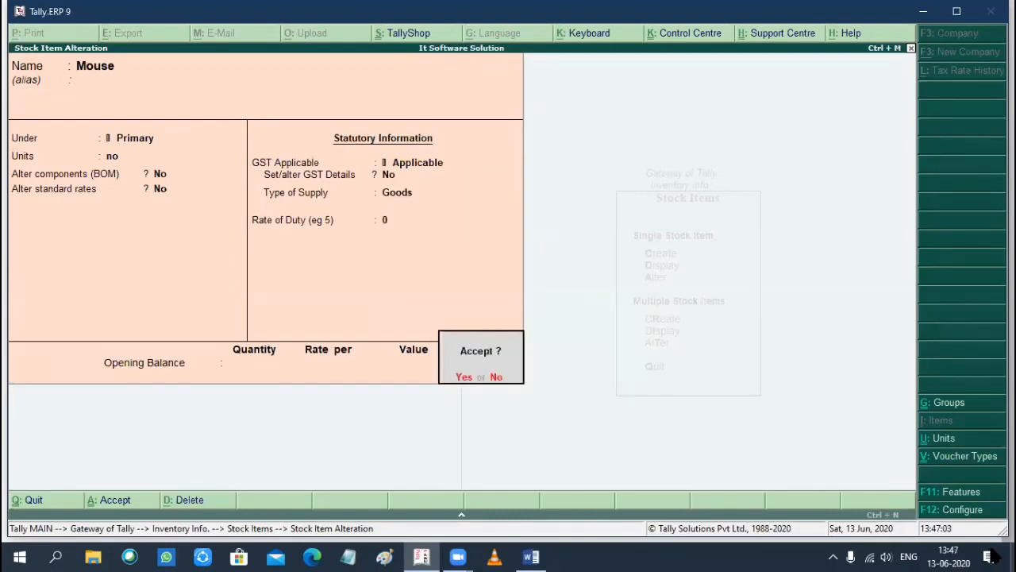
{"action": "key", "text": "Return"}
- Open the Printer stock item, keep its group, unit and GST settings, save it, and return to the Gateway of Tally
{"action": "key", "text": "Down"}
{"action": "key", "text": "Return"}
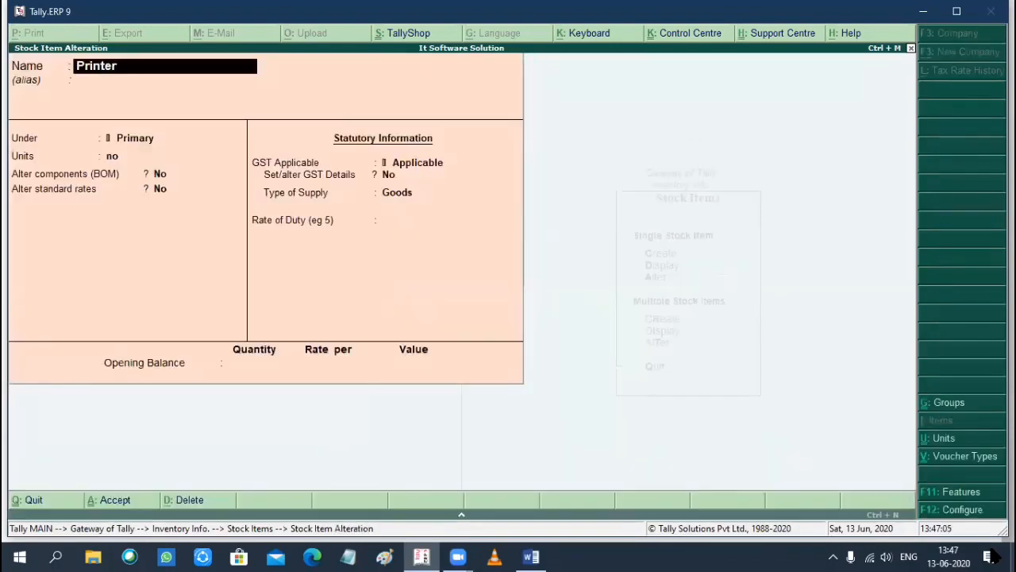
{"action": "key", "text": "Return"}
{"action": "key", "text": "Return"}
{"action": "key", "text": "Return"}
{"action": "key", "text": "Return"}
{"action": "key", "text": "Return"}
{"action": "key", "text": "Return"}
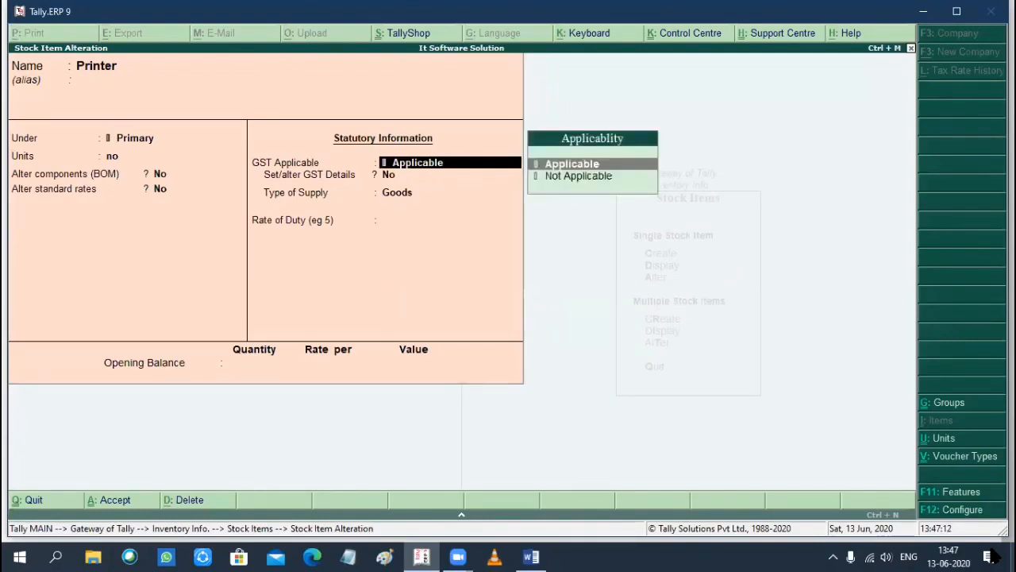
{"action": "key", "text": "Return"}
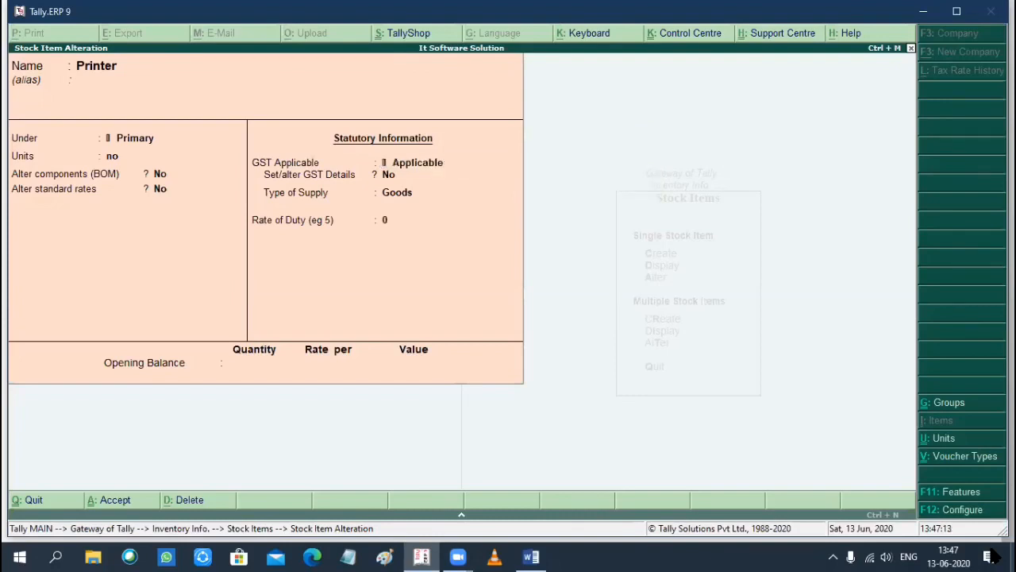
{"action": "key", "text": "ctrl+a"}
{"action": "key", "text": "BackSpace"}
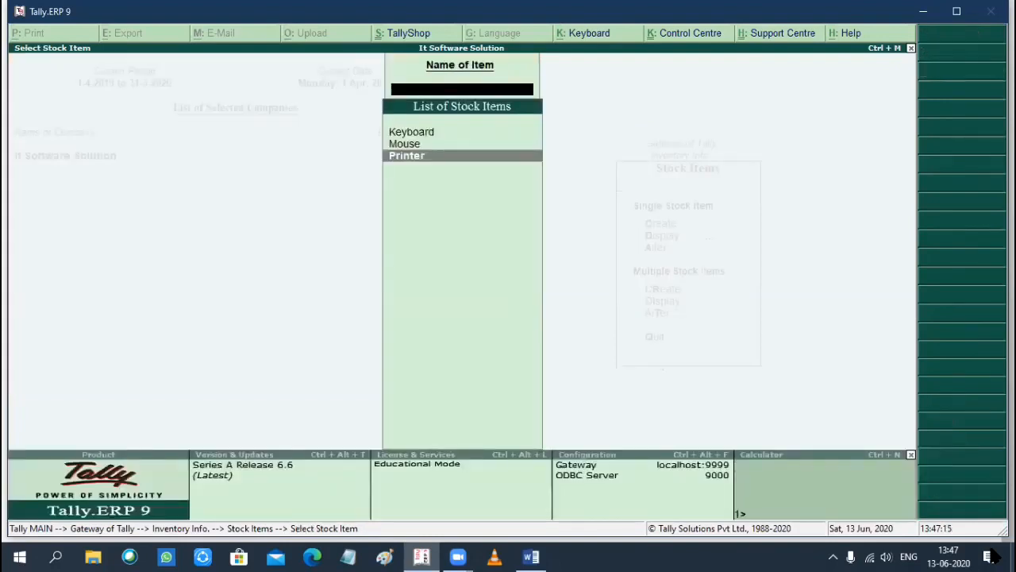
{"action": "key", "text": "Escape"}
{"action": "key", "text": "Escape"}
{"action": "key", "text": "Escape"}
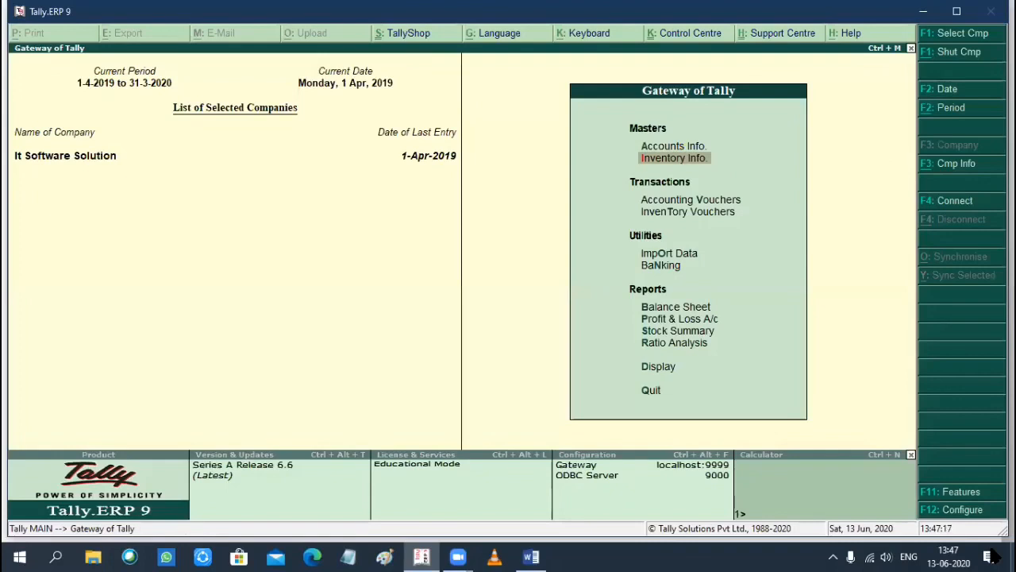
- Open the Day Book to list the vouchers recorded on 1-Apr-2019
{"action": "key", "text": "Down"}
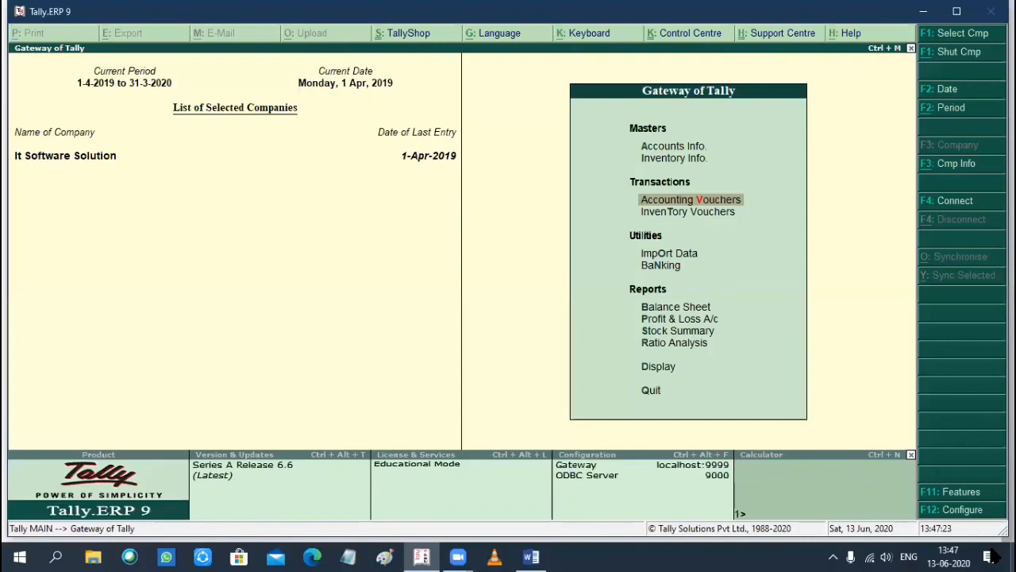
{"action": "key", "text": "Down"}
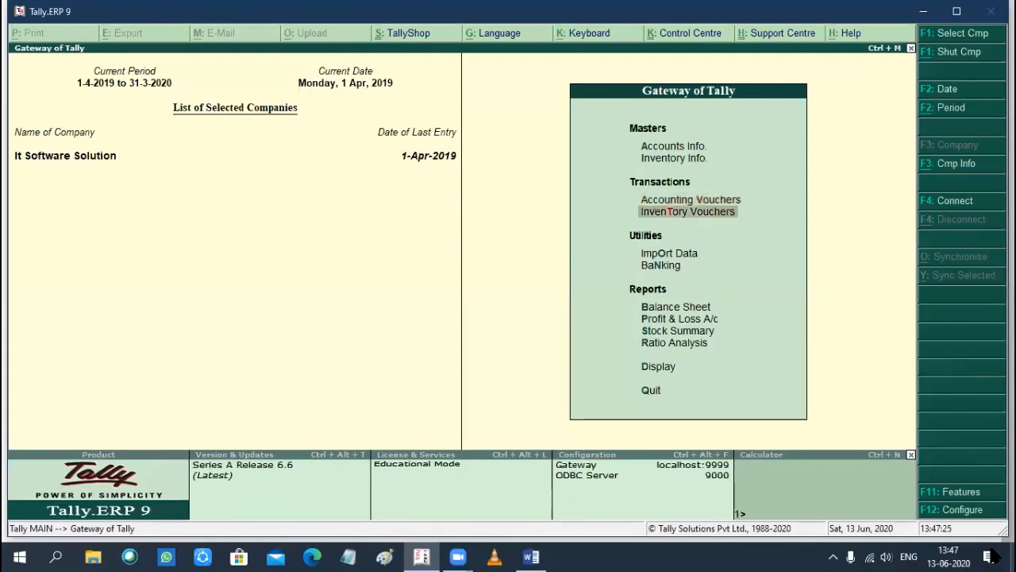
{"action": "key", "text": "Down"}
{"action": "key", "text": "Down"}
{"action": "key", "text": "Down"}
{"action": "key", "text": "Down"}
{"action": "key", "text": "Down"}
{"action": "key", "text": "Down"}
{"action": "key", "text": "Down"}
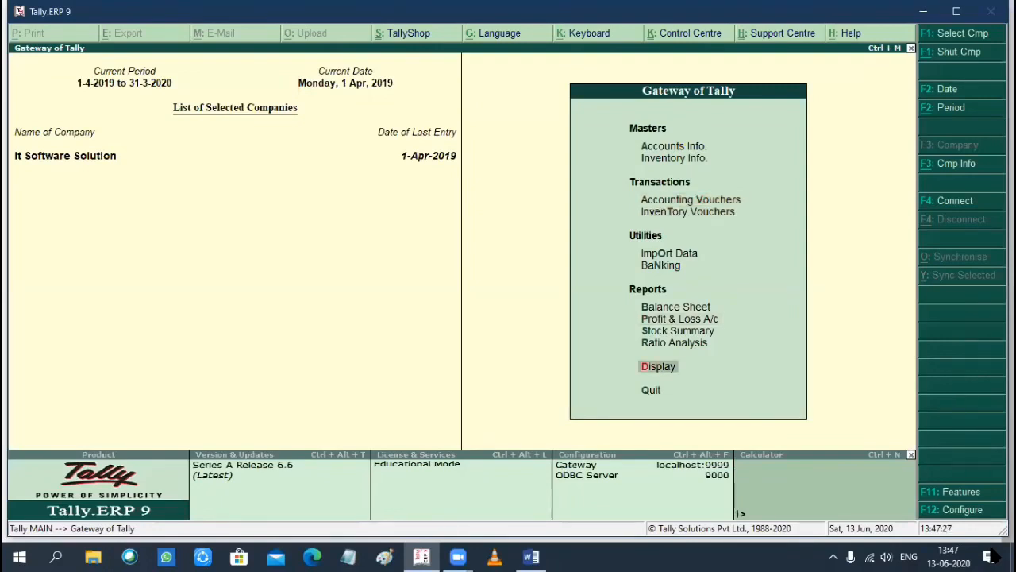
{"action": "key", "text": "Return"}
{"action": "key", "text": "Down"}
{"action": "key", "text": "Return"}
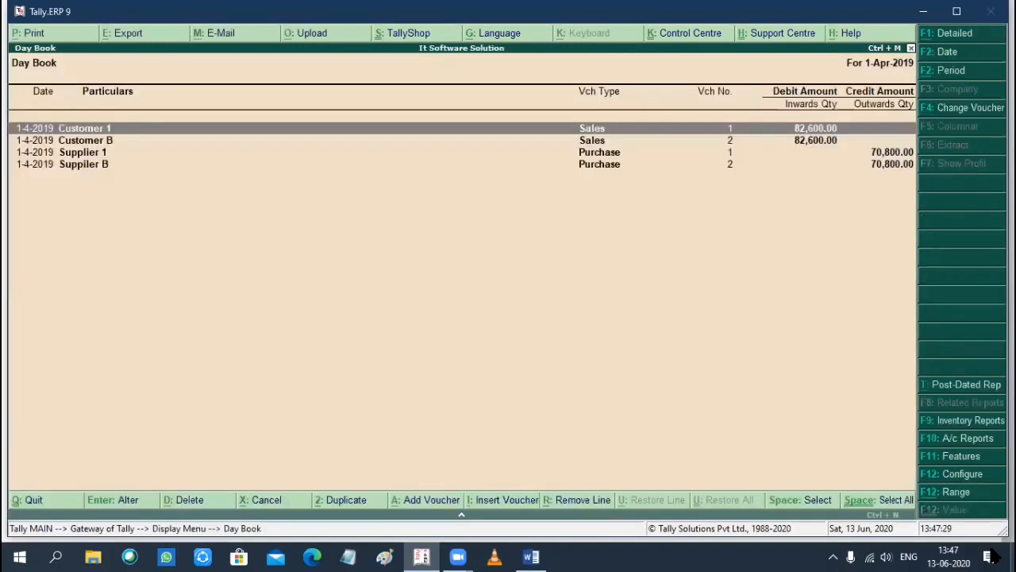
- Open Supplier 1's purchase voucher from the Day Book and go to its party details
{"action": "key", "text": "Down"}
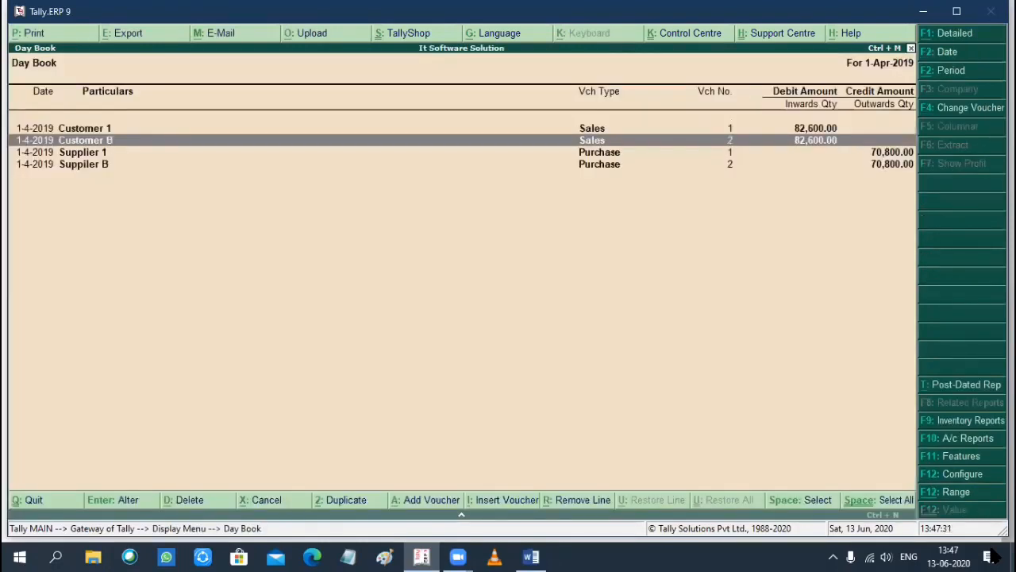
{"action": "key", "text": "Down"}
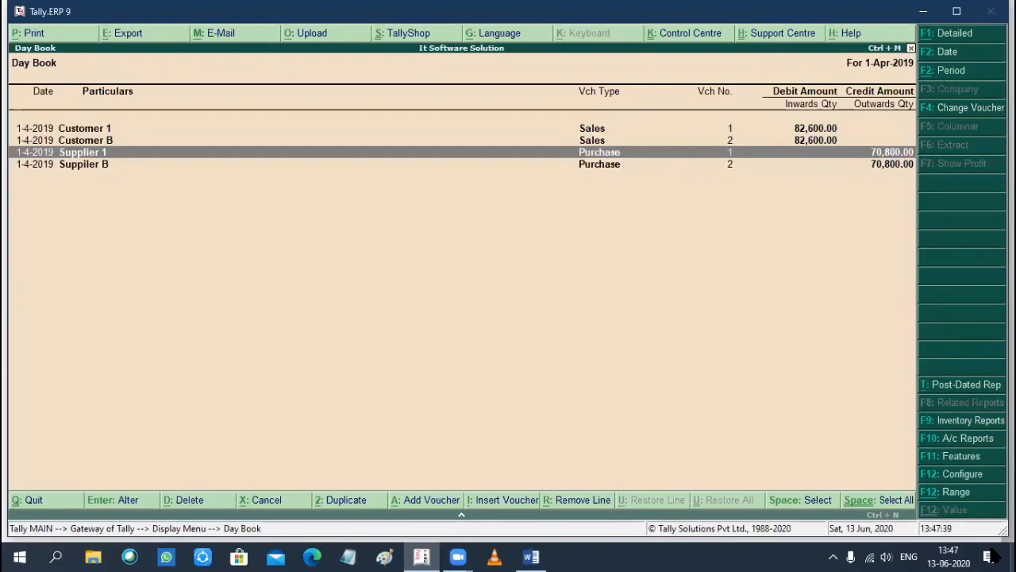
{"action": "key", "text": "Return"}
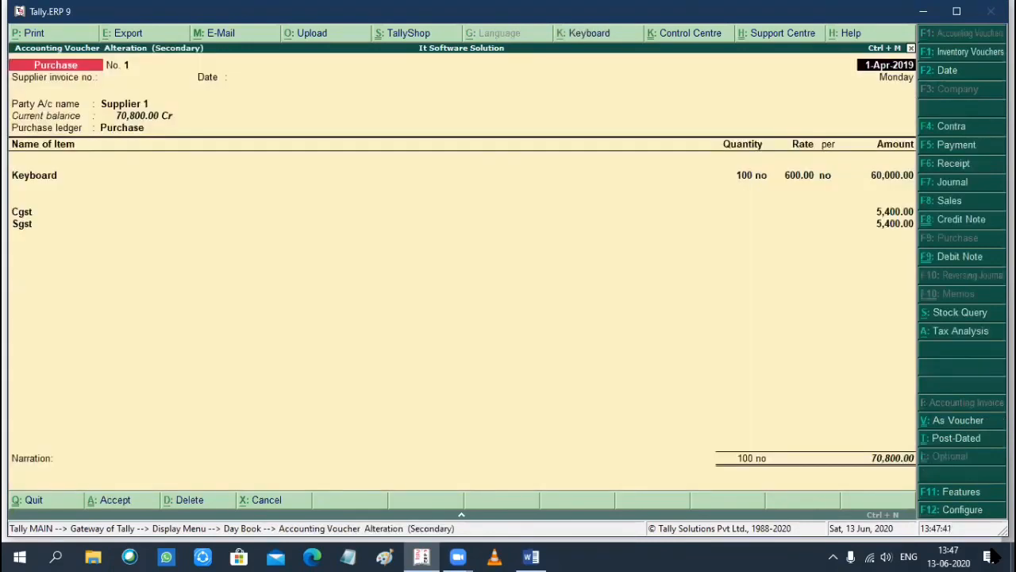
{"action": "key", "text": "Return"}
{"action": "key", "text": "Return"}
{"action": "key", "text": "Return"}
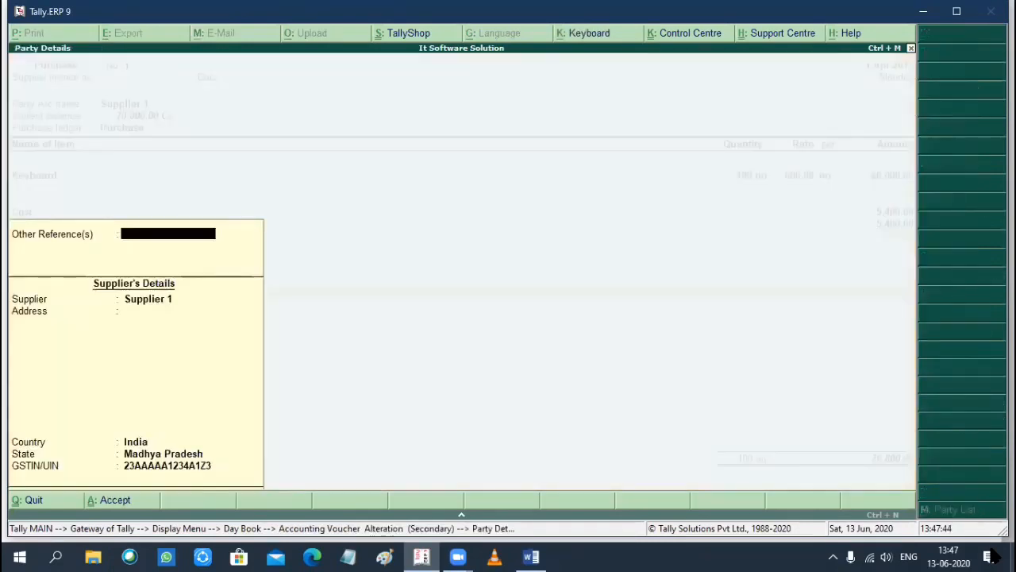
- Keep the supplier's country India, state Madhya Pradesh and tax number, and continue to the voucher's item lines
{"action": "key", "text": "Return"}
{"action": "key", "text": "Return"}
{"action": "key", "text": "Return"}
{"action": "key", "text": "Return"}
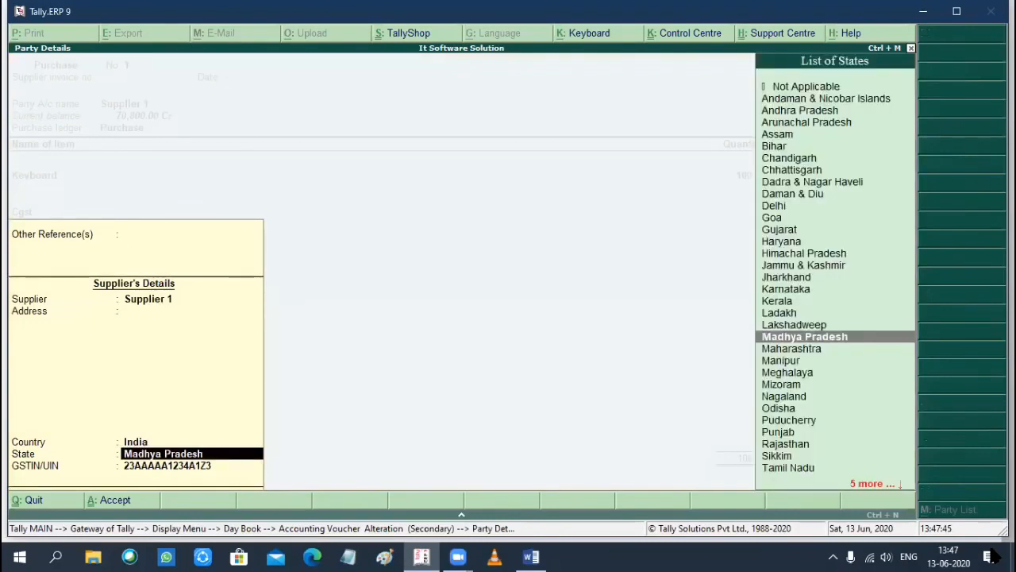
{"action": "key", "text": "Return"}
{"action": "key", "text": "Return"}
{"action": "key", "text": "Return"}
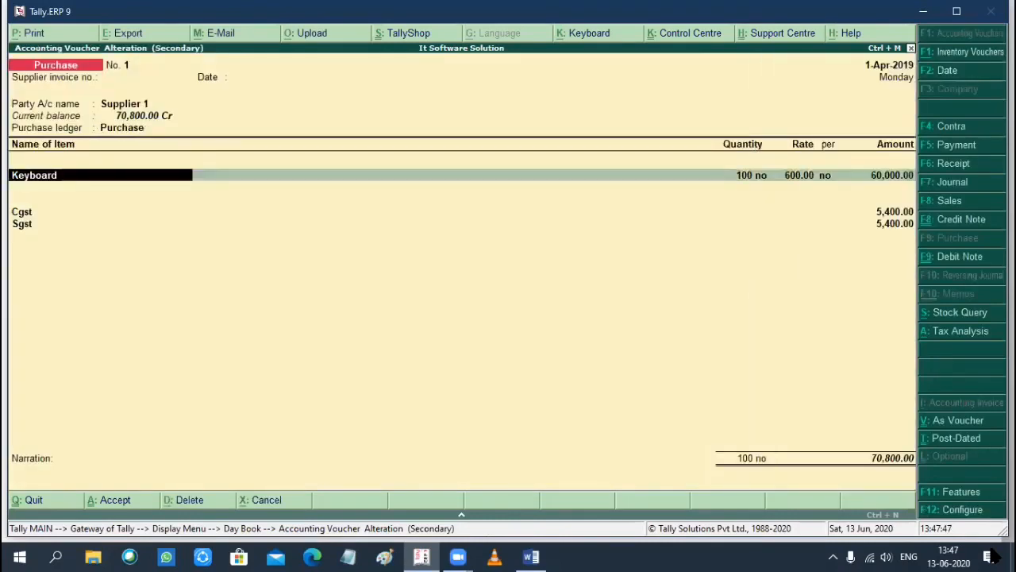
- Go through the Keyboard line of the purchase voucher, keeping 100 no at 600.00, and continue to the tax ledgers
{"action": "key", "text": "Return"}
{"action": "key", "text": "Return"}
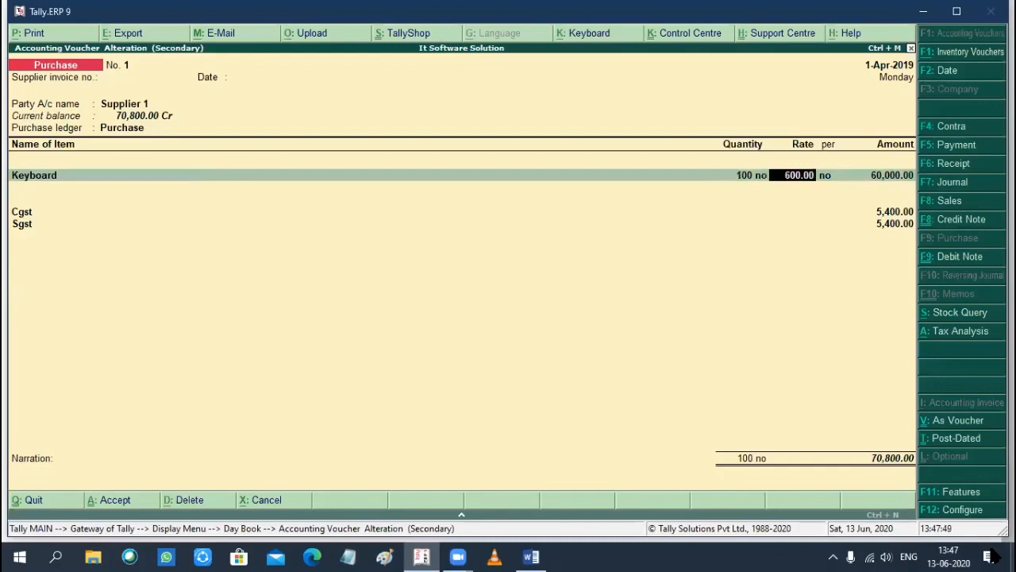
{"action": "key", "text": "Return"}
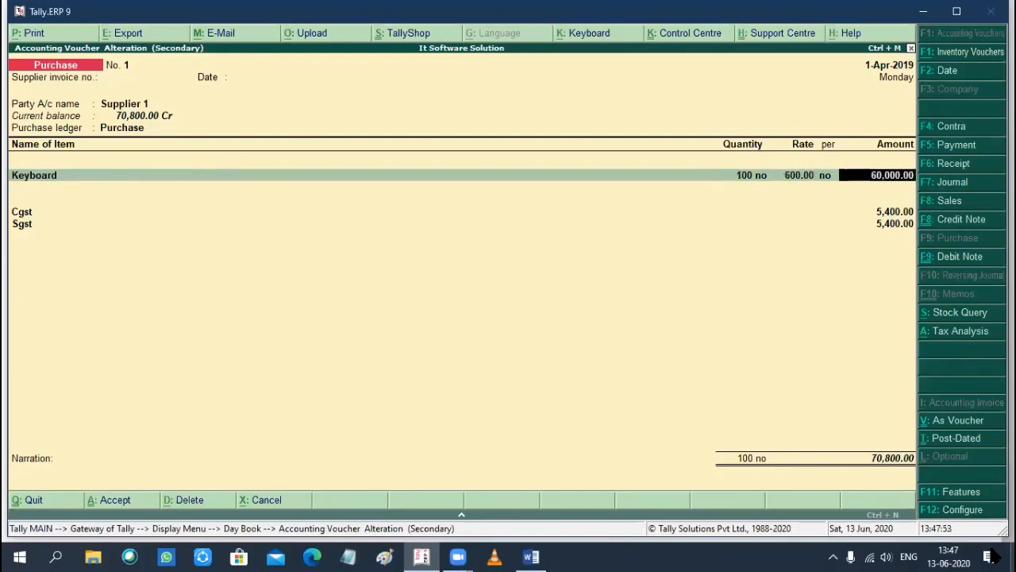
{"action": "key", "text": "Return"}
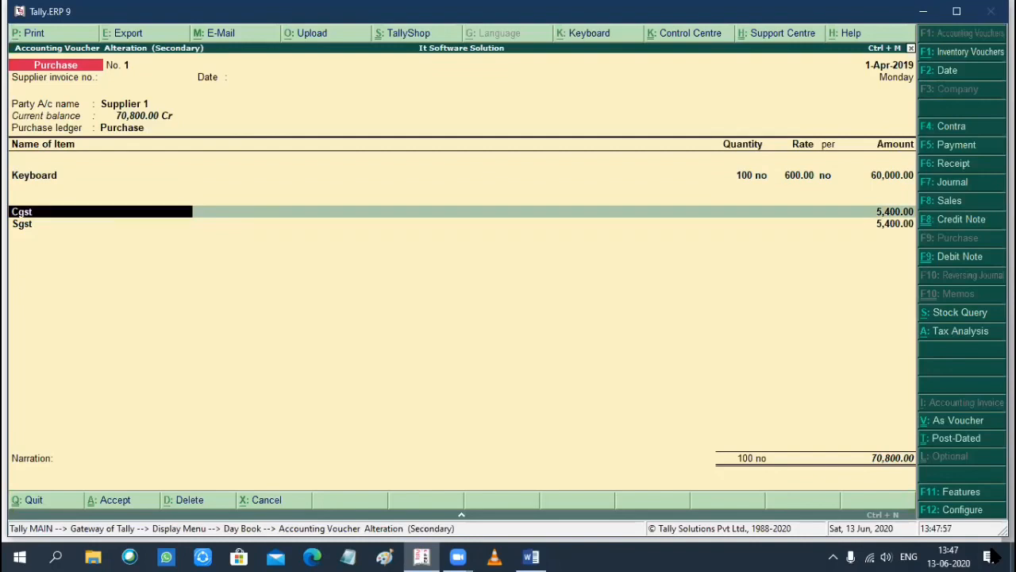
{"action": "key", "text": "BackSpace"}
{"action": "key", "text": "Return"}
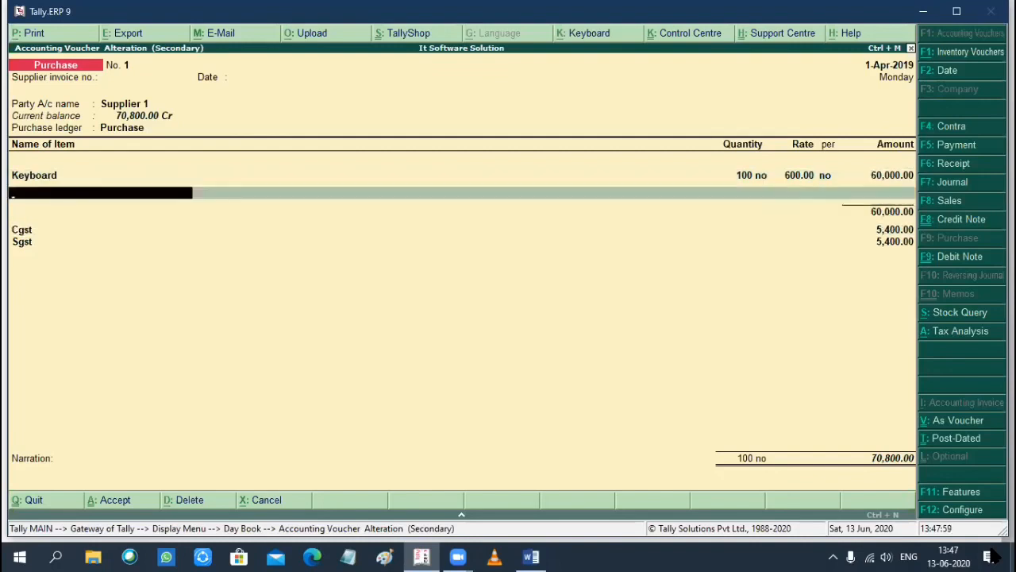
{"action": "key", "text": "Return"}
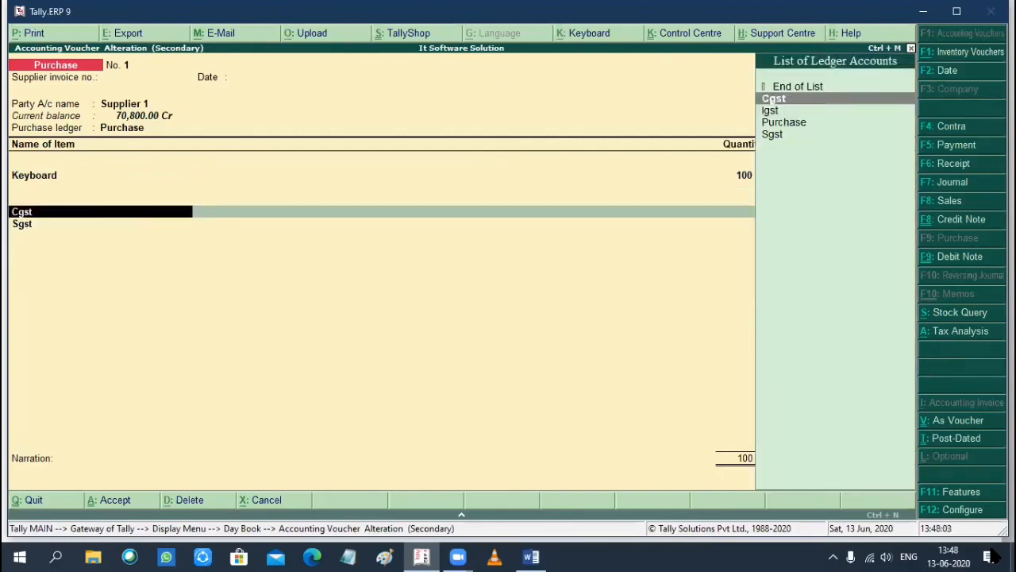
- Keep the Cgst and Sgst ledgers at 5,400.00 each and accept Supplier 1's purchase voucher
{"action": "key", "text": "Return"}
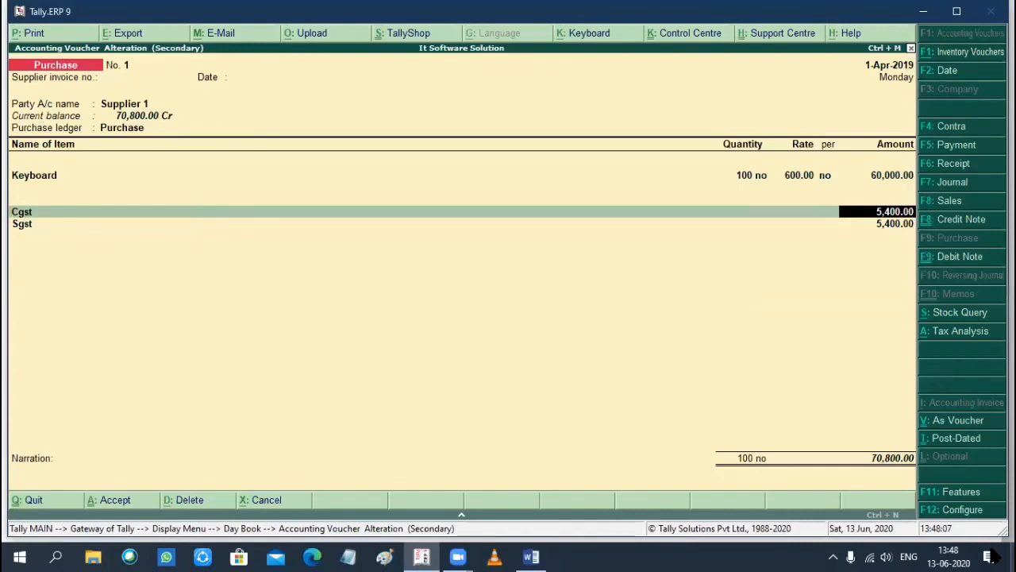
{"action": "key", "text": "Return"}
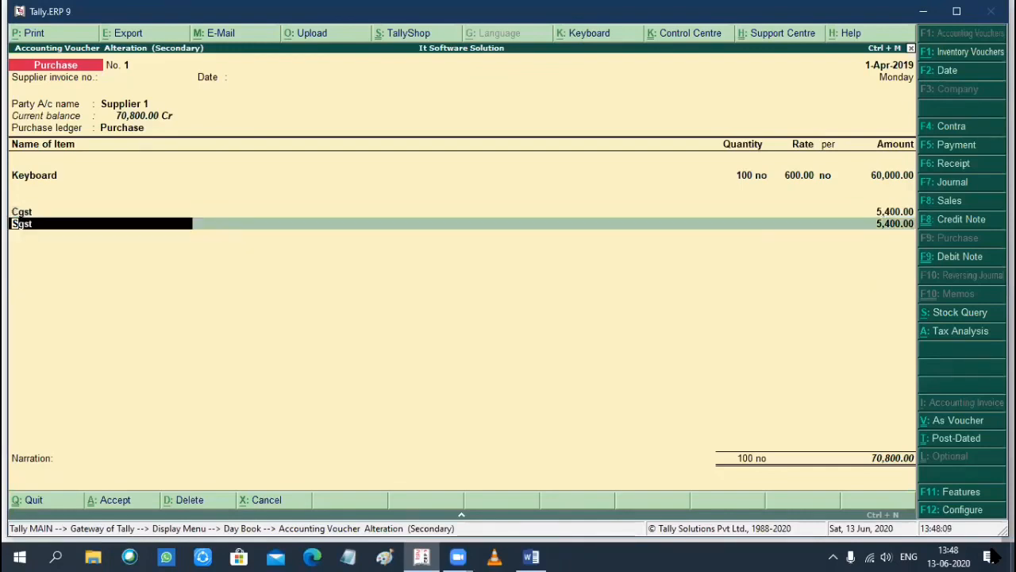
{"action": "key", "text": "Return"}
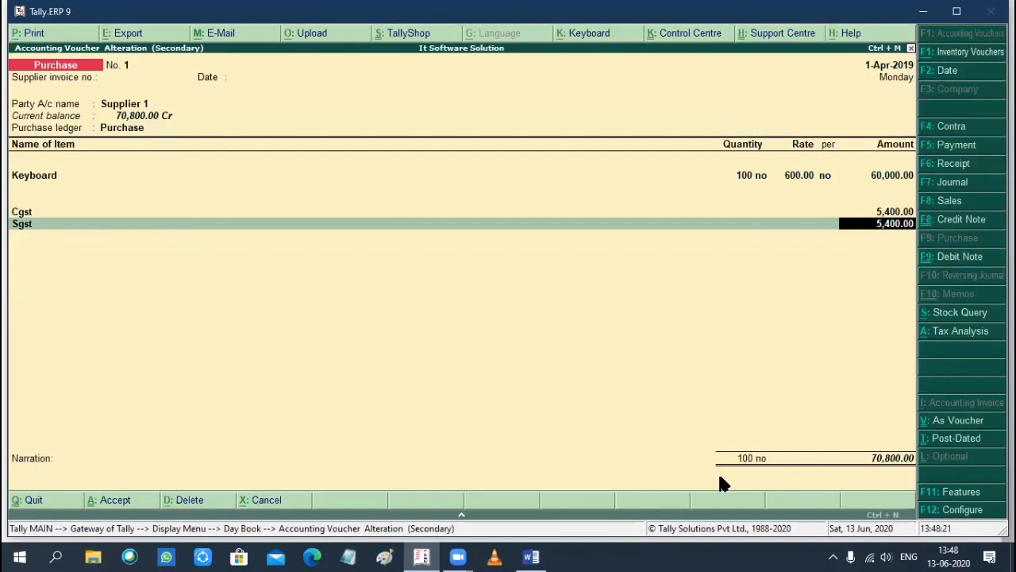
{"action": "key", "text": "Return"}
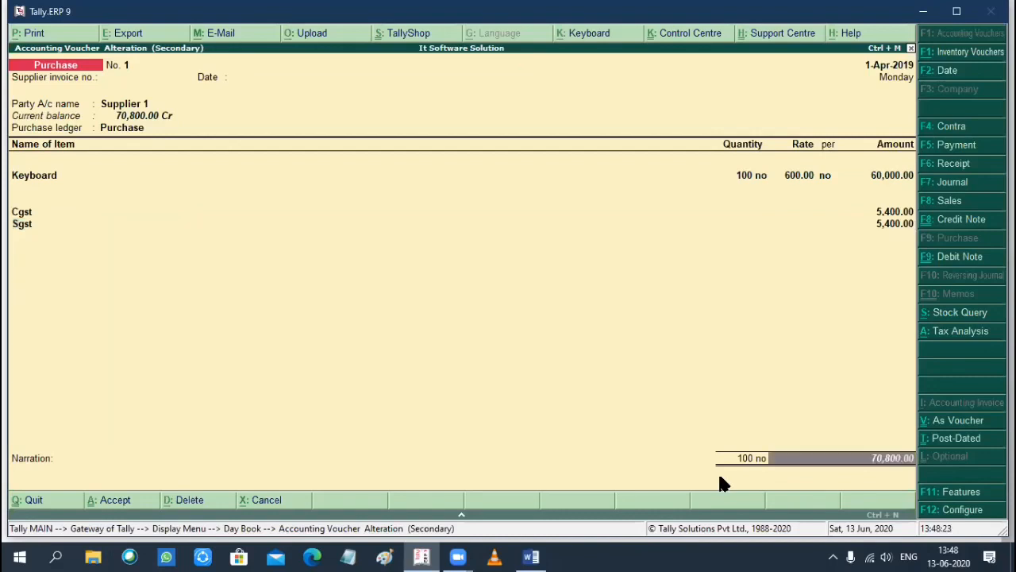
{"action": "key", "text": "Return"}
{"action": "key", "text": "Return"}
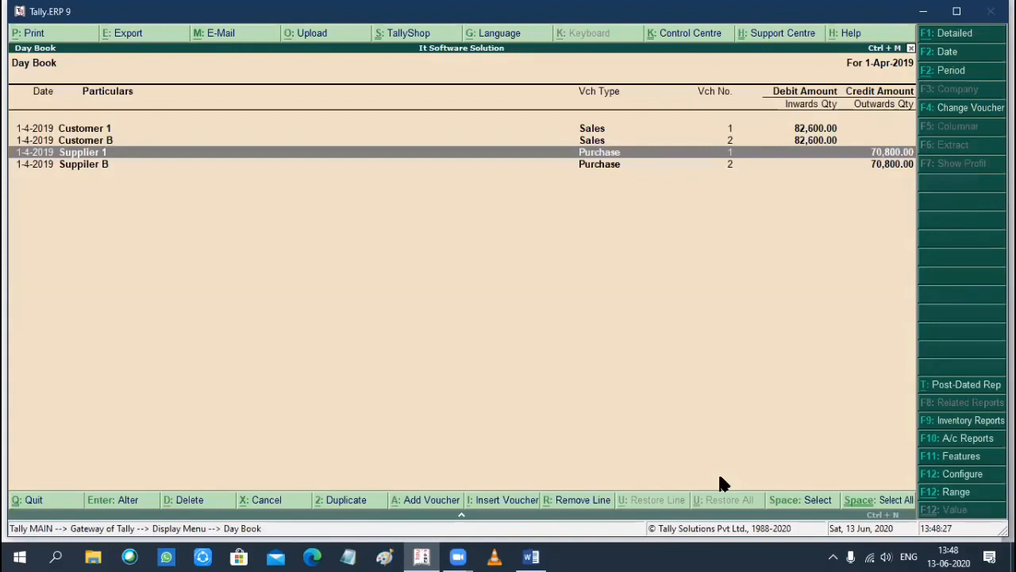
- Open Suppiler B's purchase voucher from the Day Book and keep its party details with country India and state Gujarat
{"action": "key", "text": "Down"}
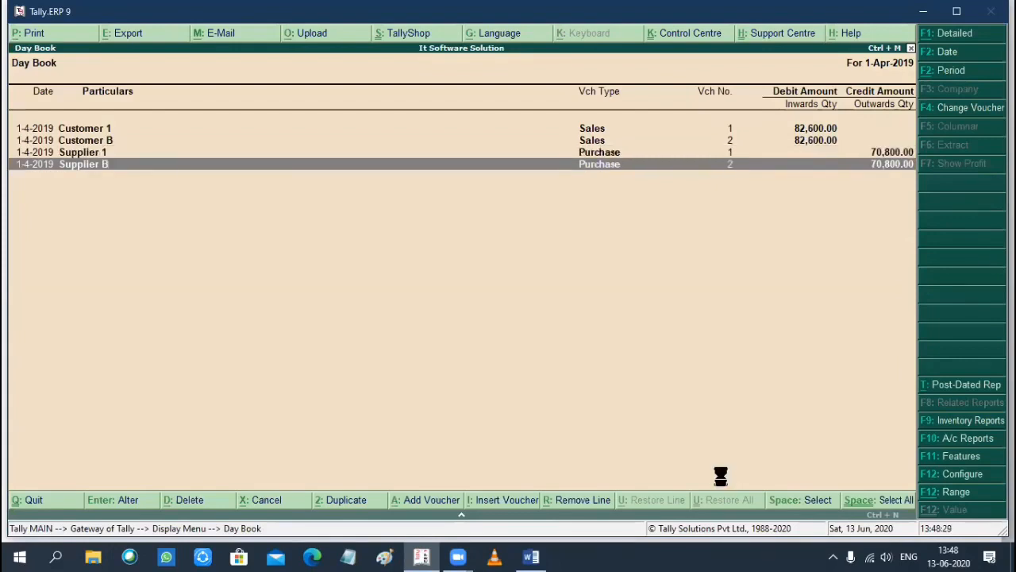
{"action": "key", "text": "Return"}
{"action": "key", "text": "Return"}
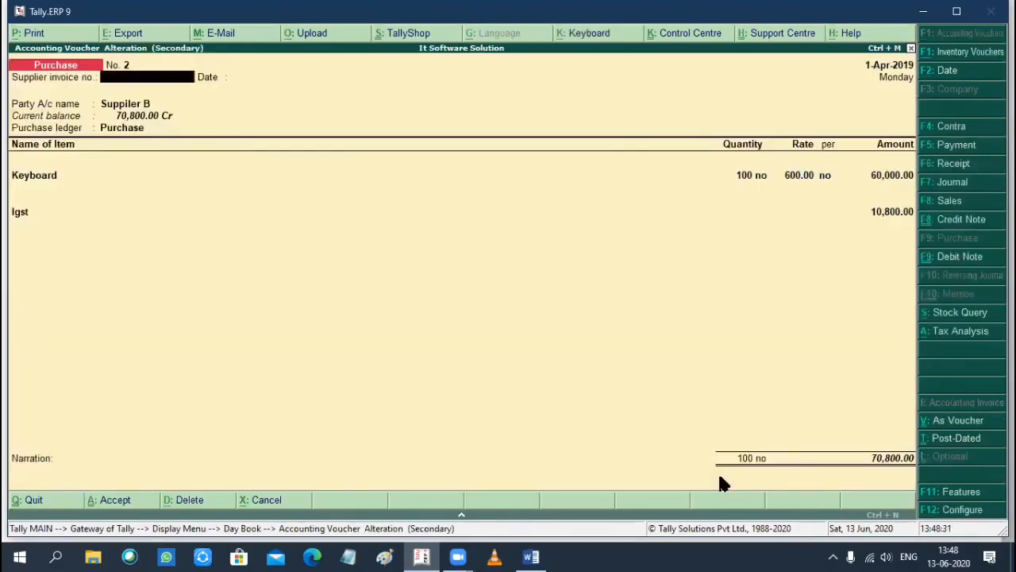
{"action": "key", "text": "Return"}
{"action": "key", "text": "Return"}
{"action": "key", "text": "Return"}
{"action": "key", "text": "Return"}
{"action": "key", "text": "Return"}
{"action": "key", "text": "Return"}
{"action": "key", "text": "Return"}
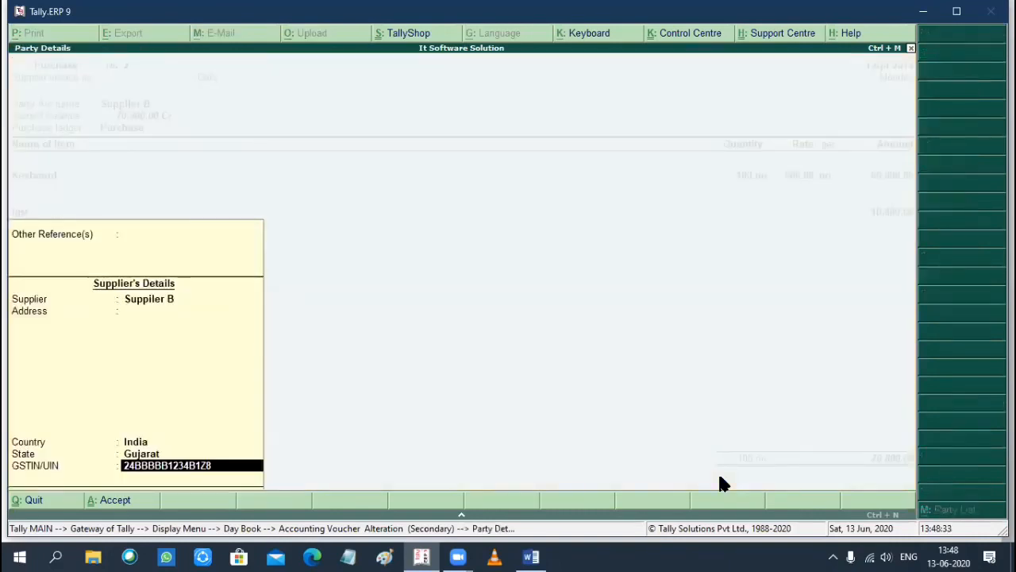
{"action": "key", "text": "Return"}
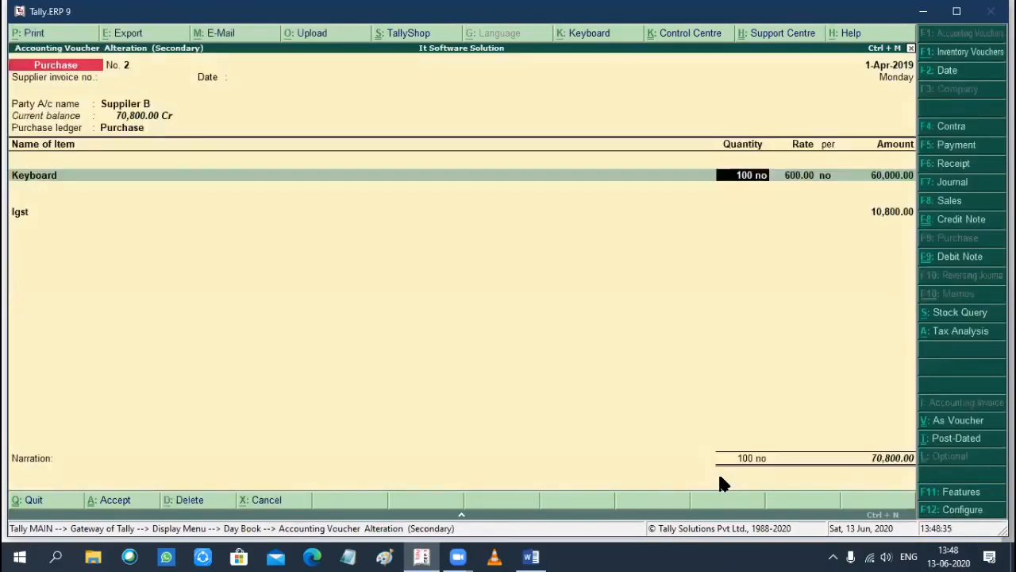
- Review the Keyboard line of purchase voucher 2, keeping 100 no at 600.00, and move on to the Igst ledger
{"action": "key", "text": "Return"}
{"action": "key", "text": "Return"}
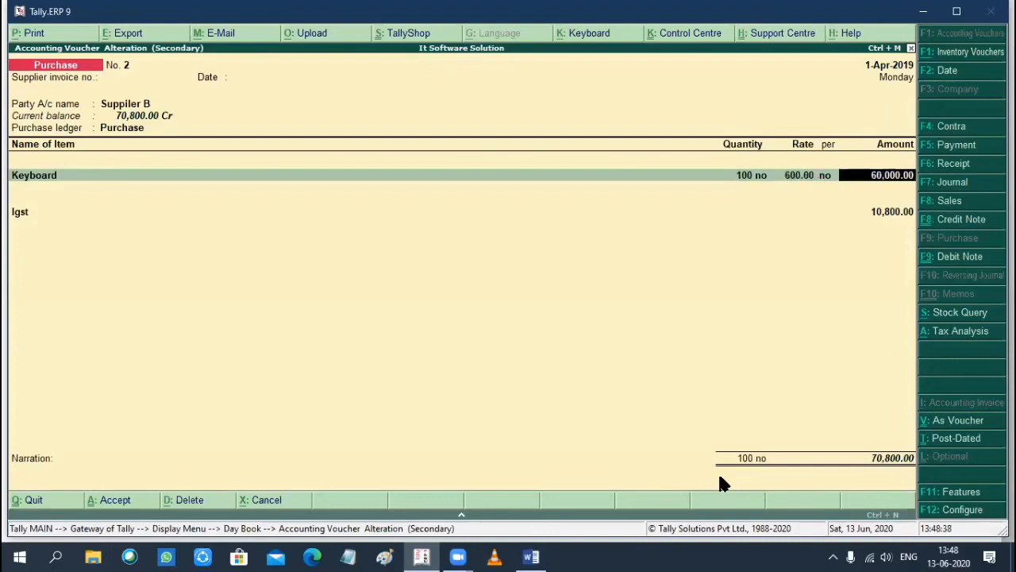
{"action": "key", "text": "Return"}
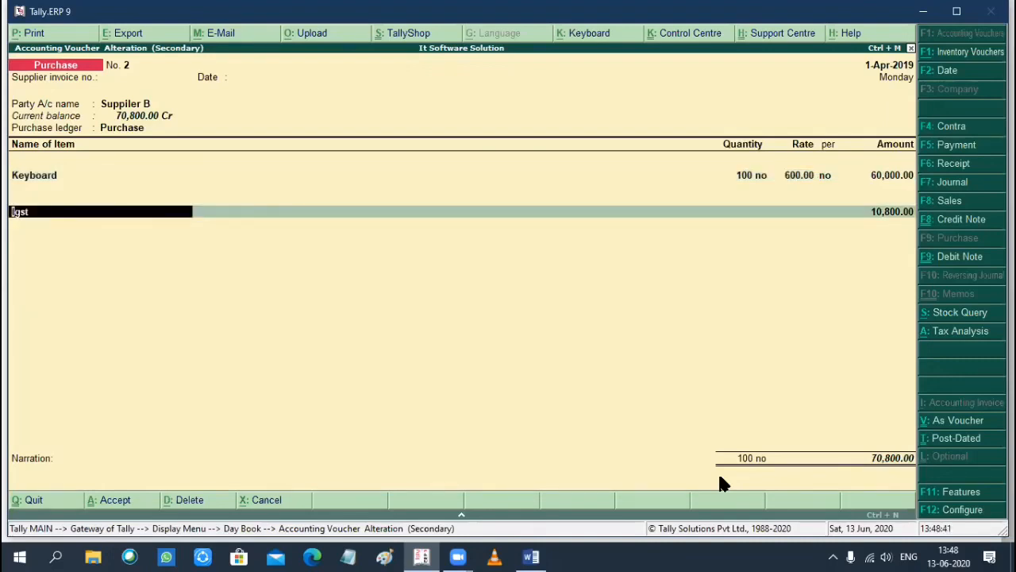
{"action": "key", "text": "BackSpace"}
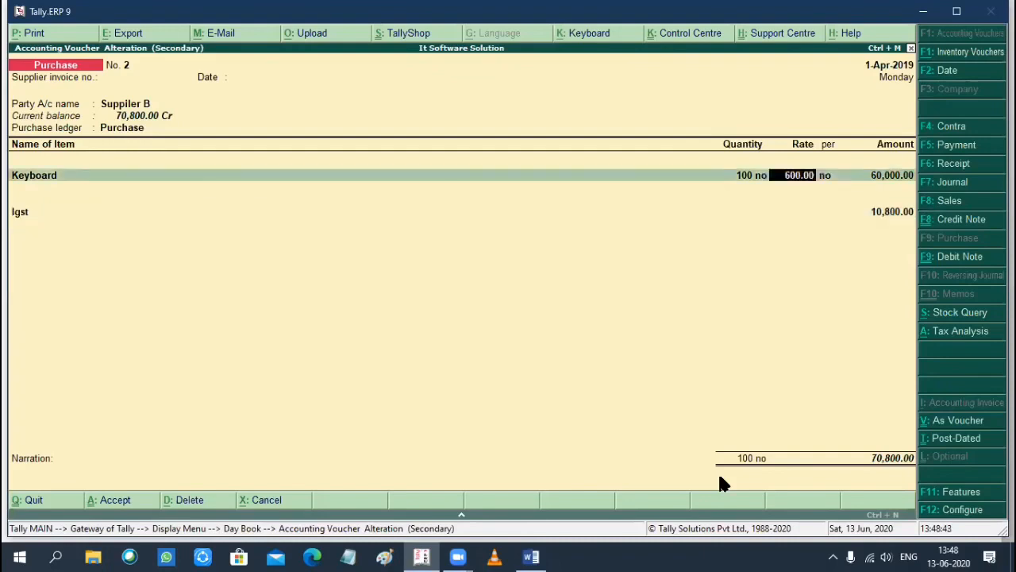
{"action": "key", "text": "Return"}
{"action": "key", "text": "Return"}
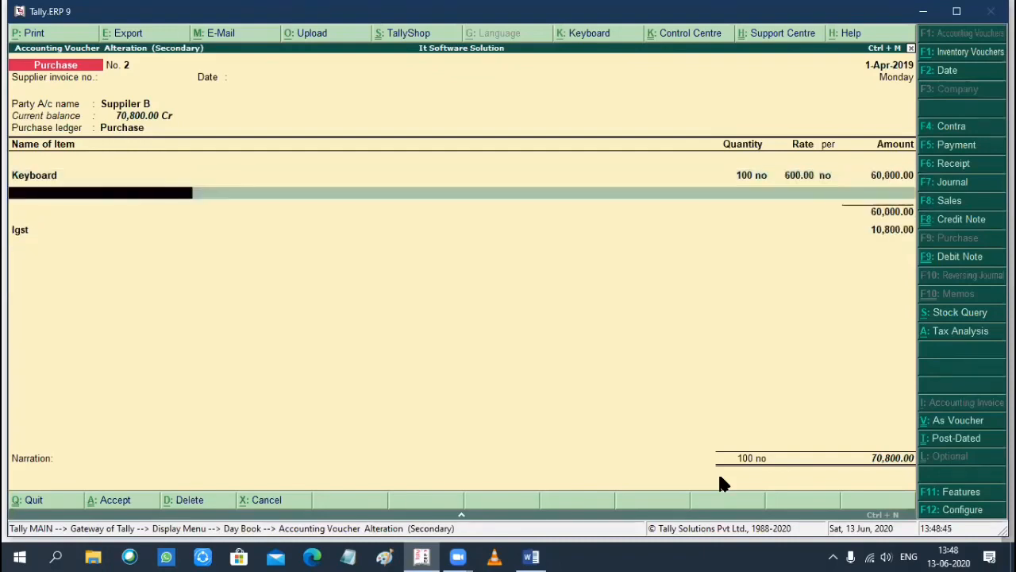
{"action": "key", "text": "Return"}
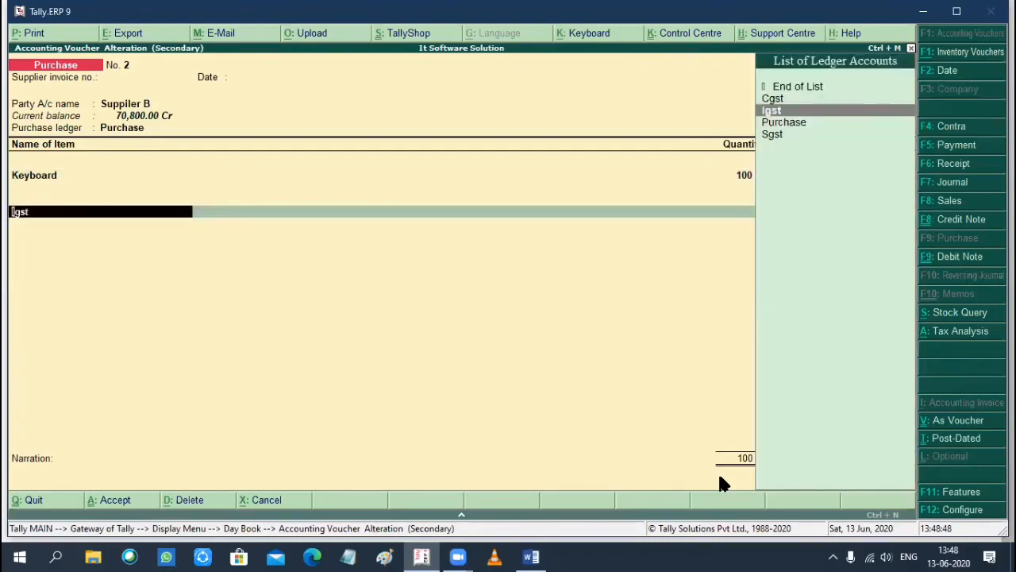
- Keep the Igst amount of 10,800.00, leave the narration empty and accept Suppiler B's purchase voucher
{"action": "key", "text": "Return"}
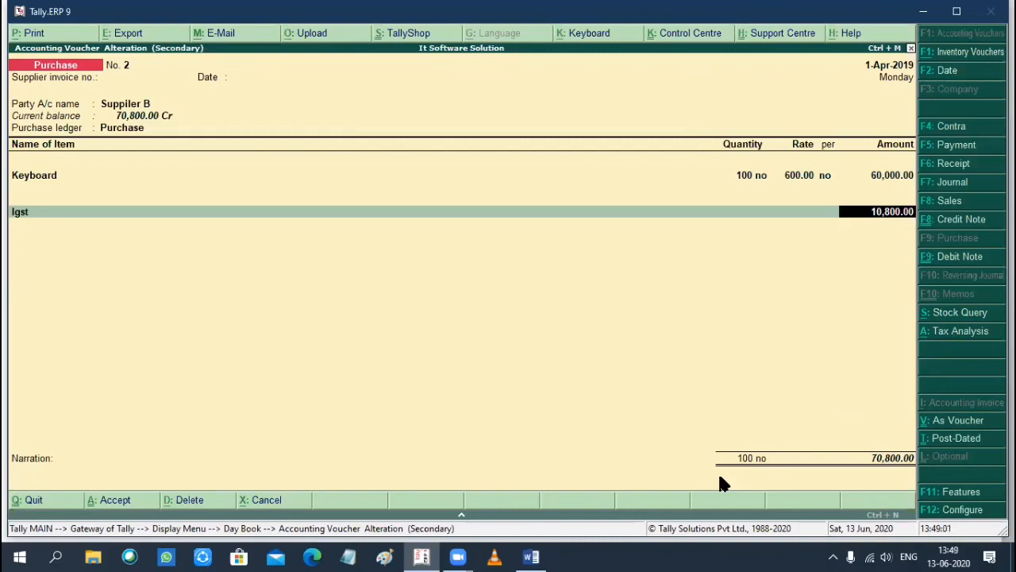
{"action": "key", "text": "Down"}
{"action": "key", "text": "Return"}
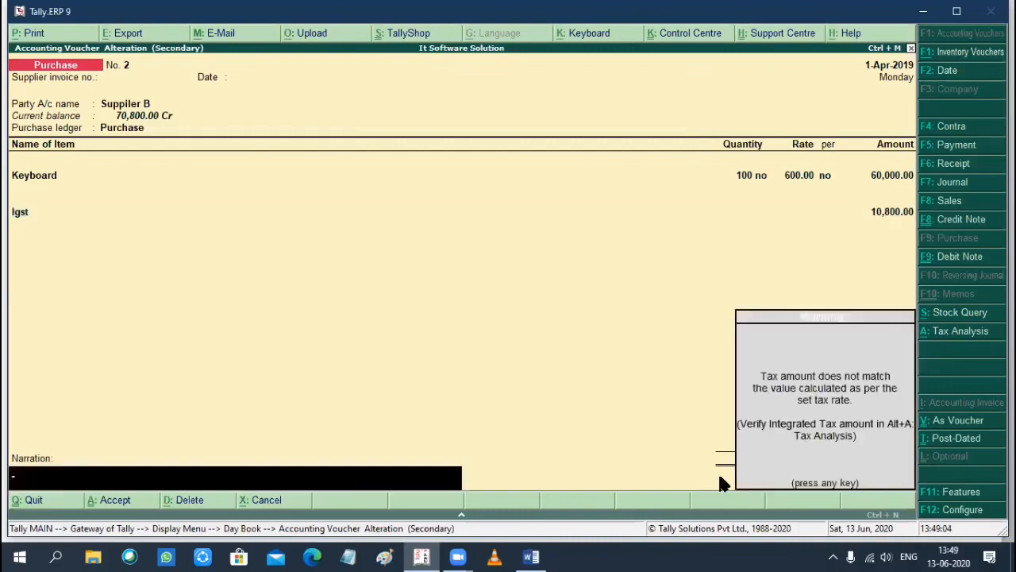
{"action": "key", "text": "Return"}
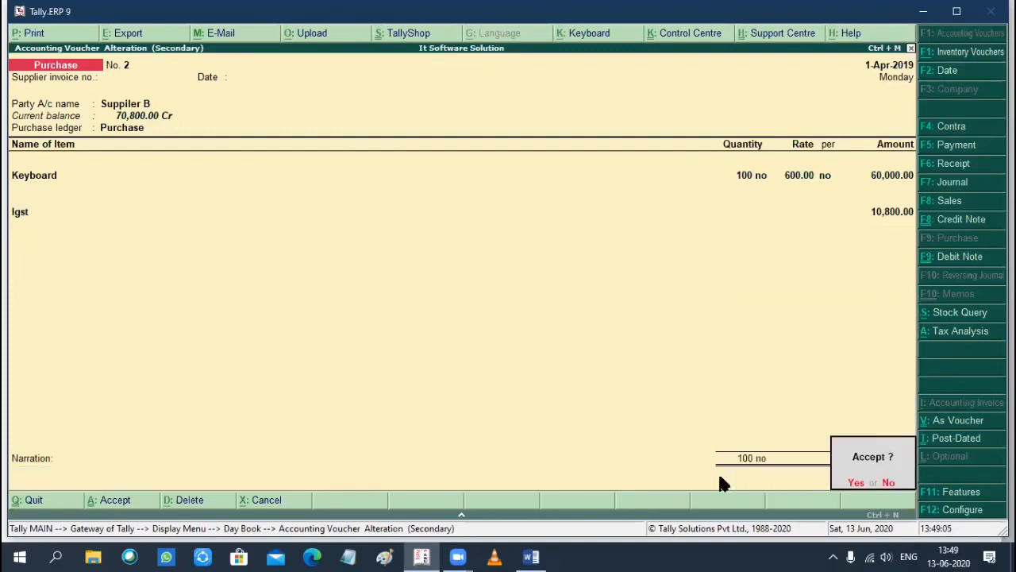
{"action": "key", "text": "Return"}
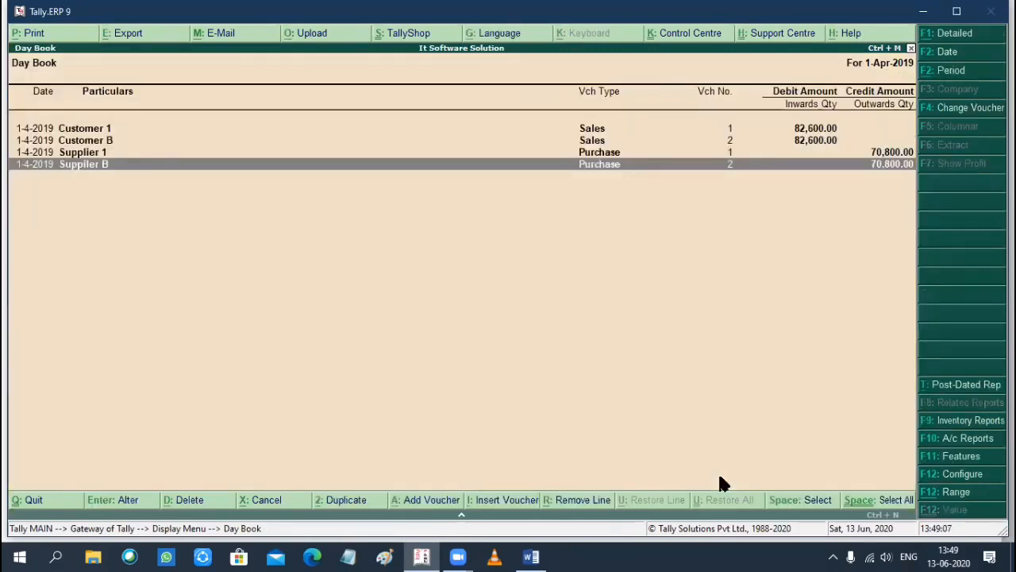
- Open Customer 1's sales voucher from the Day Book and accept its party details without changes
{"action": "key", "text": "Up"}
{"action": "key", "text": "Up"}
{"action": "key", "text": "Up"}
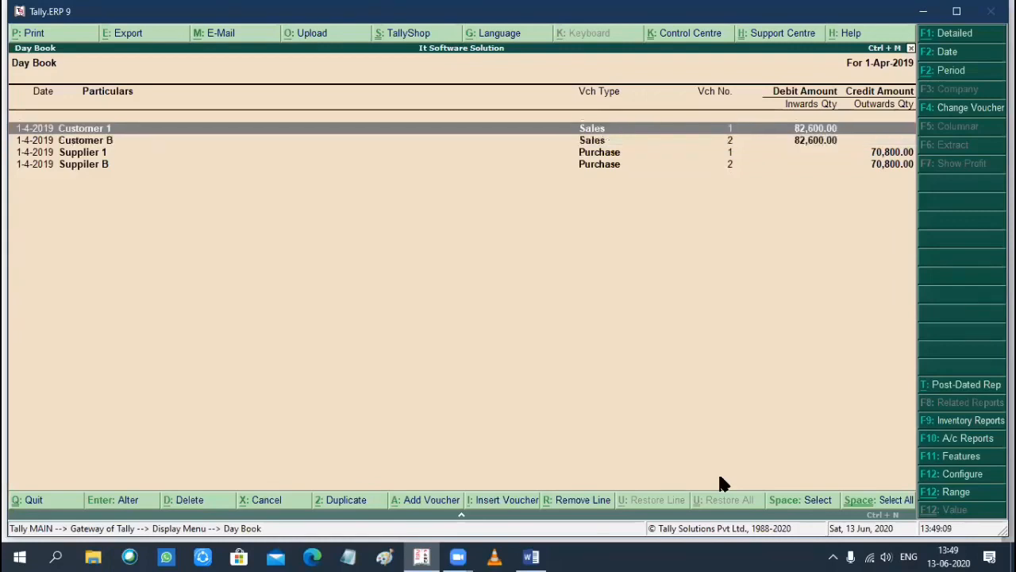
{"action": "key", "text": "Return"}
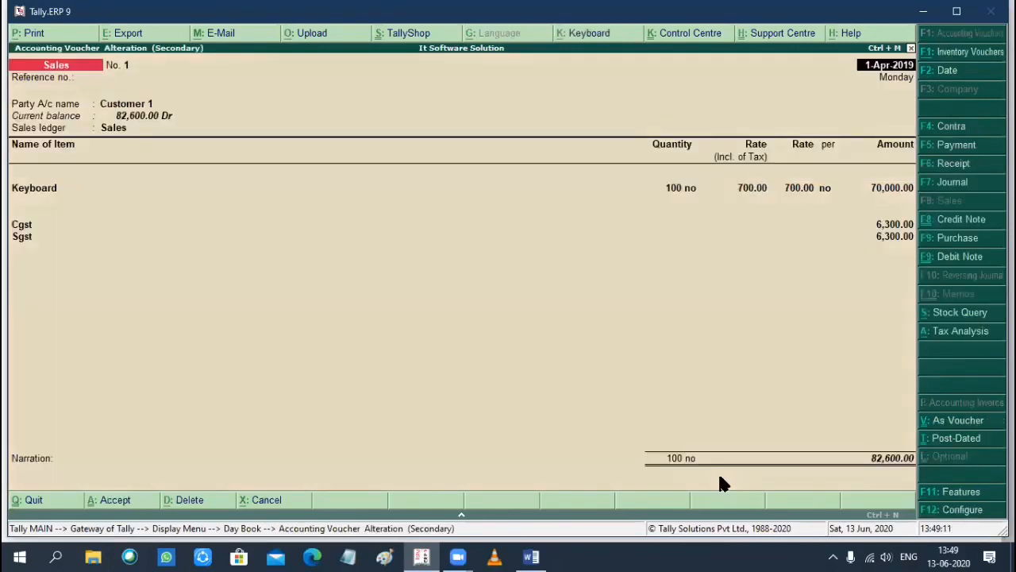
{"action": "key", "text": "Return"}
{"action": "key", "text": "Return"}
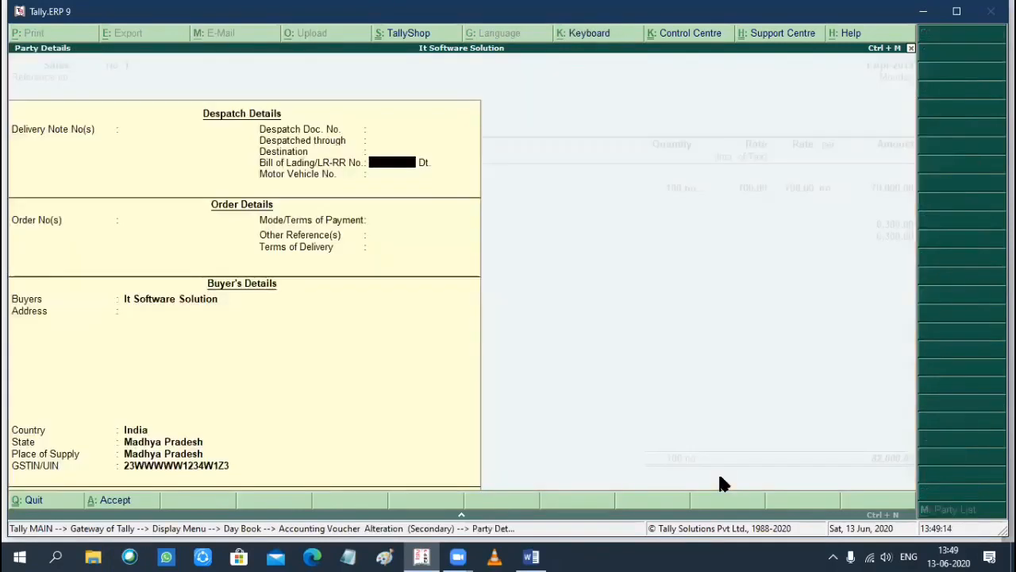
{"action": "key", "text": "ctrl+a"}
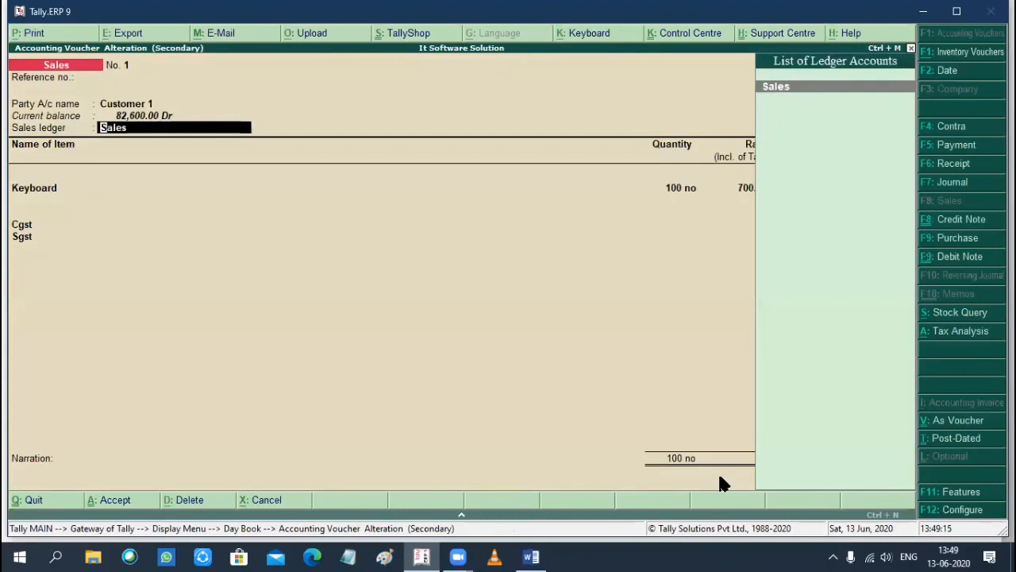
- Keep the Sales ledger and the Keyboard line of 100 no at 700.00, and continue to the sales voucher's tax ledgers
{"action": "key", "text": "Return"}
{"action": "key", "text": "Return"}
{"action": "key", "text": "Return"}
{"action": "key", "text": "Return"}
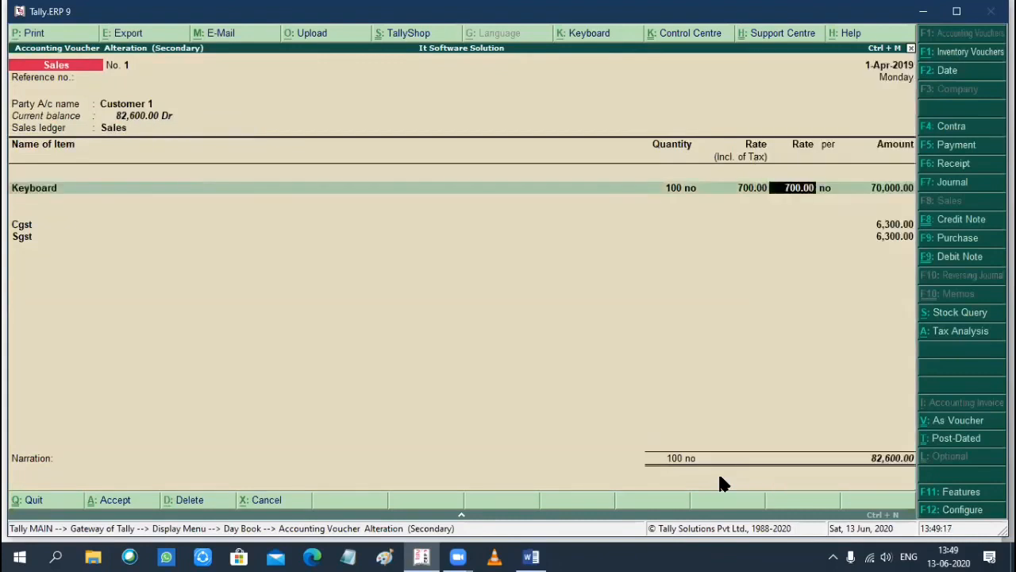
{"action": "key", "text": "Return"}
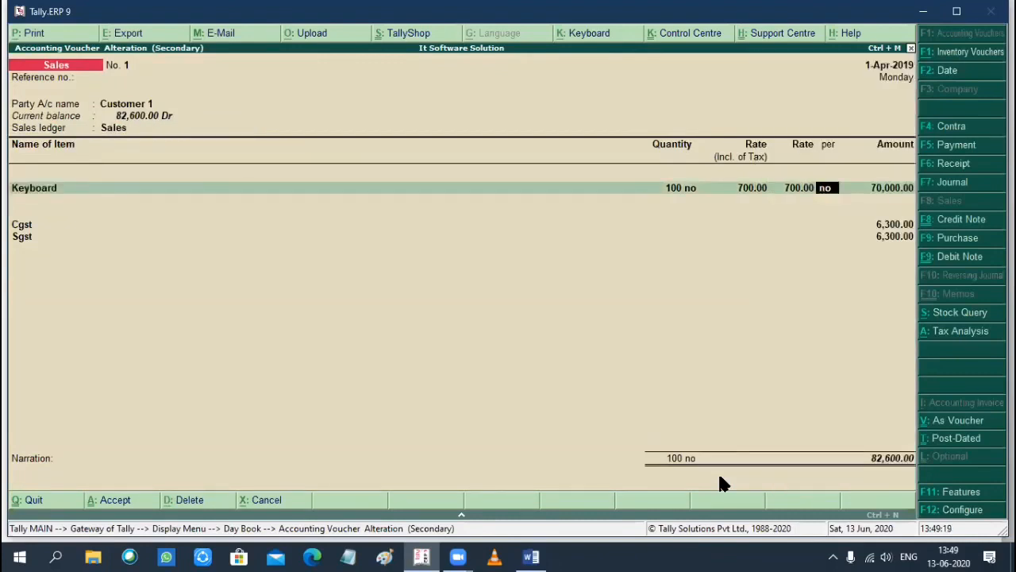
{"action": "key", "text": "Return"}
{"action": "key", "text": "Return"}
{"action": "key", "text": "Return"}
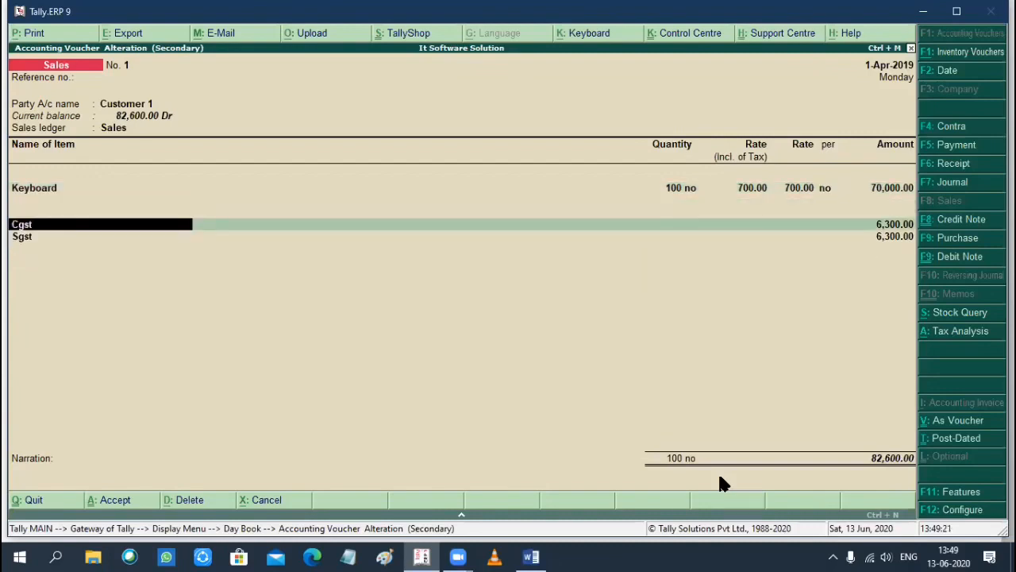
- Keep Cgst and Sgst at 6,300.00 each and save Customer 1's sales voucher
{"action": "key", "text": "Return"}
{"action": "key", "text": "Return"}
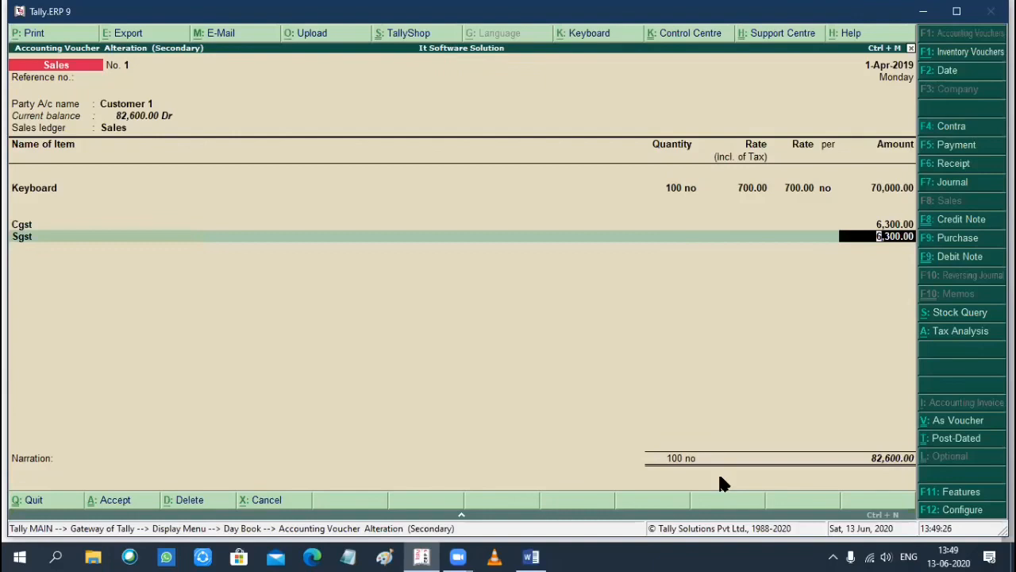
{"action": "key", "text": "Return"}
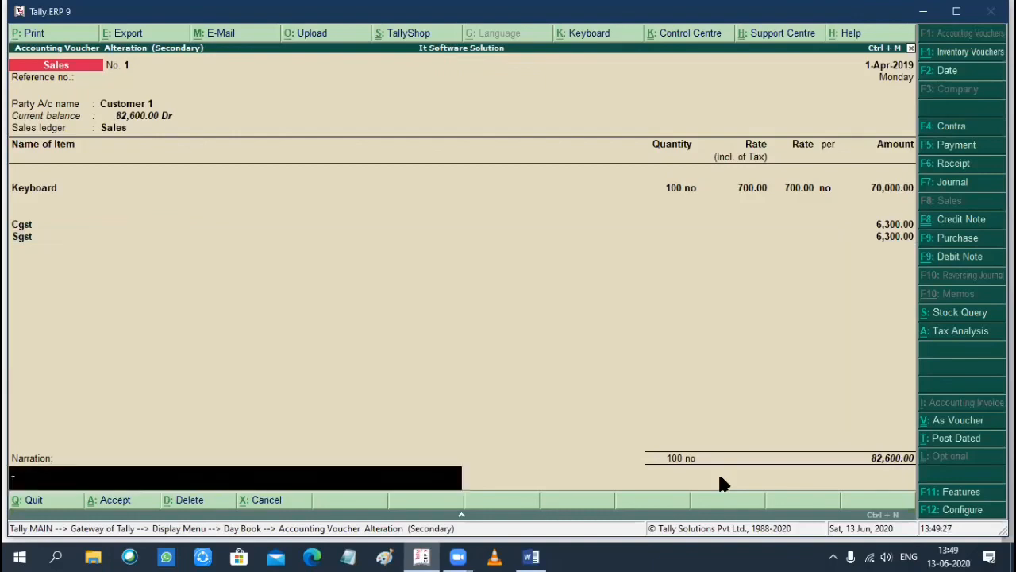
{"action": "key", "text": "ctrl+a"}
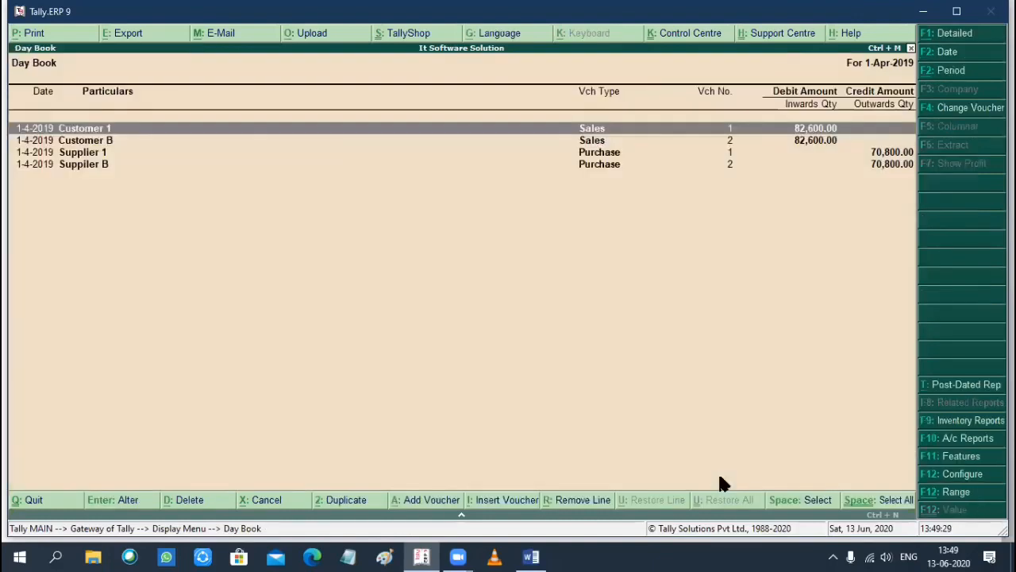
- Open Customer B's sales voucher from the Day Book and accept its date, party details and Sales ledger without changes
{"action": "key", "text": "Down"}
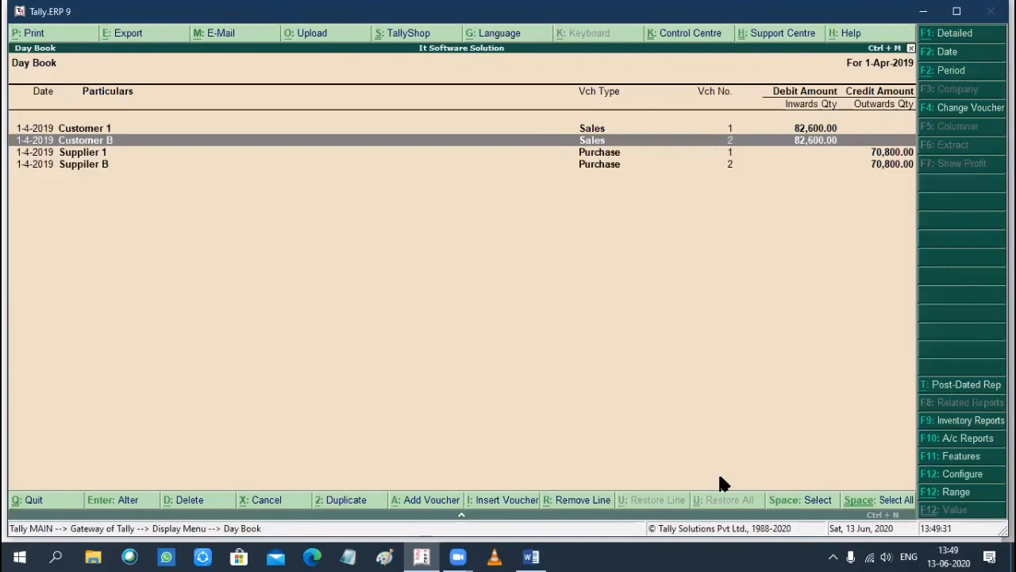
{"action": "key", "text": "Return"}
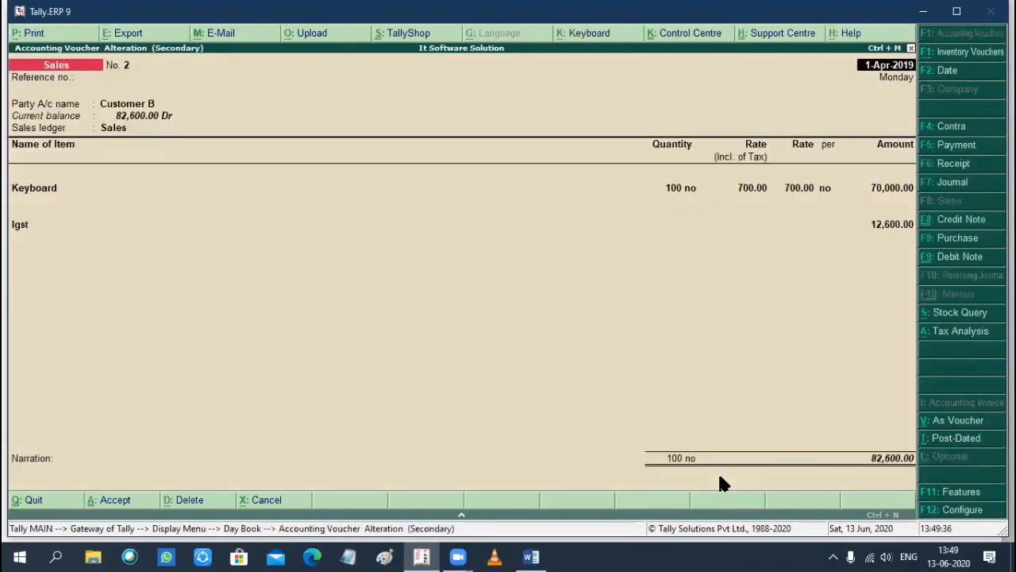
{"action": "key", "text": "Return"}
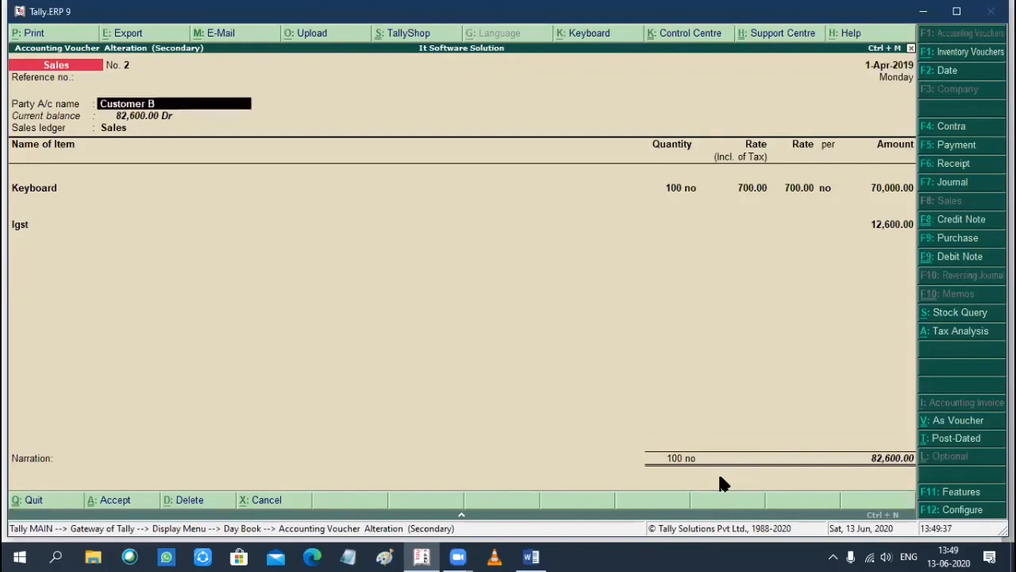
{"action": "key", "text": "Return"}
{"action": "key", "text": "Return"}
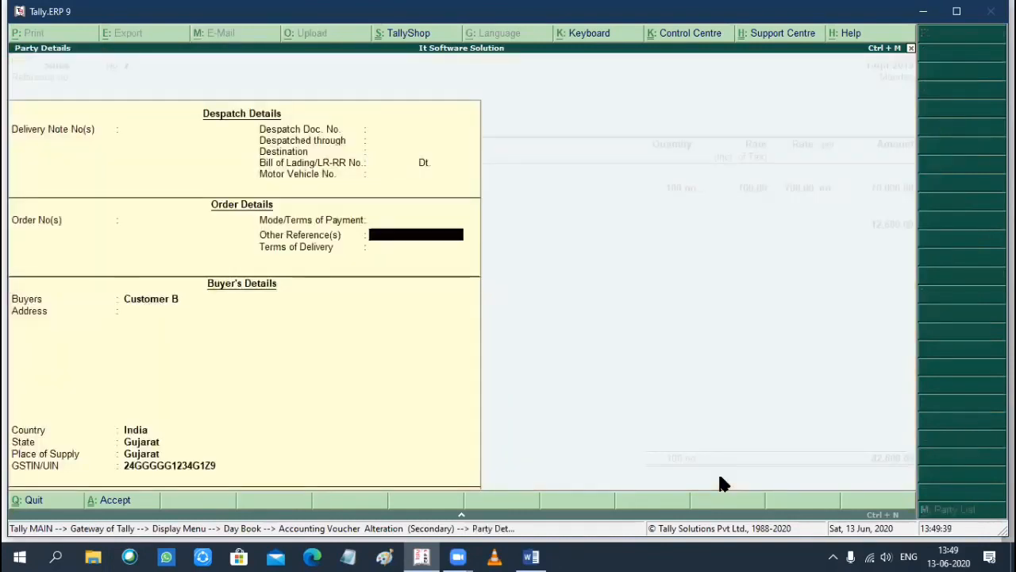
{"action": "key", "text": "Return"}
{"action": "key", "text": "Return"}
{"action": "key", "text": "Return"}
{"action": "key", "text": "Return"}
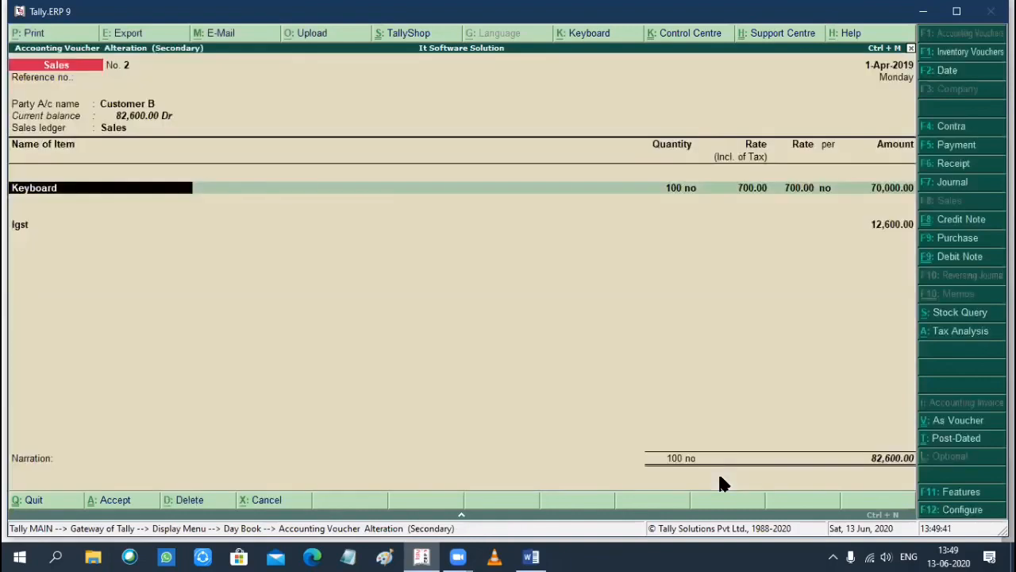
- Keep the Keyboard line and the Igst amount of 12,600.00, leave the narration empty and save Customer B's sales voucher
{"action": "key", "text": "Return"}
{"action": "key", "text": "Return"}
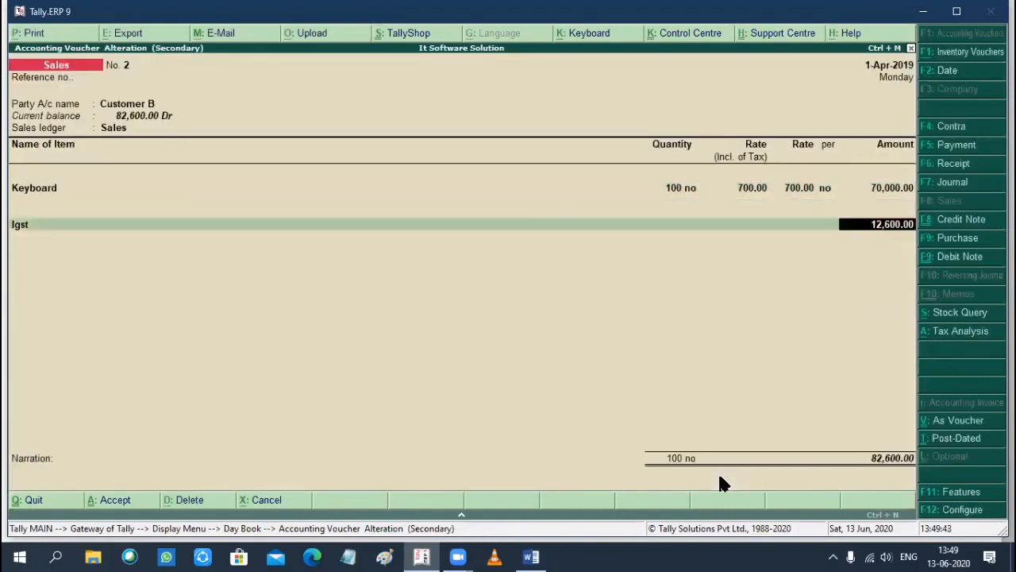
{"action": "key", "text": "Return"}
{"action": "key", "text": "Return"}
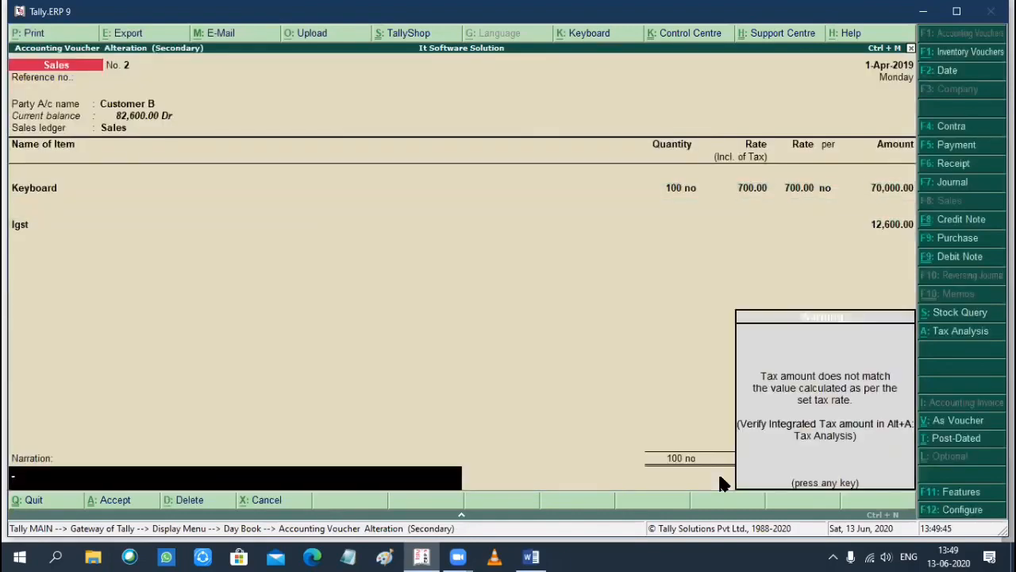
{"action": "key", "text": "Return"}
{"action": "key", "text": "Return"}
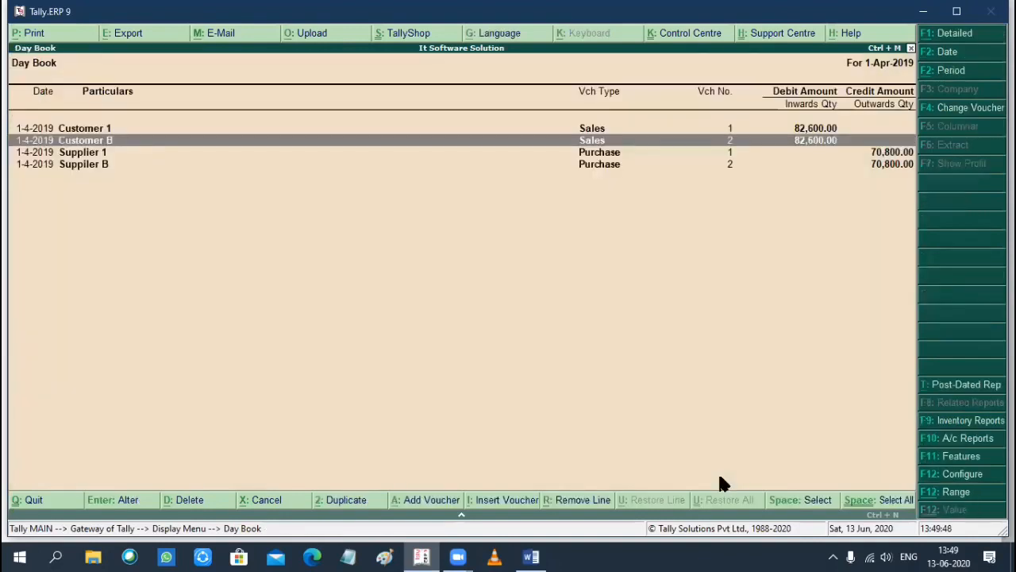
- Leave the Day Book and examine the Duties & Taxes liability in the detailed Balance Sheet
{"action": "key", "text": "Escape"}
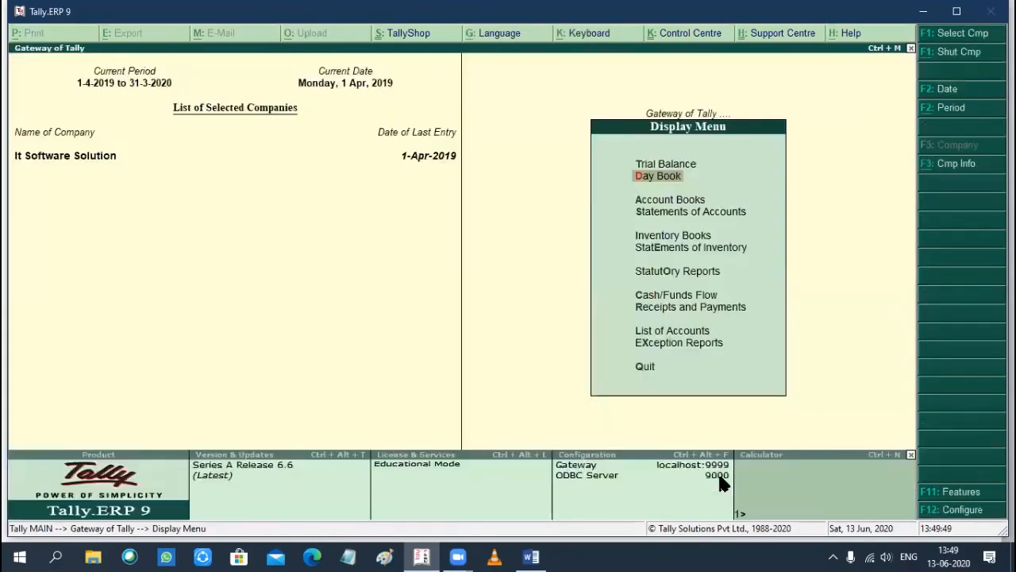
{"action": "key", "text": "Escape"}
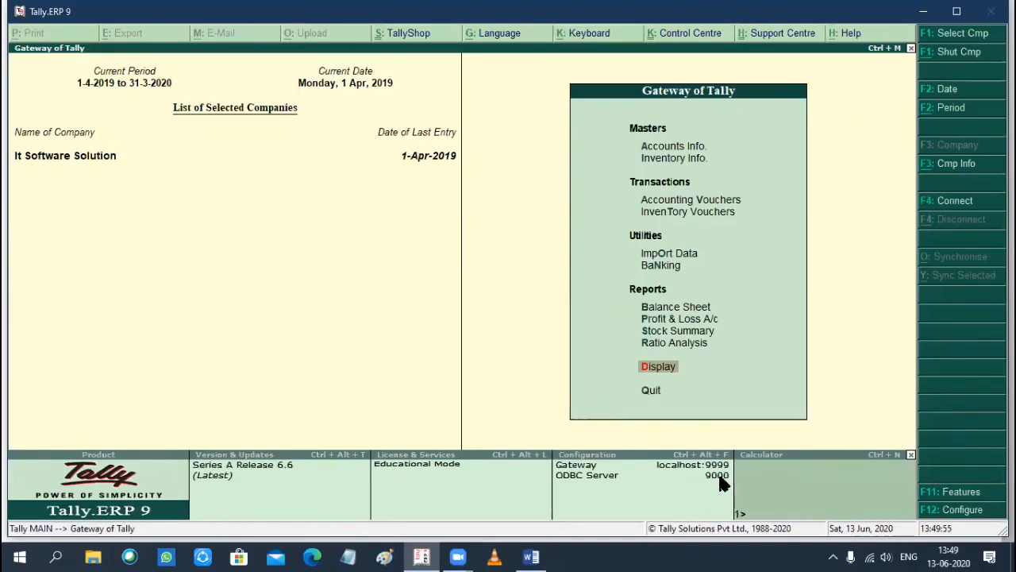
{"action": "key", "text": "Up"}
{"action": "key", "text": "Up"}
{"action": "key", "text": "Up"}
{"action": "key", "text": "Up"}
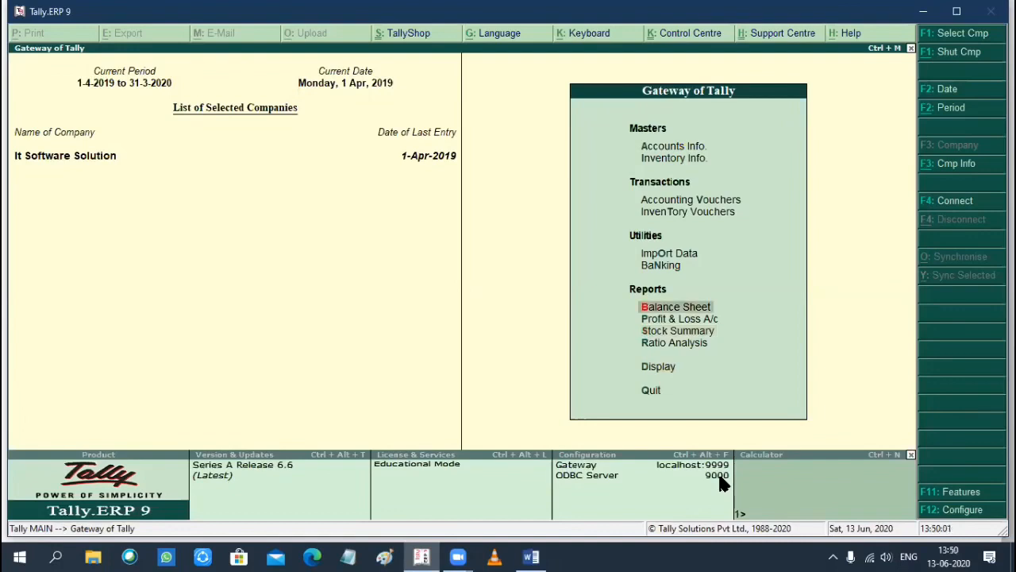
{"action": "key", "text": "Return"}
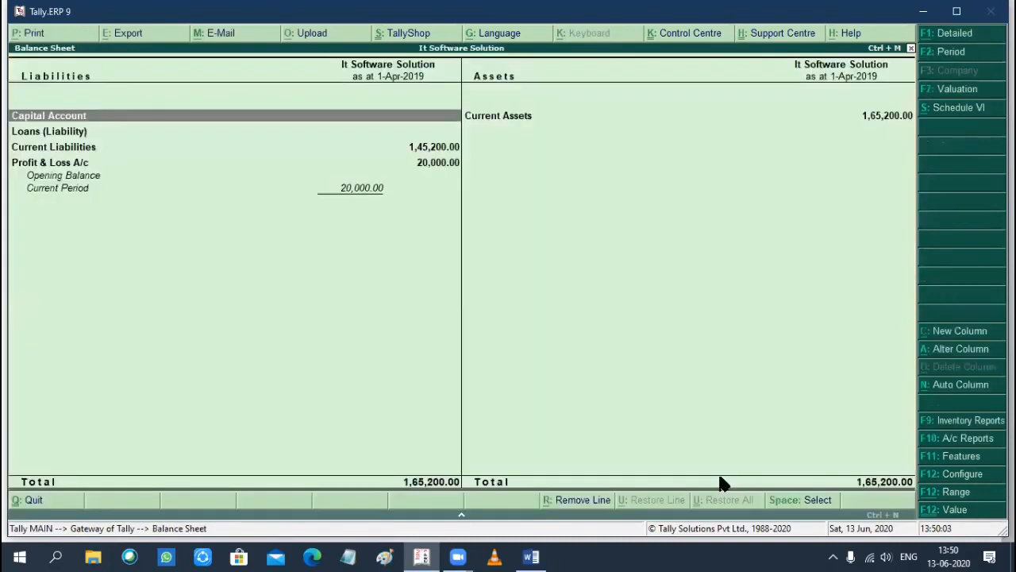
{"action": "key", "text": "alt+F1"}
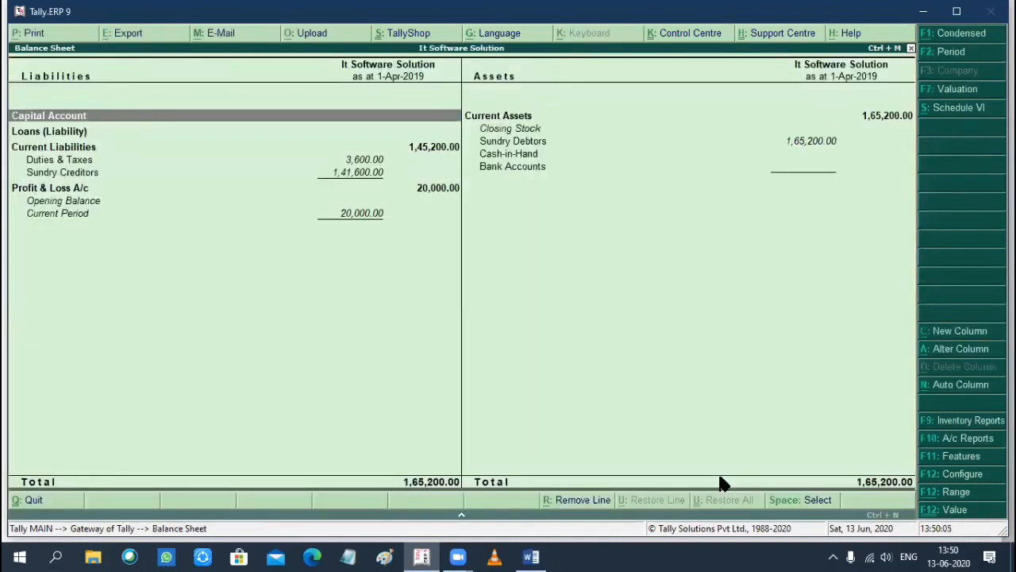
{"action": "key", "text": "Down"}
{"action": "key", "text": "Down"}
{"action": "key", "text": "Down"}
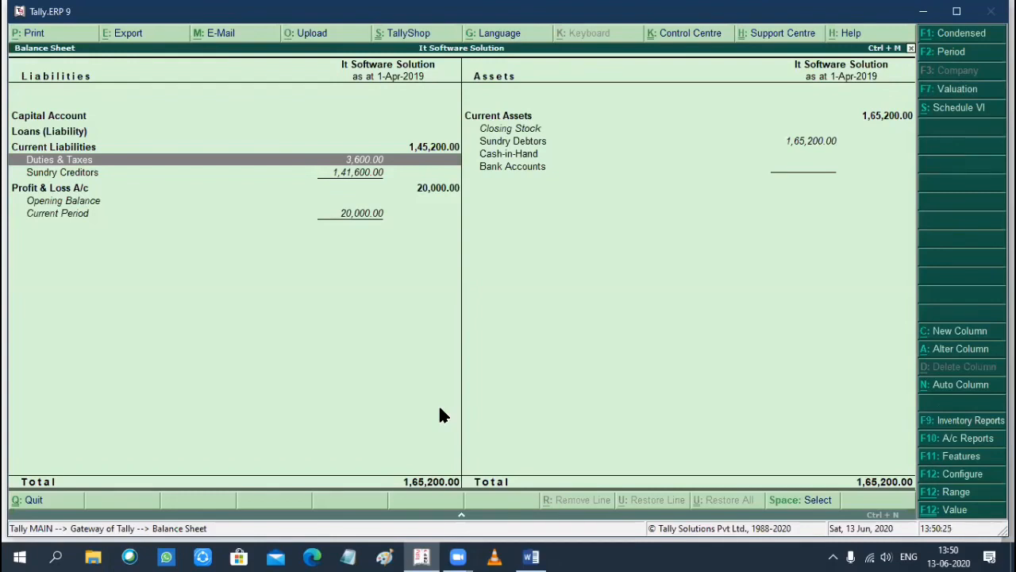
- Close the Balance Sheet and start a new accounting voucher of the Payment type
{"action": "key", "text": "Escape"}
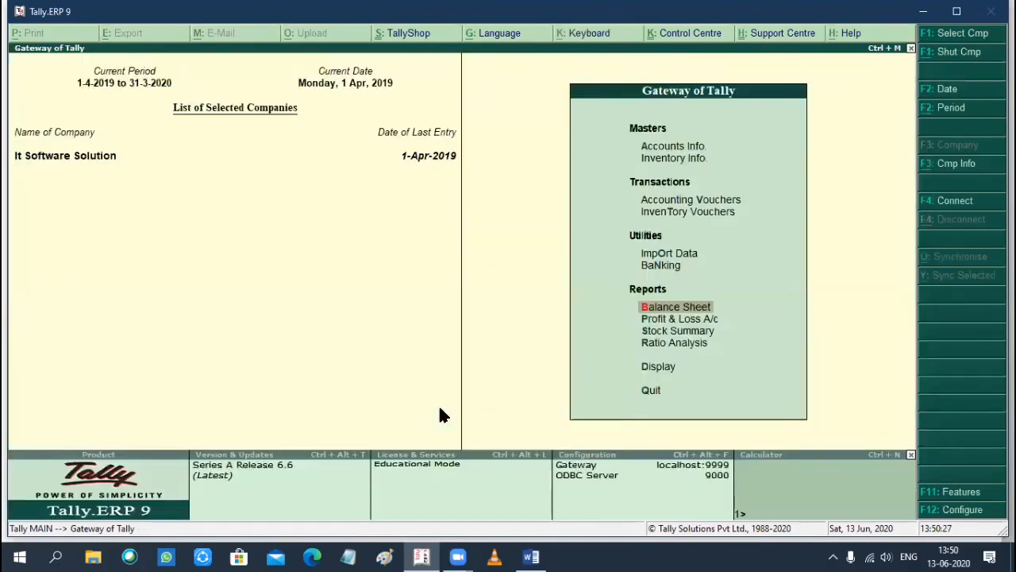
{"action": "key", "text": "Up"}
{"action": "key", "text": "Up"}
{"action": "key", "text": "Up"}
{"action": "key", "text": "Up"}
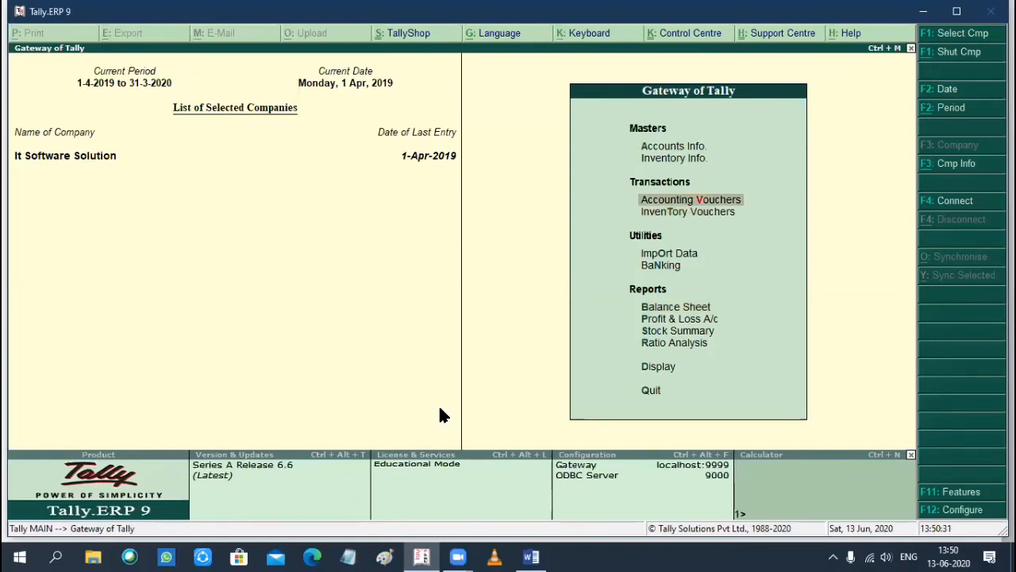
{"action": "key", "text": "Return"}
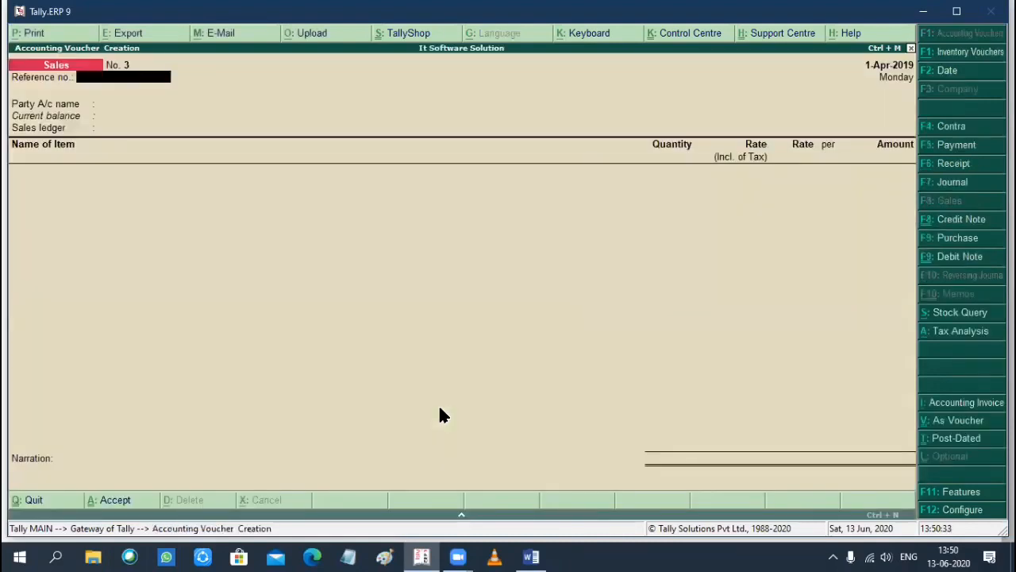
{"action": "key", "text": "F5"}
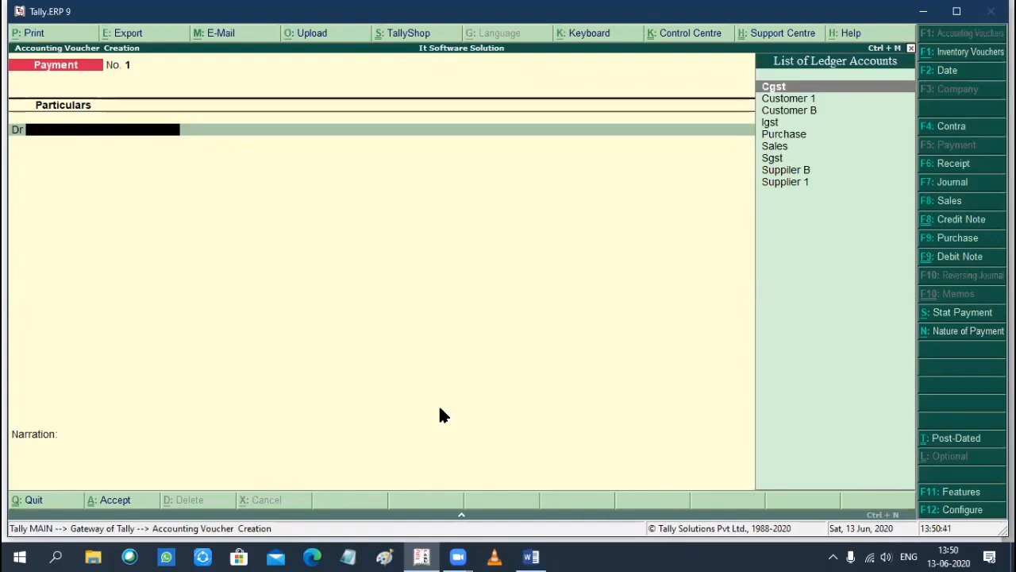
- Configure payment vouchers to use single entry mode for payment/receipt/contra vouchers and save the configuration
{"action": "key", "text": "F12"}
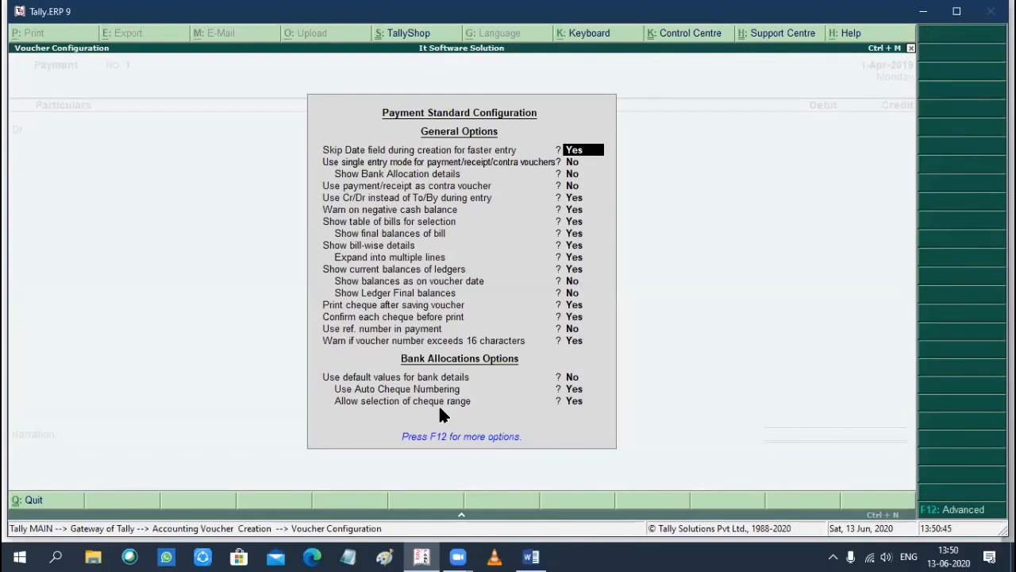
{"action": "key", "text": "Return"}
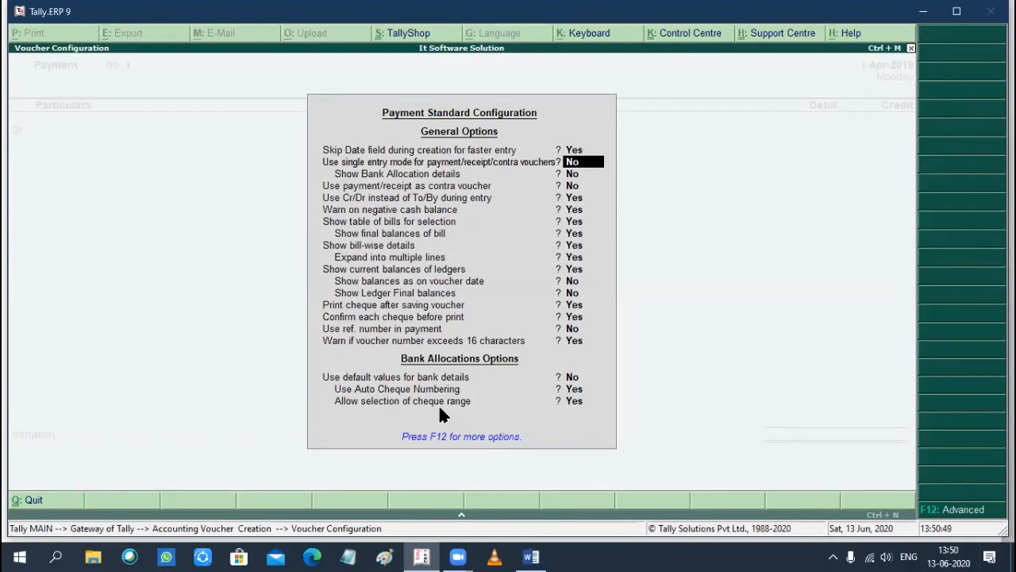
{"action": "key", "text": "y"}
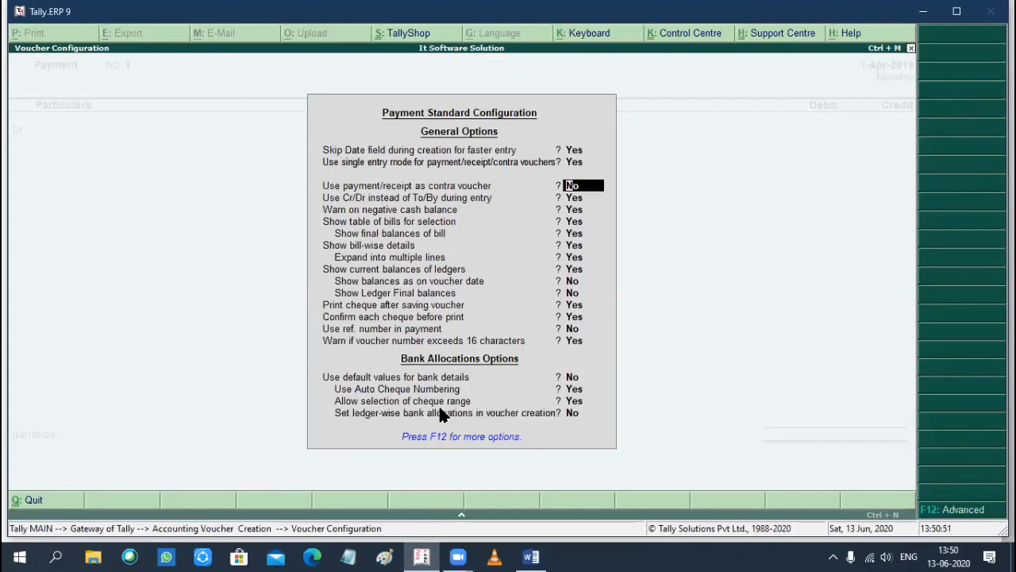
{"action": "key", "text": "ctrl+a"}
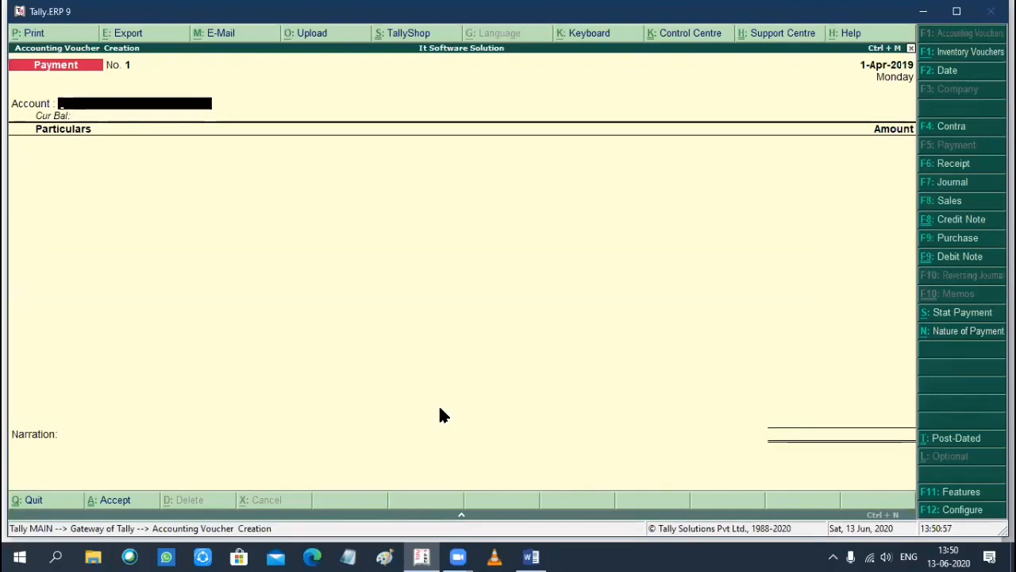
- Set SBI Bank as the payment account and make the voucher a regular statutory payment for GST
{"action": "key", "text": "space"}
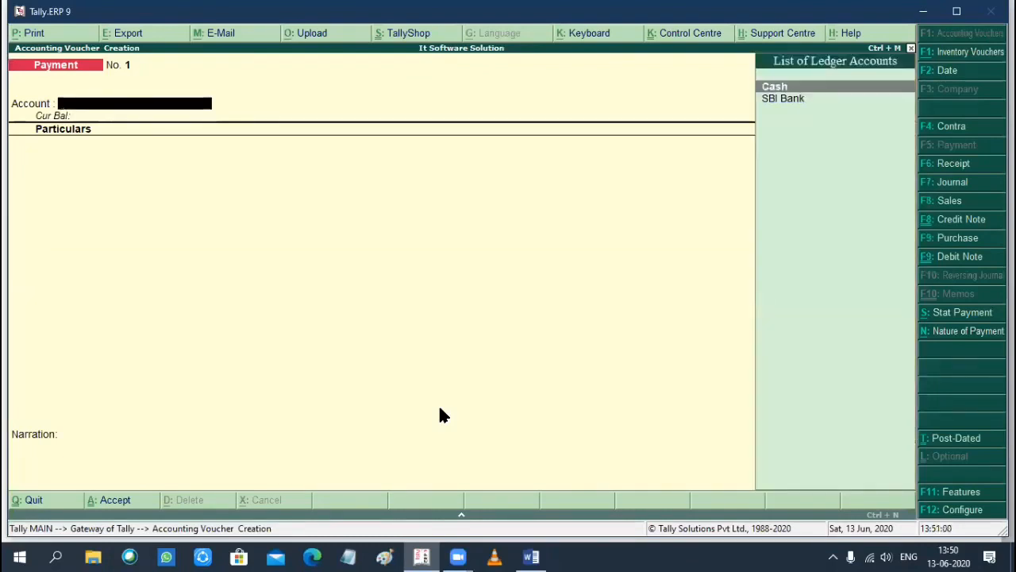
{"action": "key", "text": "Down"}
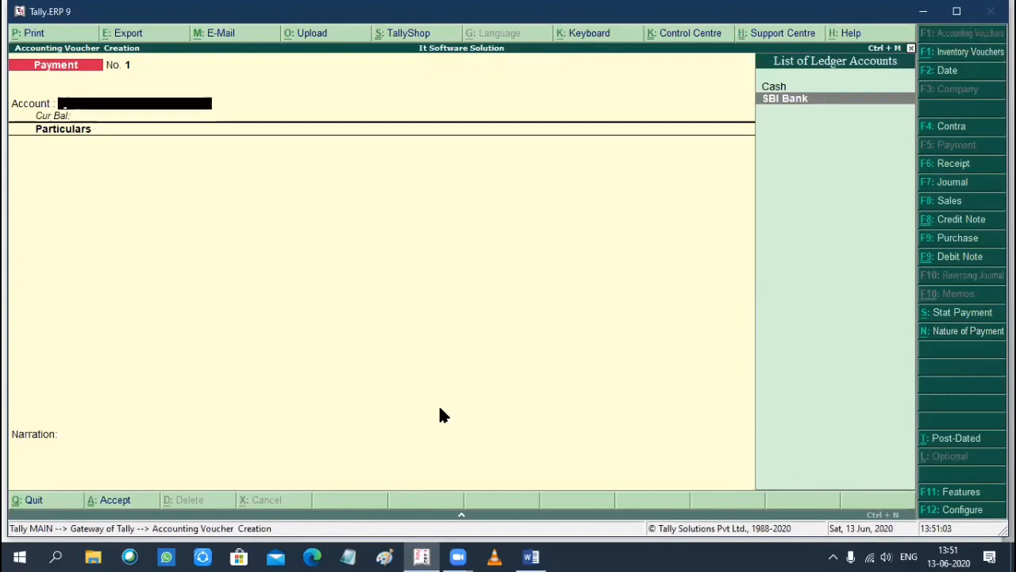
{"action": "key", "text": "Return"}
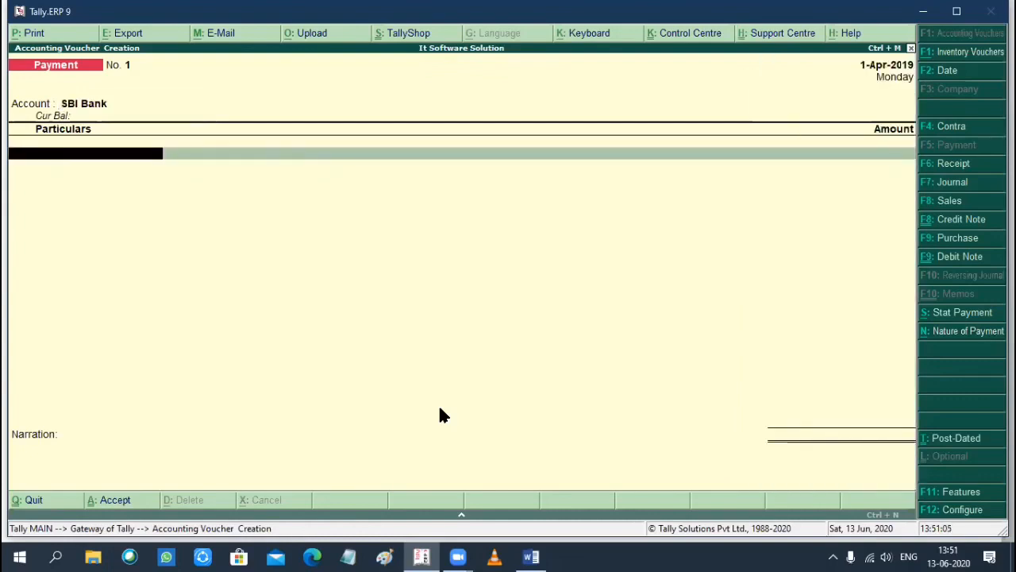
{"action": "left_click", "coordinate": [992, 316]}
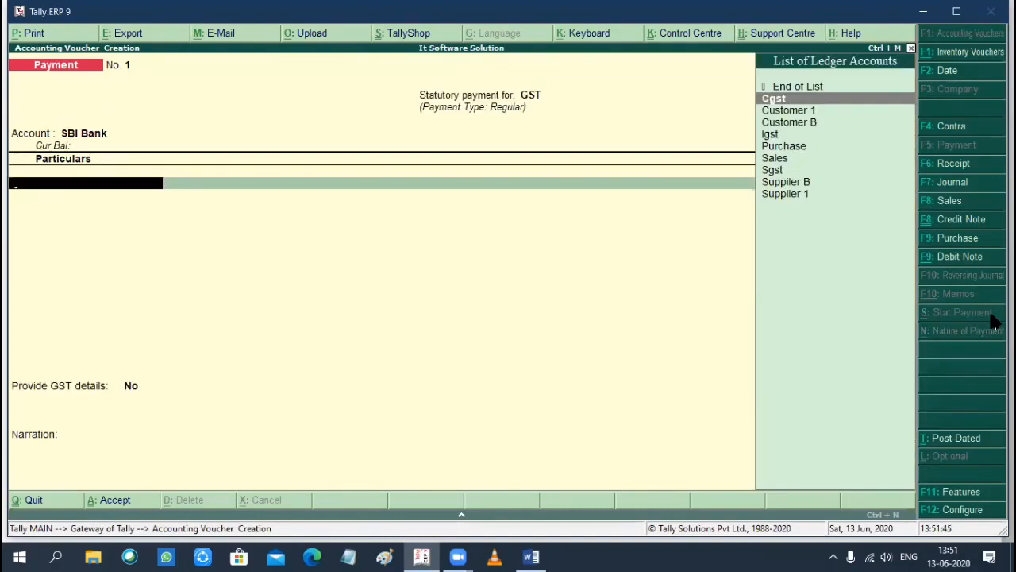
- Add the Cgst ledger to the payment voucher with an amount of 900
{"action": "key", "text": "Return"}
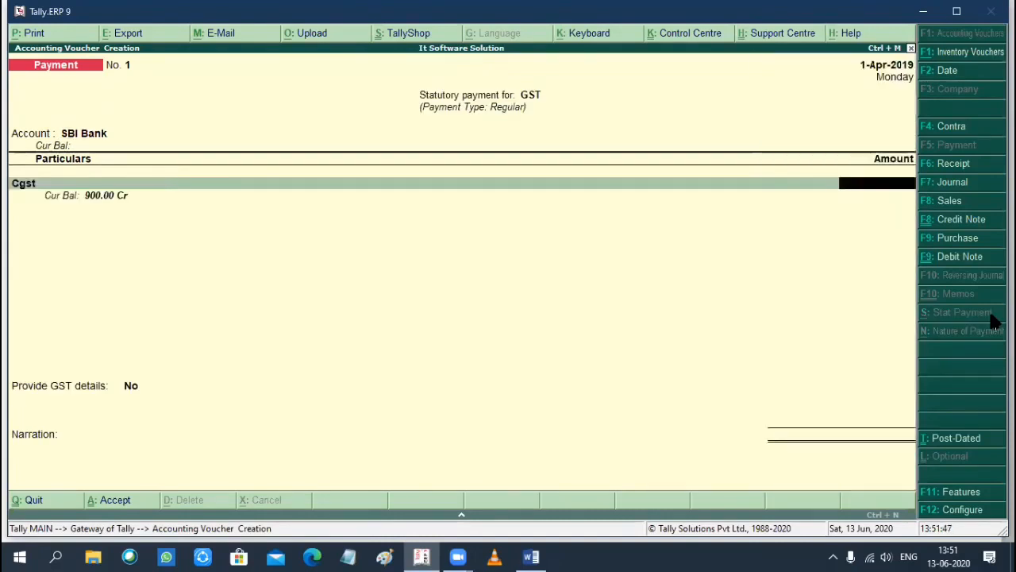
{"action": "type", "text": "900"}
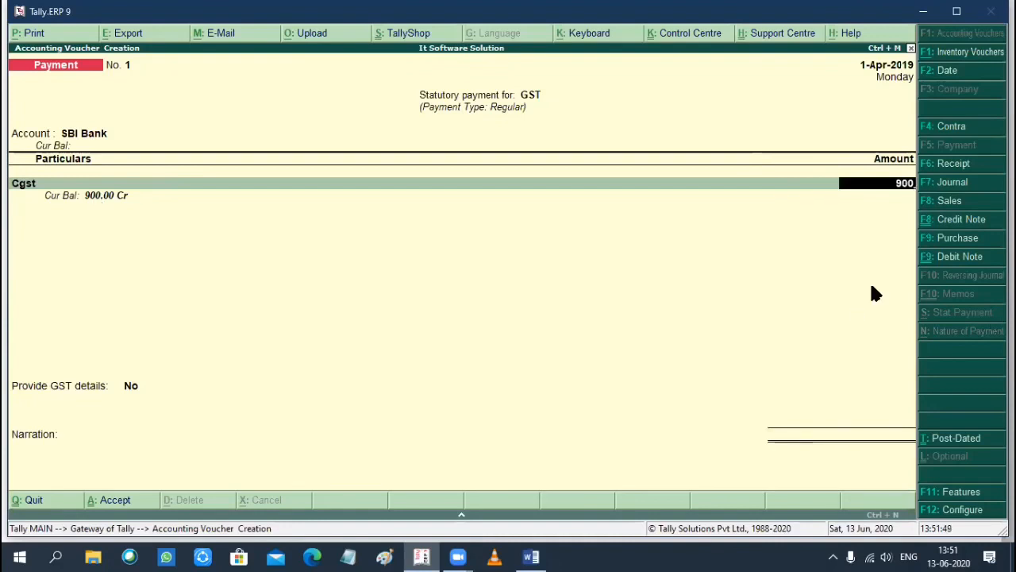
{"action": "key", "text": "Return"}
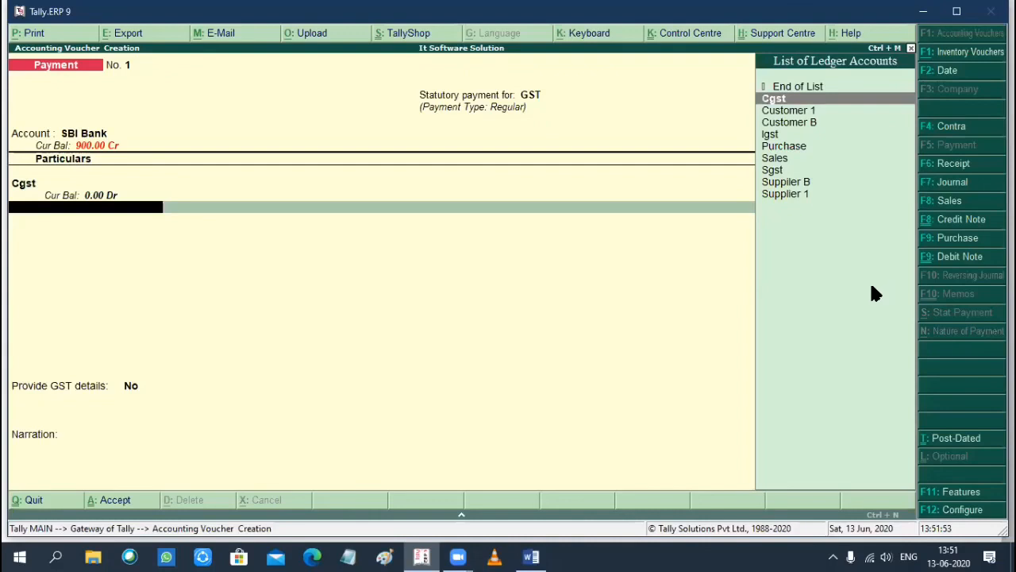
- Add the Sgst ledger to the payment voucher with an amount of 900
{"action": "key", "text": "Down"}
{"action": "key", "text": "Down"}
{"action": "key", "text": "Down"}
{"action": "key", "text": "Down"}
{"action": "key", "text": "Down"}
{"action": "key", "text": "Down"}
{"action": "key", "text": "Return"}
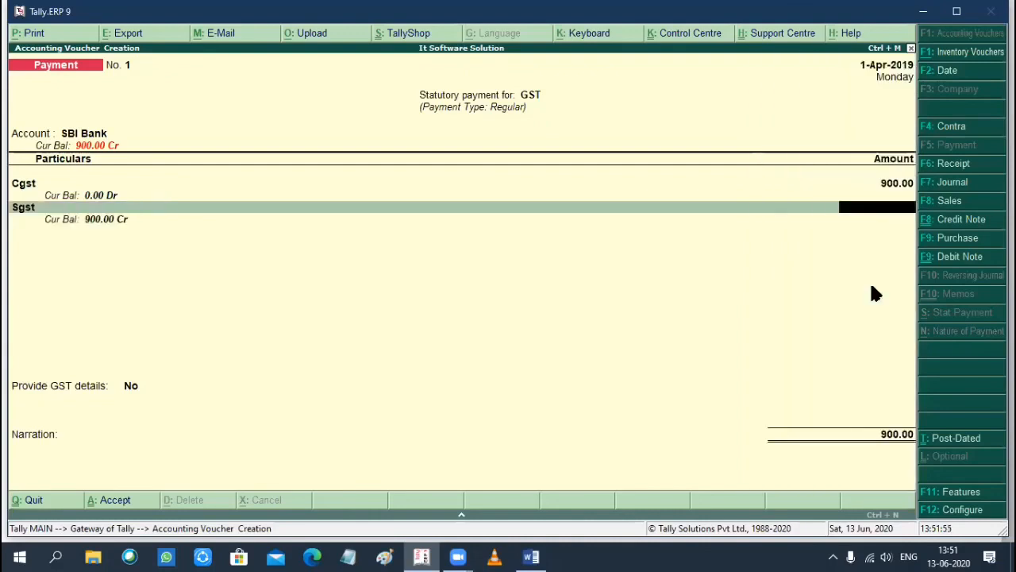
{"action": "type", "text": "900"}
{"action": "key", "text": "Return"}
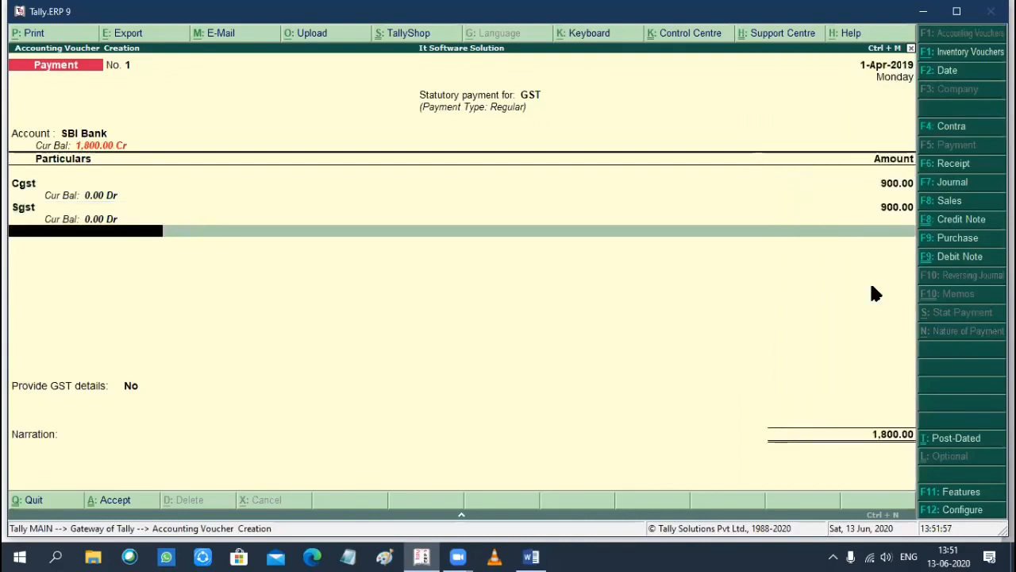
- Add the Igst ledger with an amount of 1,800 and end the payment voucher's list of ledgers
{"action": "key", "text": "Down"}
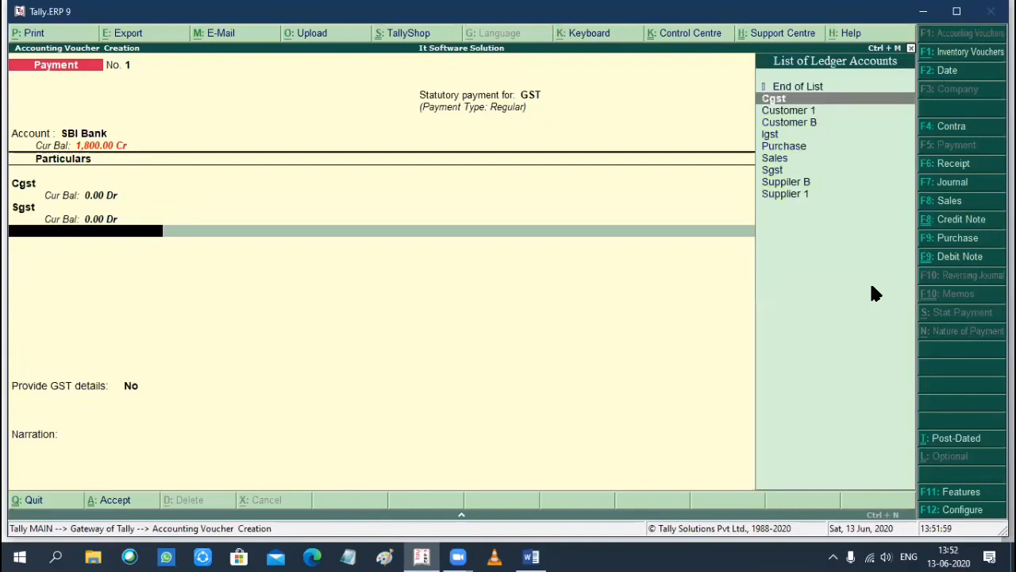
{"action": "key", "text": "Down"}
{"action": "key", "text": "Down"}
{"action": "key", "text": "Down"}
{"action": "key", "text": "Return"}
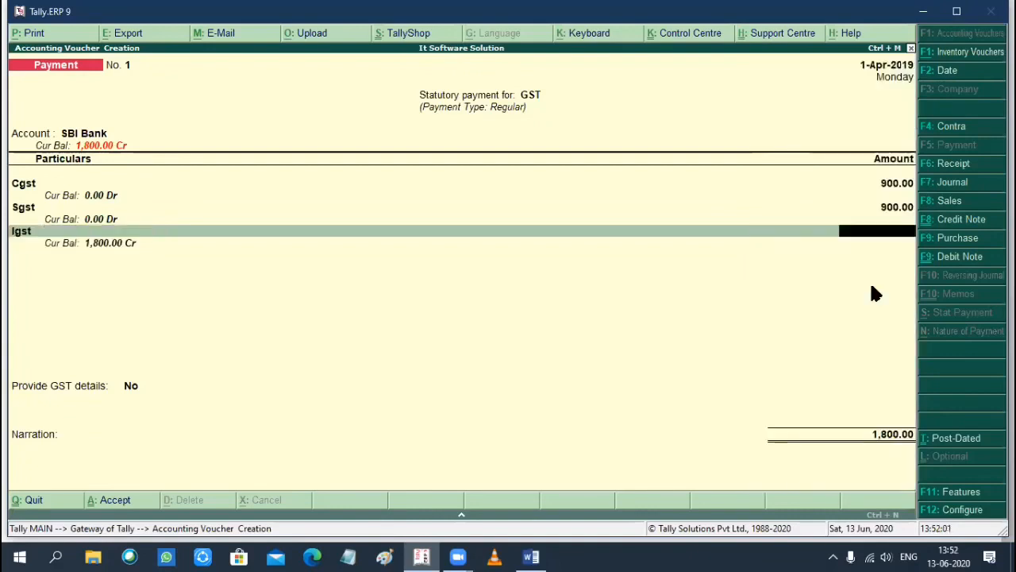
{"action": "type", "text": "1,"}
{"action": "type", "text": "80"}
{"action": "type", "text": "0"}
{"action": "key", "text": "Return"}
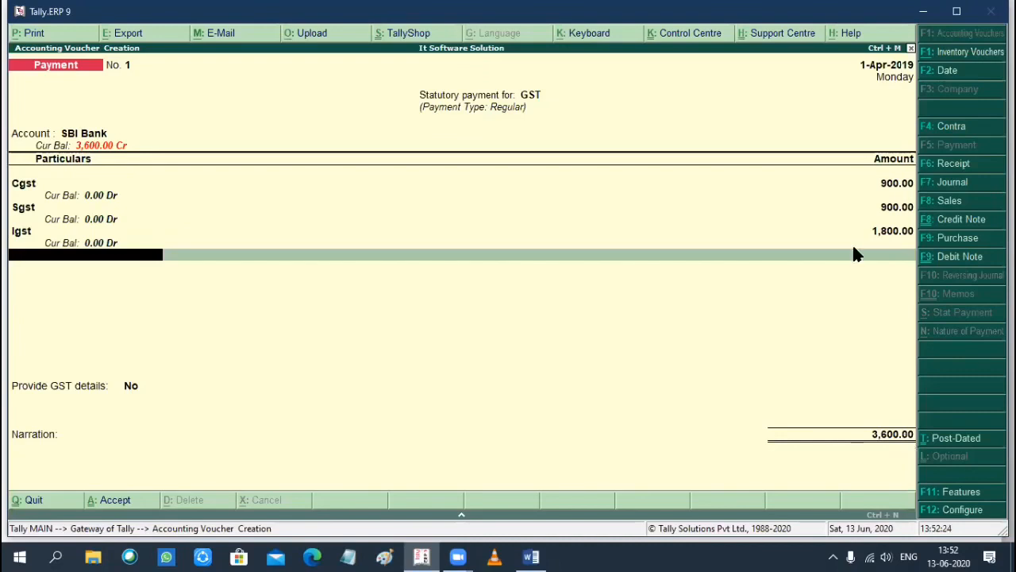
{"action": "key", "text": "Return"}
{"action": "key", "text": "Return"}
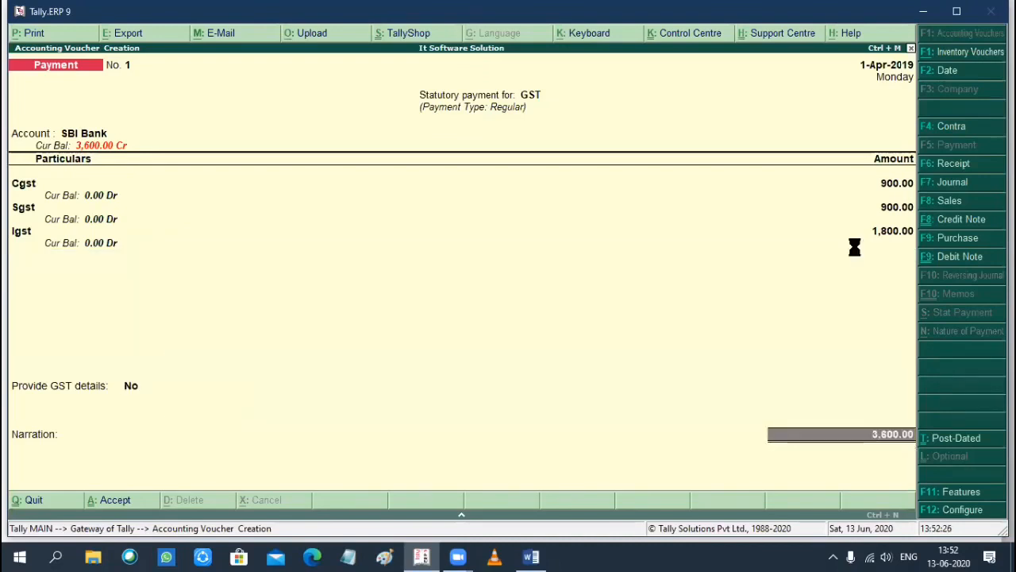
- Leave GST details at No, accept the SBI Bank allocation as a cheque dated 1-Apr-2019, and save the payment voucher
{"action": "key", "text": "Return"}
{"action": "key", "text": "Return"}
{"action": "key", "text": "Return"}
{"action": "key", "text": "Return"}
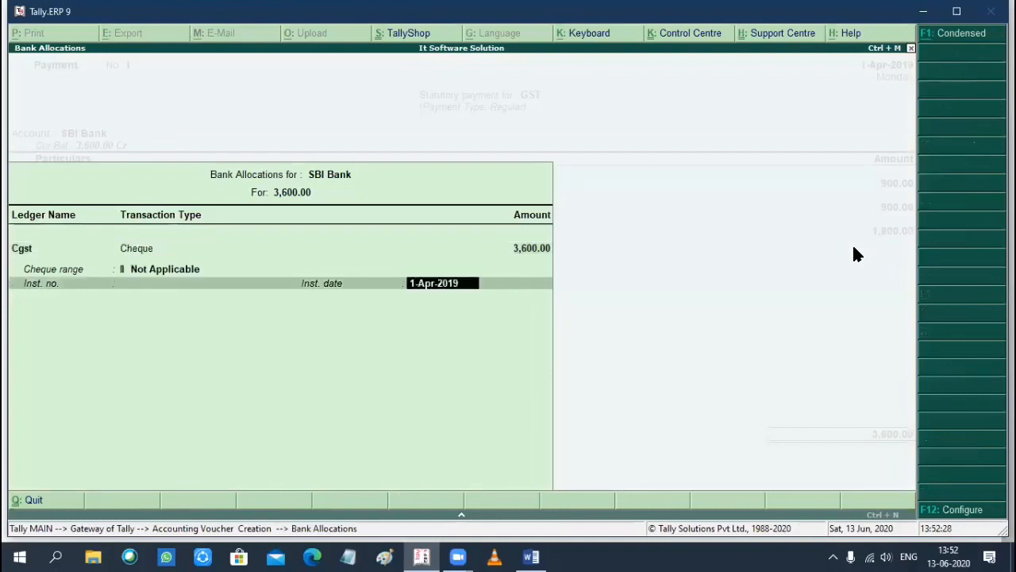
{"action": "key", "text": "Return"}
{"action": "key", "text": "Return"}
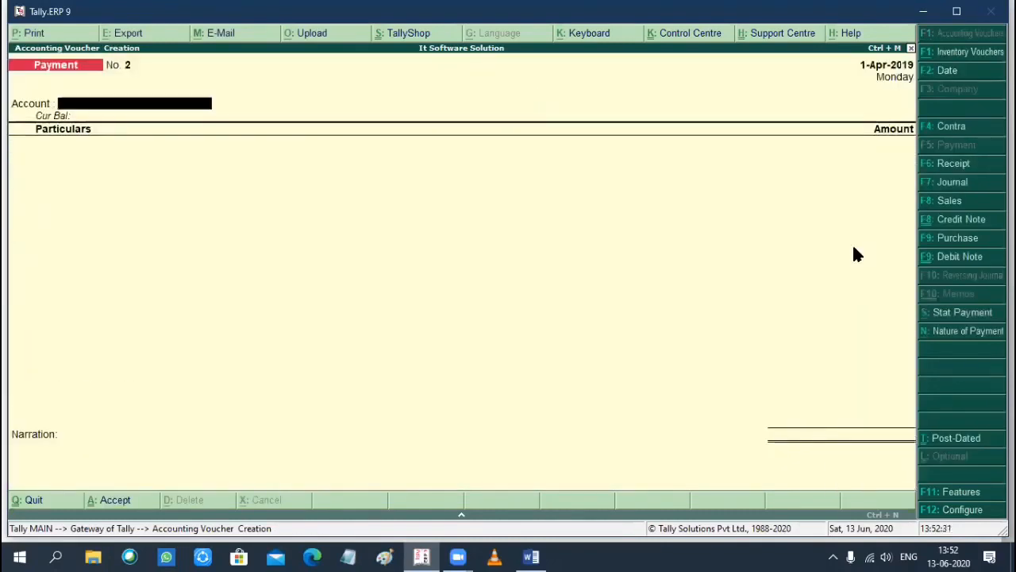
- Leave voucher entry and open the company's Balance Sheet
{"action": "key", "text": "Escape"}
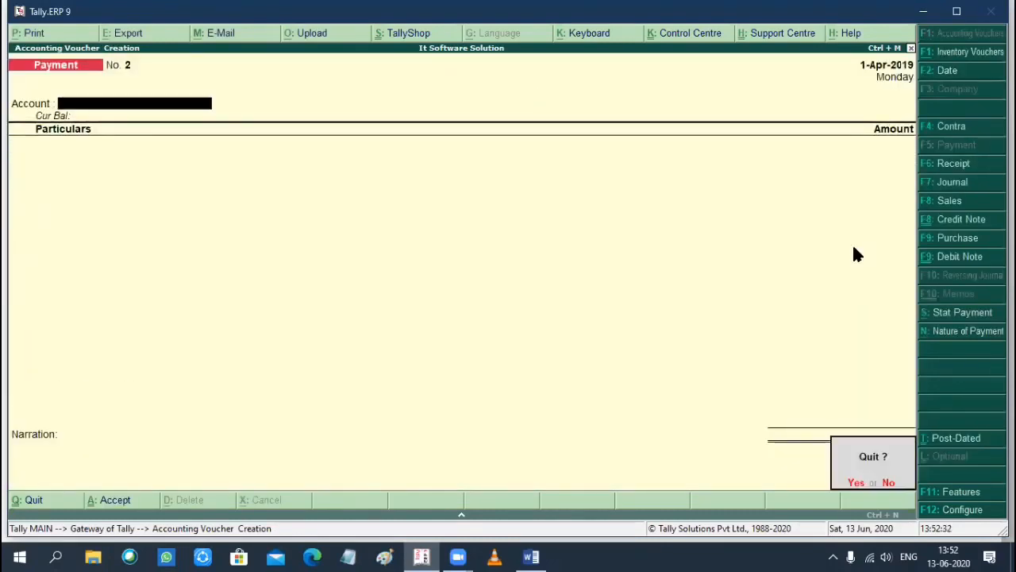
{"action": "key", "text": "Return"}
{"action": "key", "text": "b"}
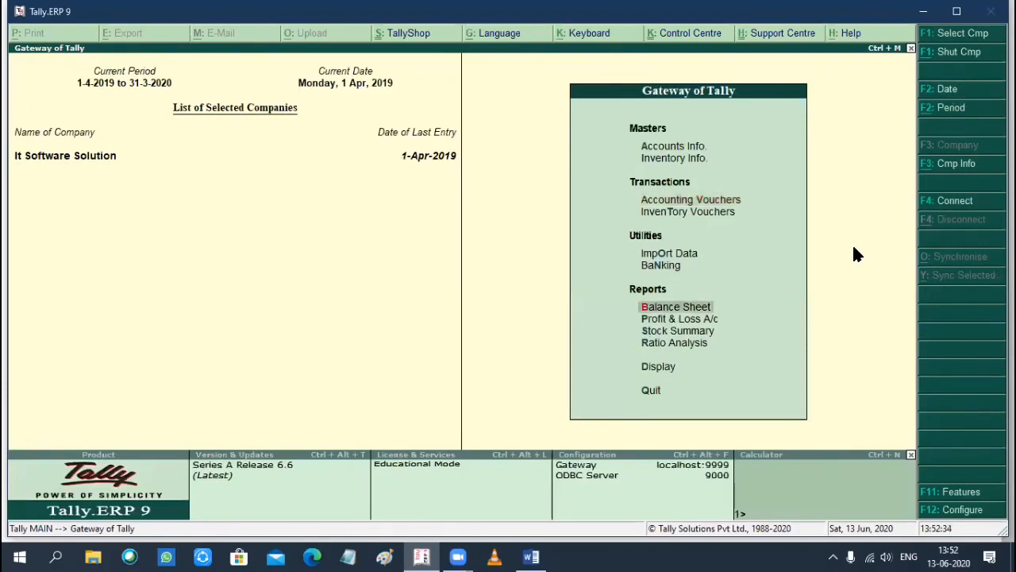
{"action": "key", "text": "Return"}
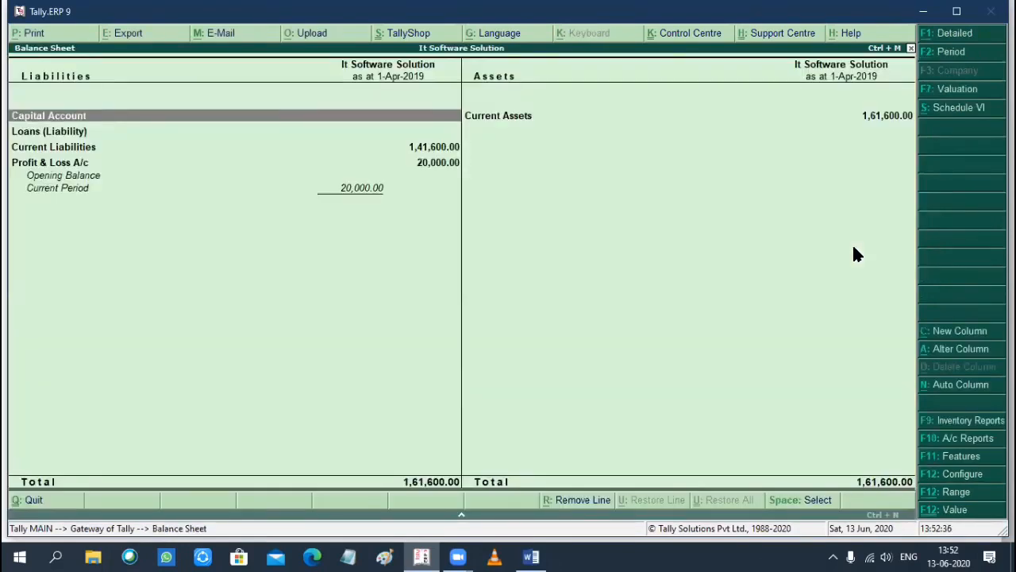
- Show the Balance Sheet in detailed form and go to Duties & Taxes under Current Liabilities
{"action": "key", "text": "alt+F1"}
{"action": "key", "text": "Down"}
{"action": "key", "text": "Down"}
{"action": "key", "text": "Down"}
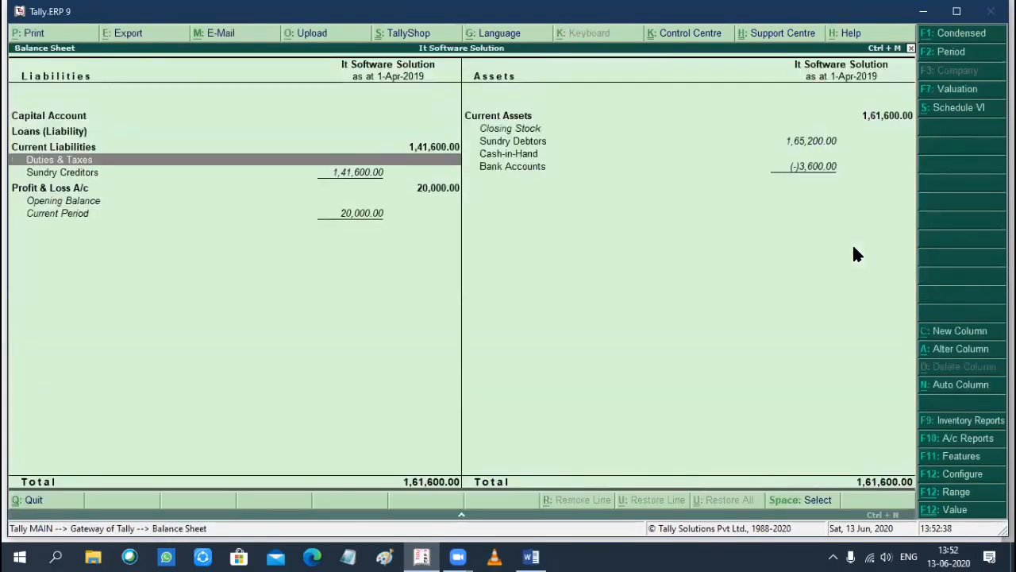